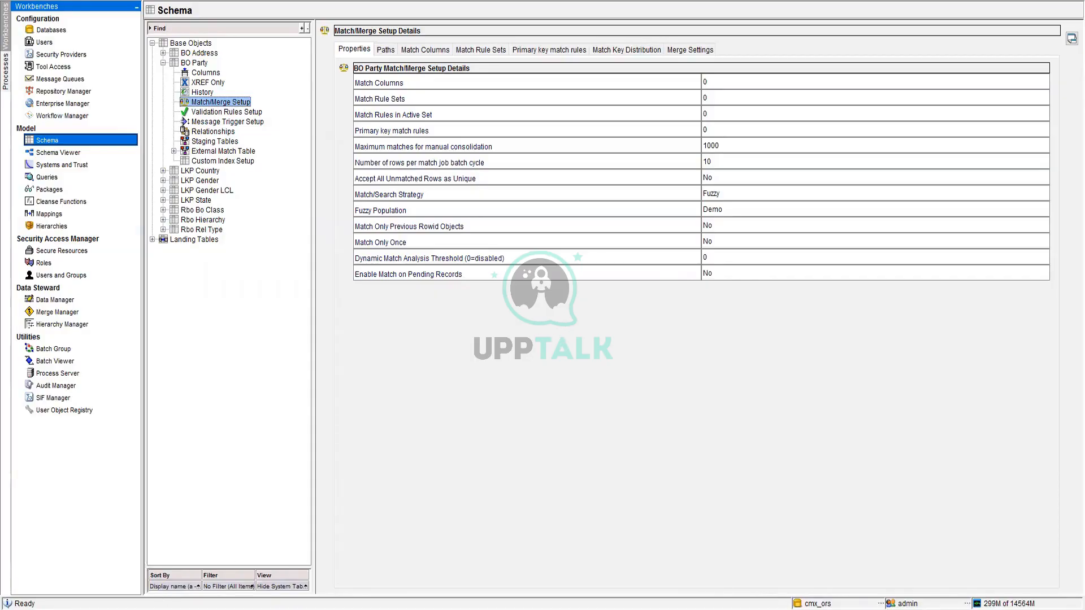
# Close the URLs note and open a blank Notepad document placed over the lower part of the match setup.
pyautogui.click(187, 609)
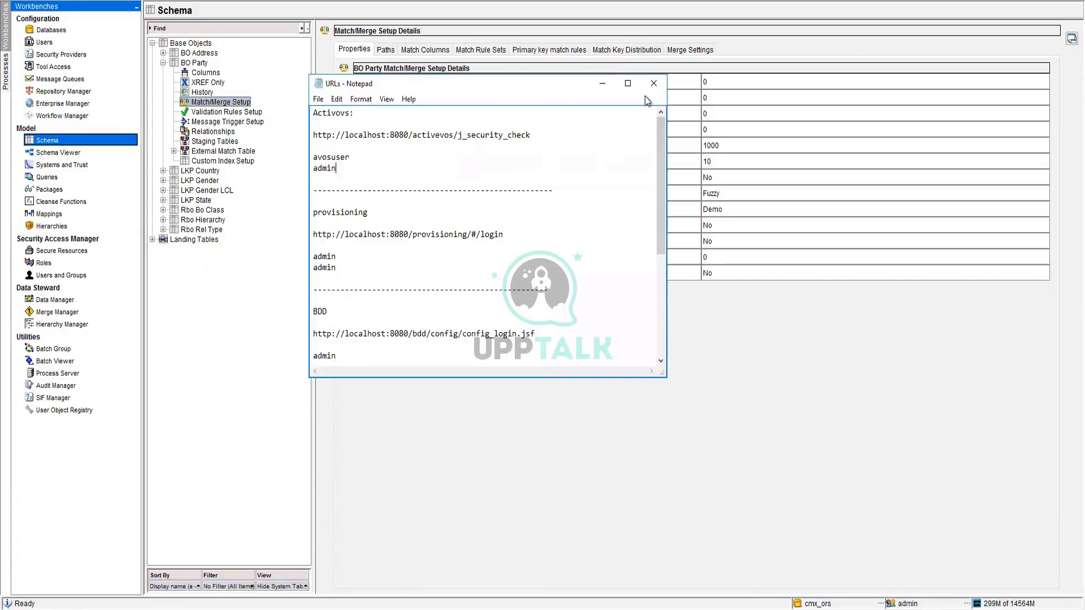
pyautogui.click(654, 83)
pyautogui.click(561, 306)
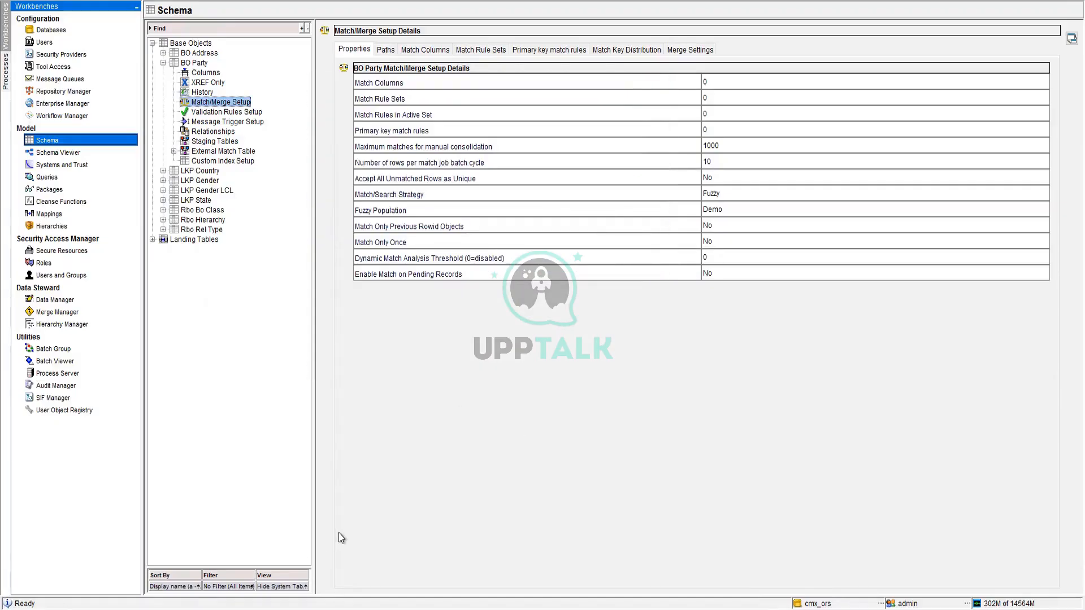
pyautogui.press('super+r')
pyautogui.press('Return')
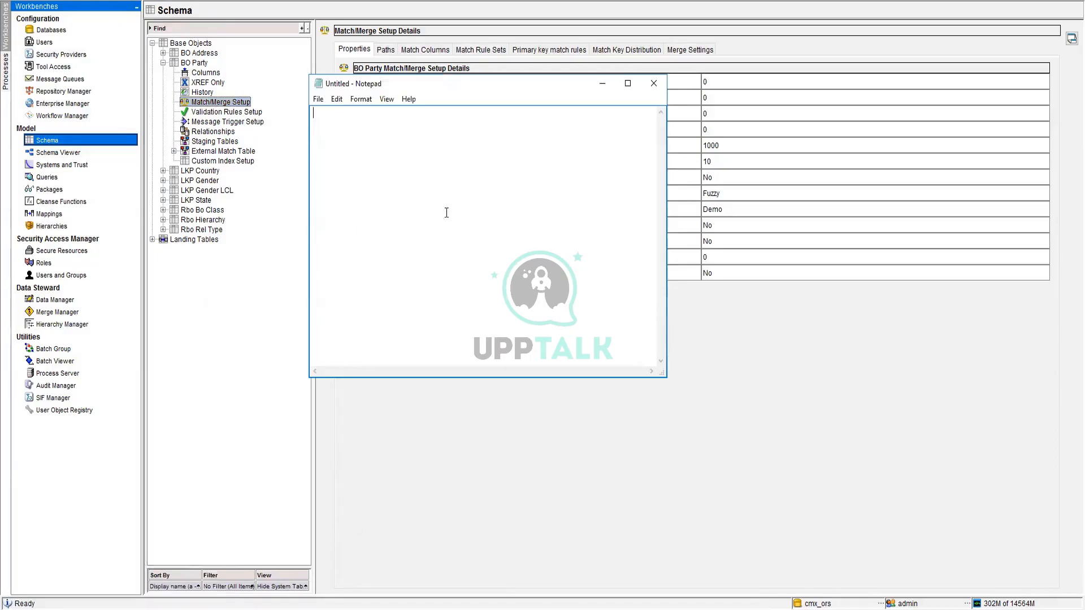
pyautogui.moveTo(493, 82); pyautogui.dragTo(813, 283)
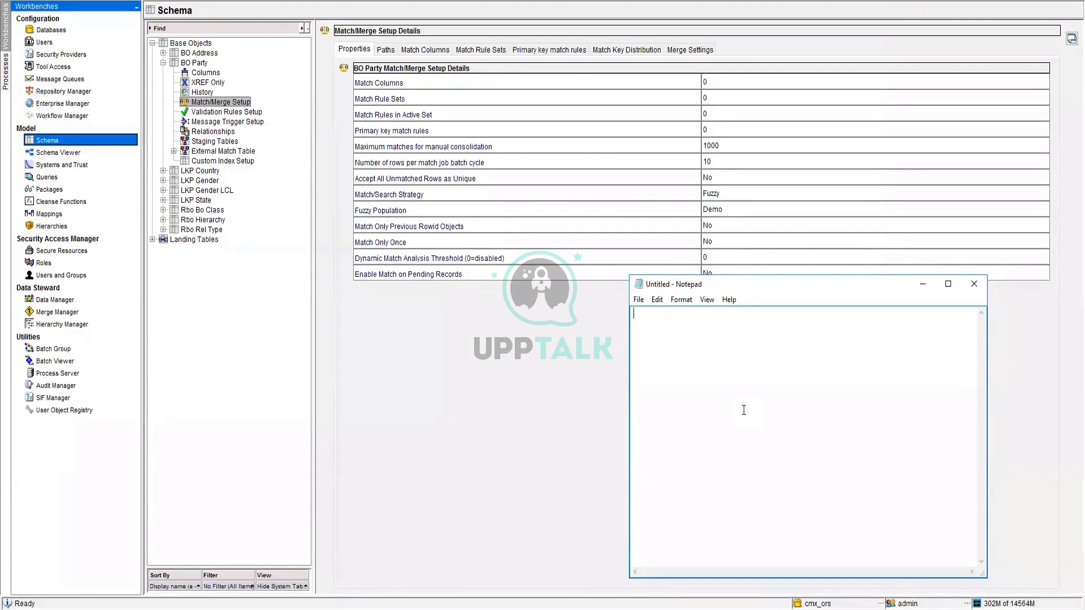
# Acquire the write lock for the BO Party match/merge properties and check the options available for Fuzzy Population.
pyautogui.click(716, 212)
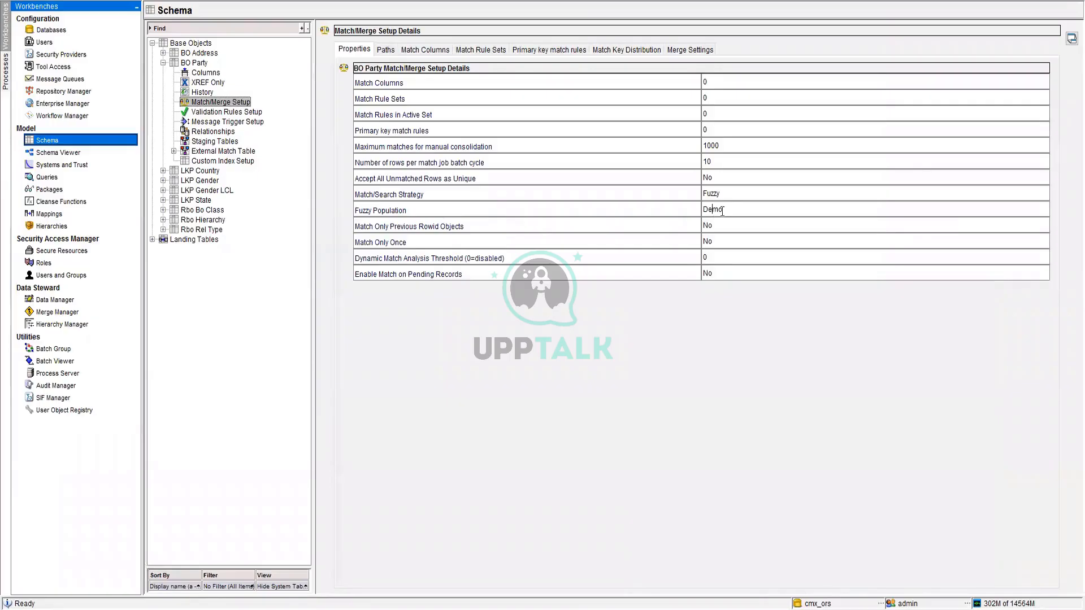
pyautogui.doubleClick(715, 212)
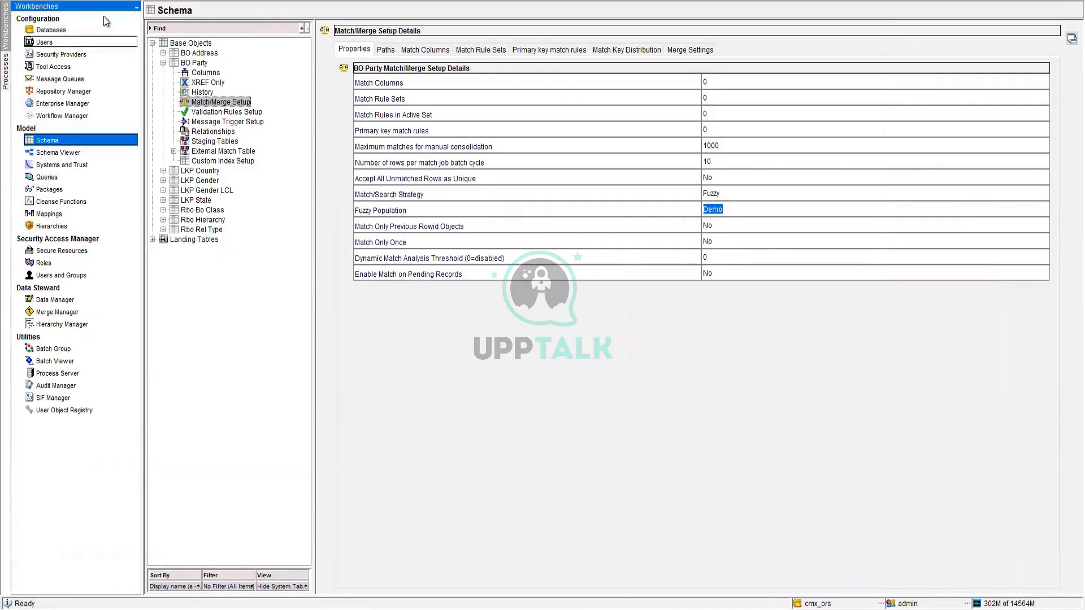
pyautogui.click(113, 1)
pyautogui.press('Return')
pyautogui.click(887, 219)
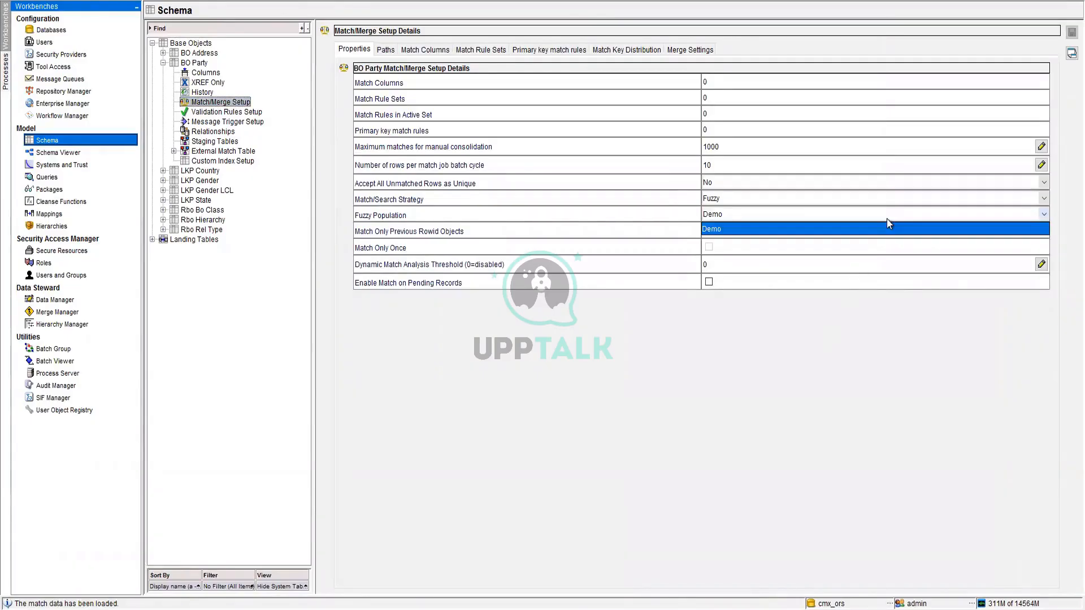
pyautogui.click(888, 219)
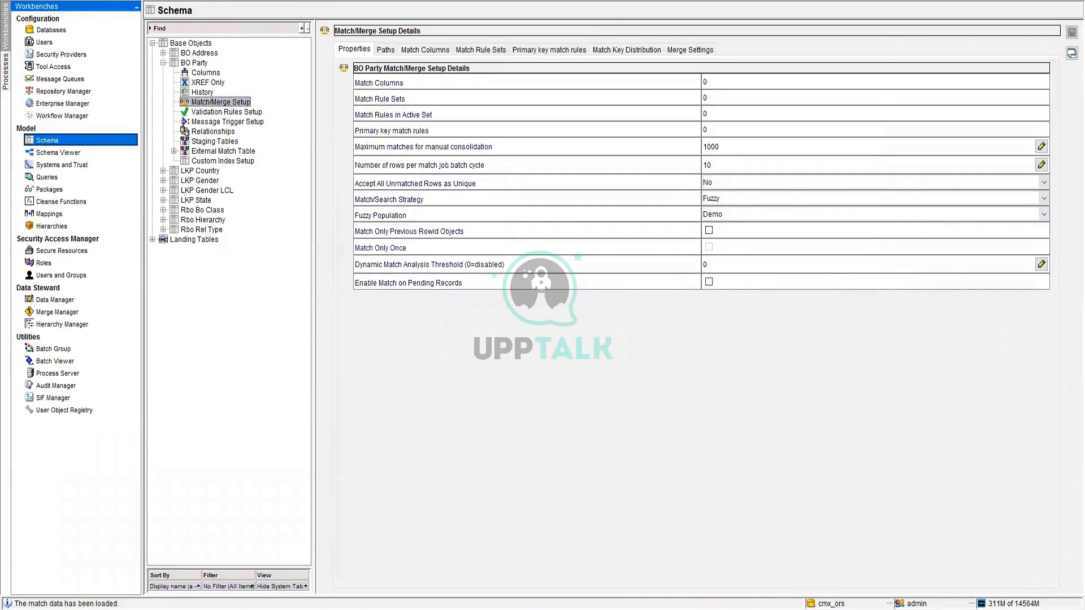
# Switch the Match/Search Strategy of BO Party to Exact and back to Fuzzy.
pyautogui.click(430, 609)
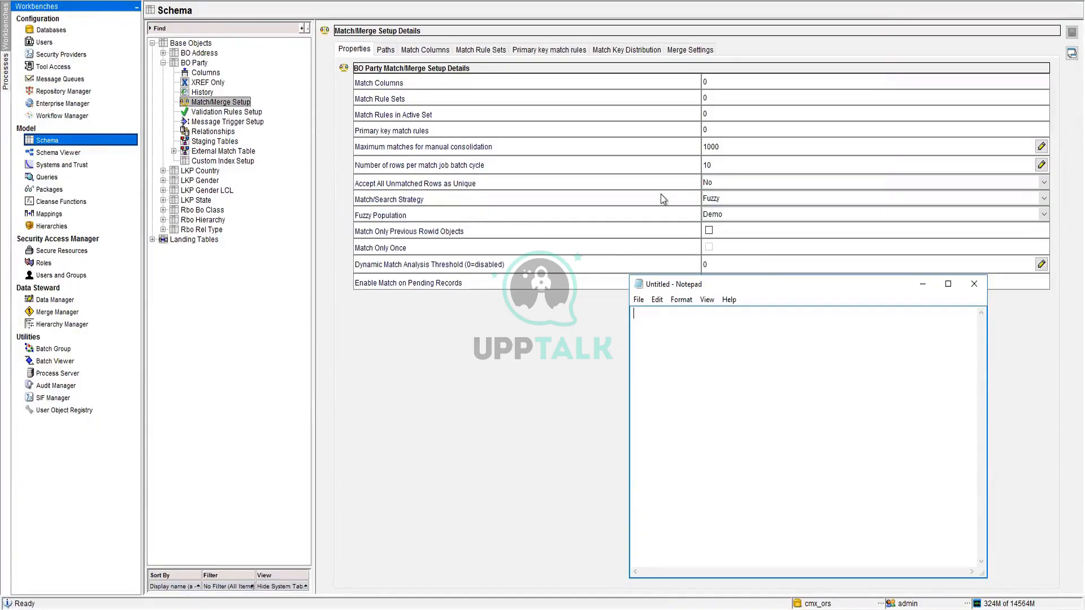
pyautogui.click(799, 204)
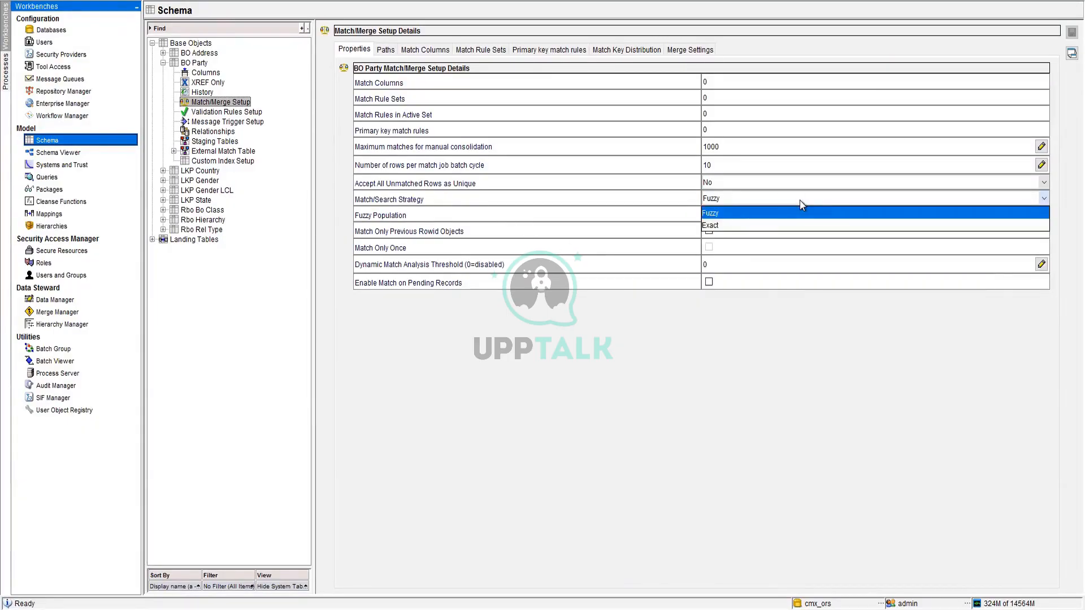
pyautogui.click(714, 226)
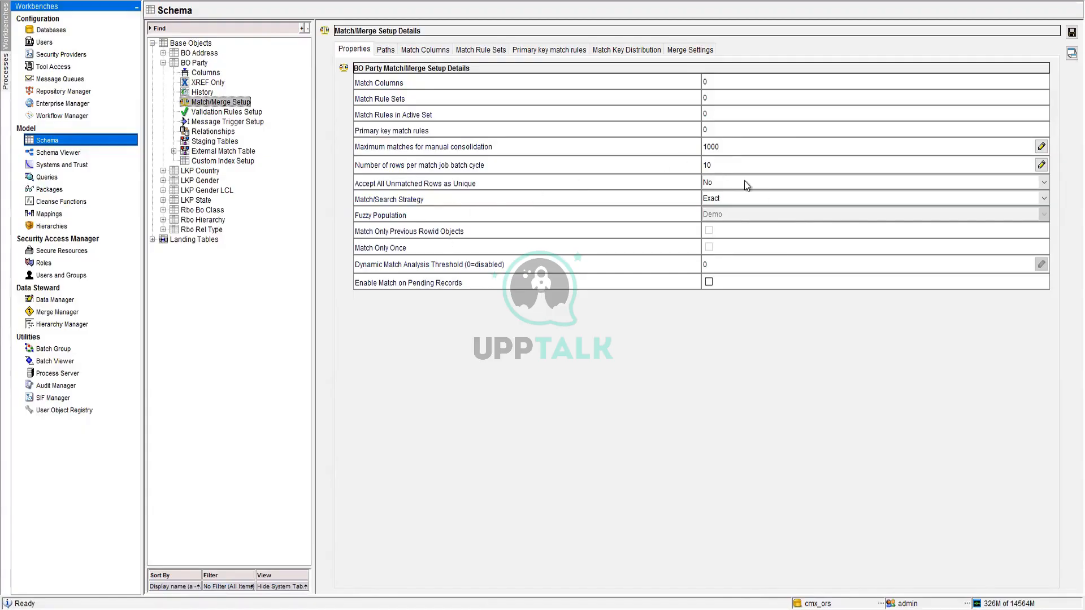
pyautogui.click(764, 196)
pyautogui.click(747, 214)
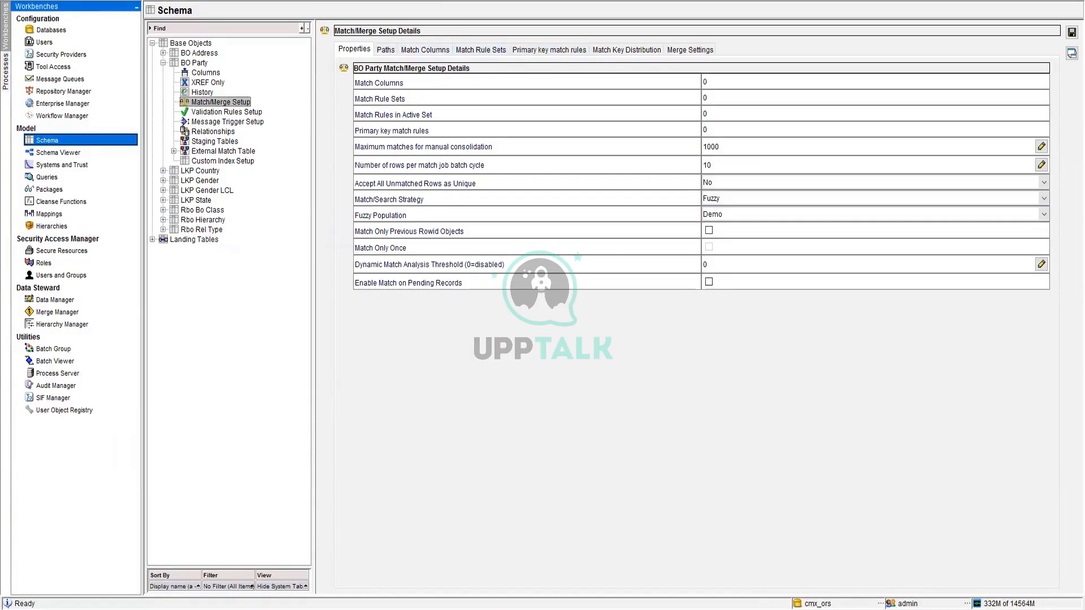
# Switch to the blank Notepad document and write "1Paths" on the first line.
pyautogui.hotkey('alt', 'Tab')
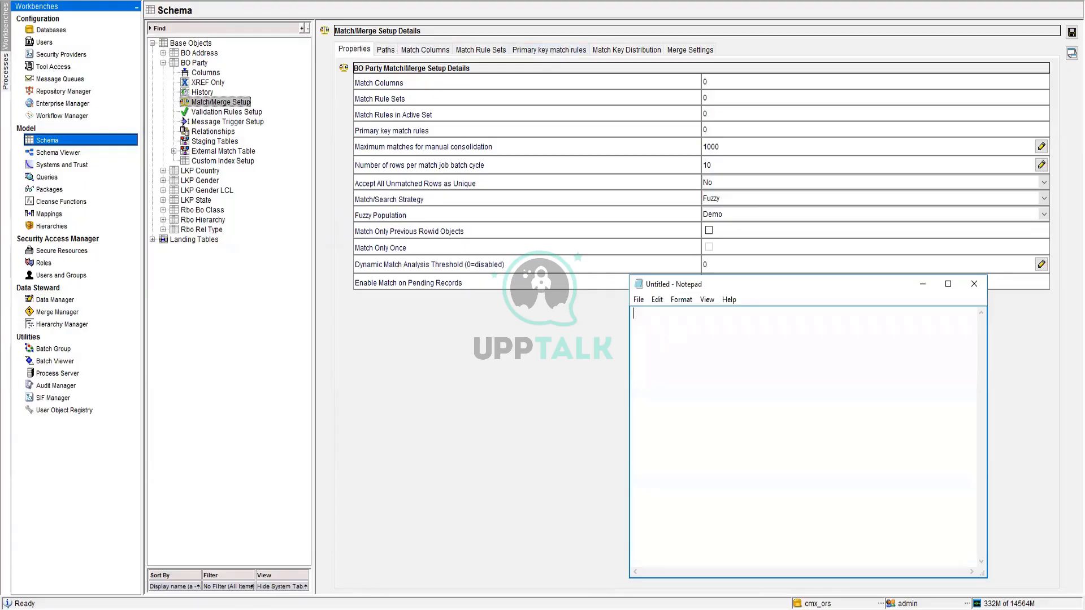
pyautogui.write('1Paths')
pyautogui.moveTo(633, 314); pyautogui.dragTo(673, 317)
# Write the indented line "Address Attributes in Party" under the Paths heading and remove it again.
pyautogui.click(700, 326)
pyautogui.write('Address Attributes in Par')
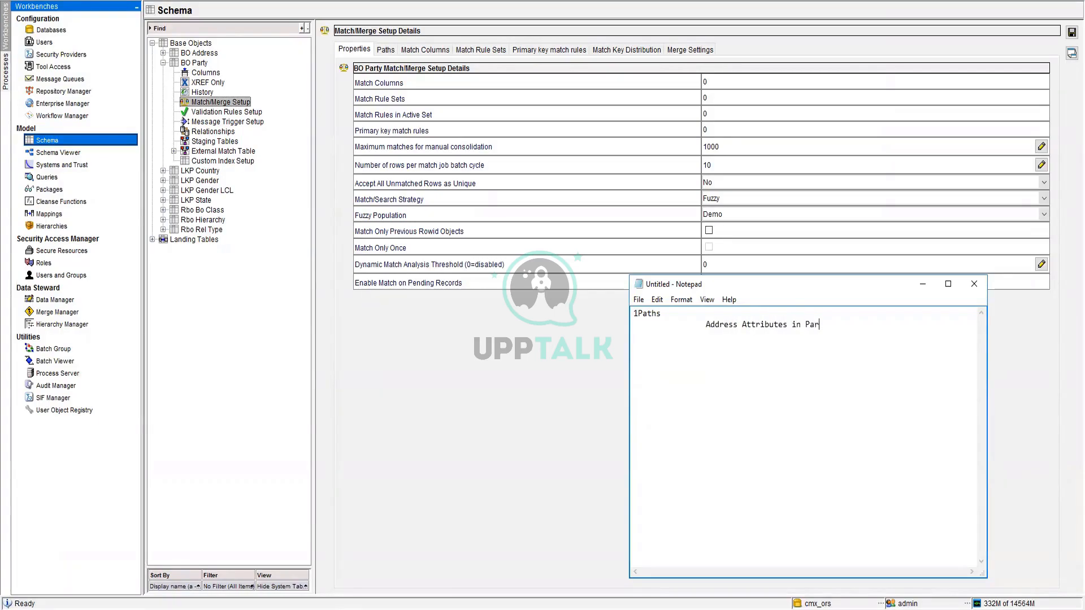
pyautogui.write('ty')
pyautogui.doubleClick(775, 329)
pyautogui.click(857, 328)
pyautogui.doubleClick(655, 314)
pyautogui.click(799, 390)
pyautogui.hotkey('ctrl', 'z')
# Add the line "party----" under the heading, followed by two records with the same sample person name and the word "Address".
pyautogui.write('party----')
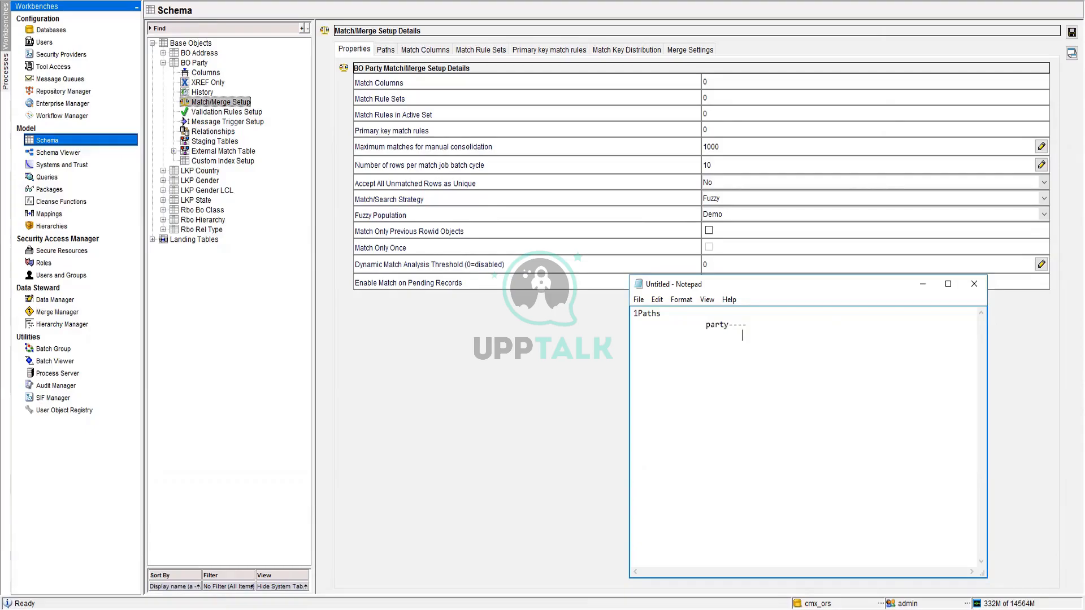
pyautogui.write('Susan B \t\t\tSusan B')
pyautogui.moveTo(742, 336); pyautogui.dragTo(810, 346)
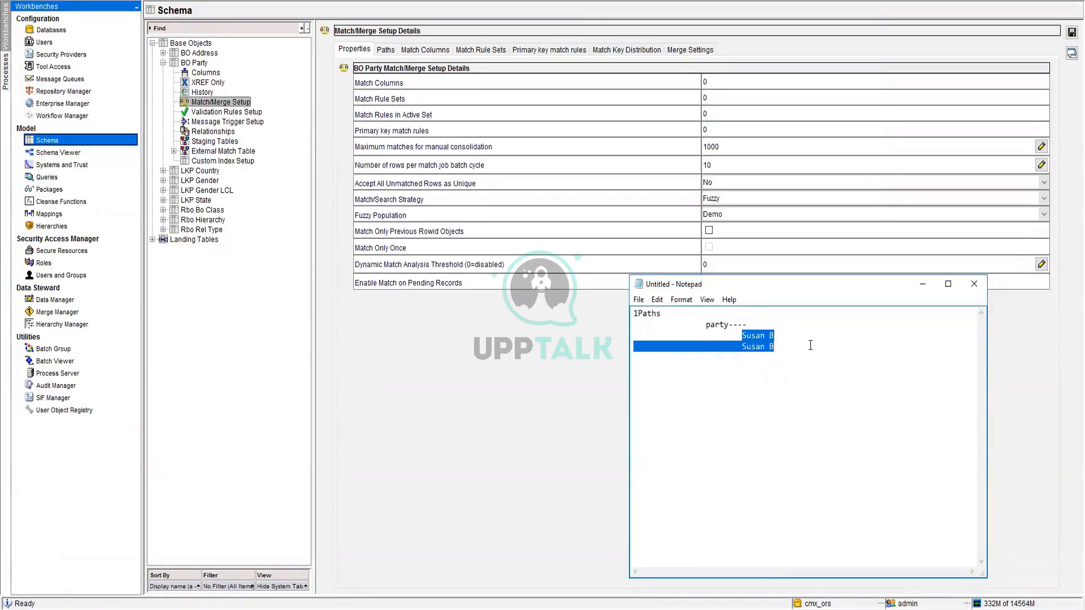
pyautogui.click(812, 340)
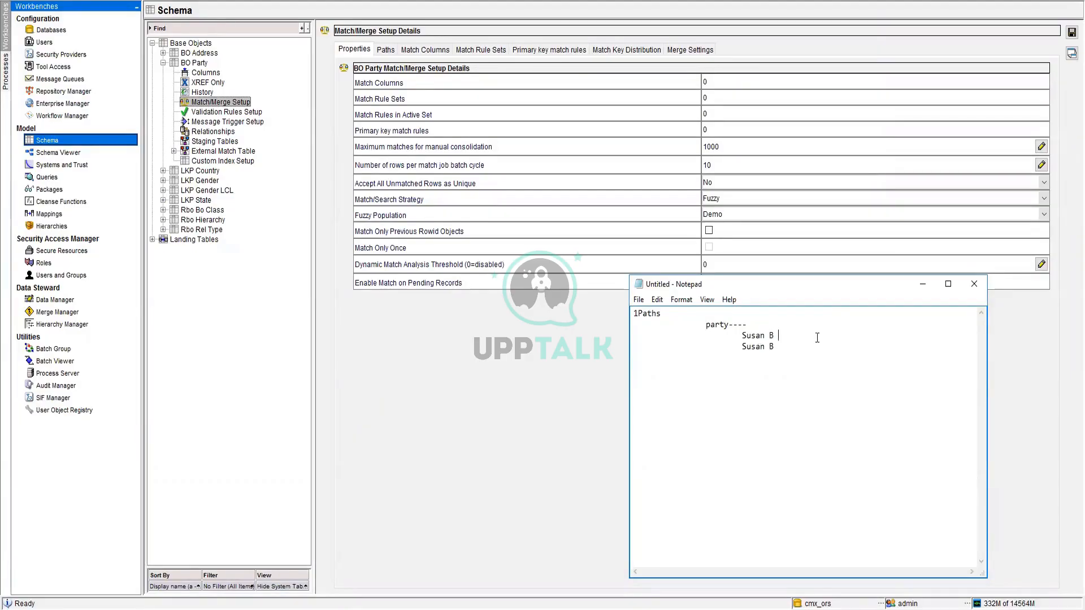
pyautogui.write('Address')
pyautogui.press('Down')
pyautogui.write('Address')
# Complete the two sample party records with the addresses "London" and "Germany".
pyautogui.moveTo(742, 335); pyautogui.dragTo(778, 346)
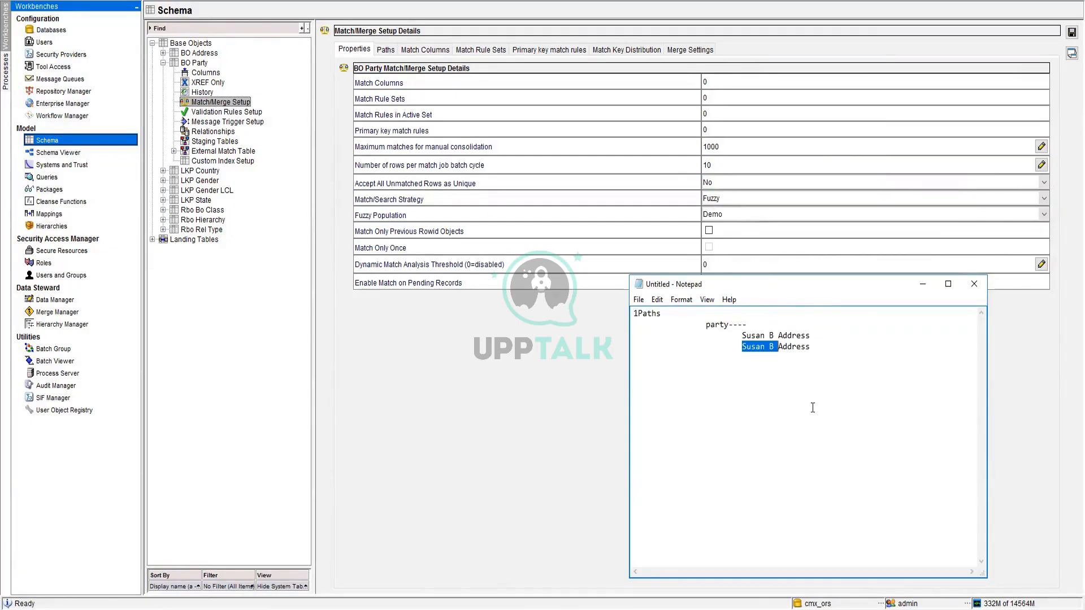
pyautogui.click(719, 334)
pyautogui.moveTo(778, 336); pyautogui.dragTo(811, 336)
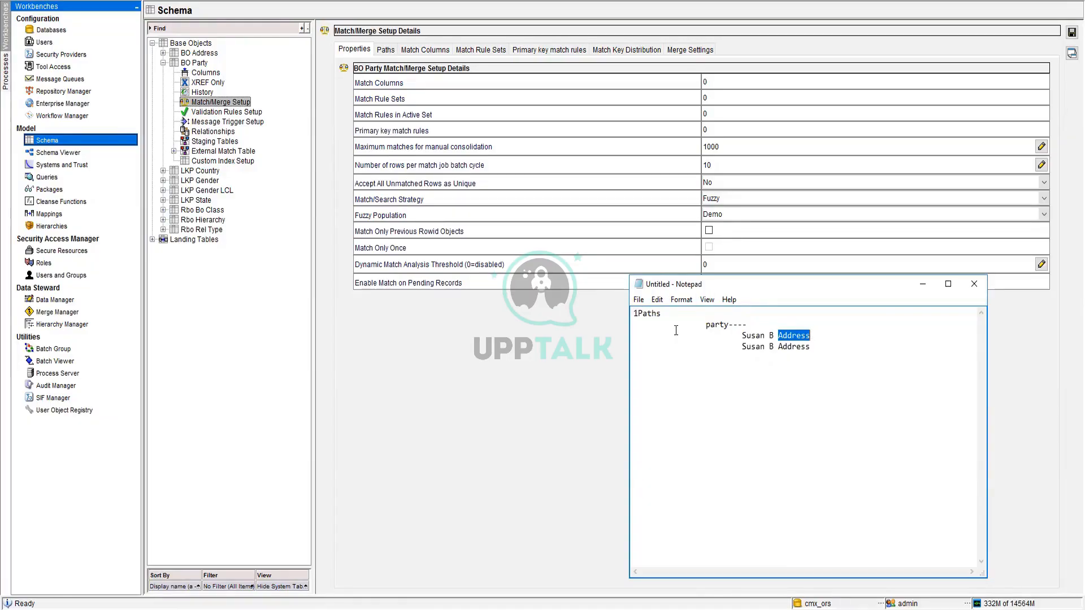
pyautogui.click(828, 338)
pyautogui.write('Londed')
pyautogui.press('BackSpace')
pyautogui.press('BackSpace')
pyautogui.write('on')
pyautogui.write('Germany')
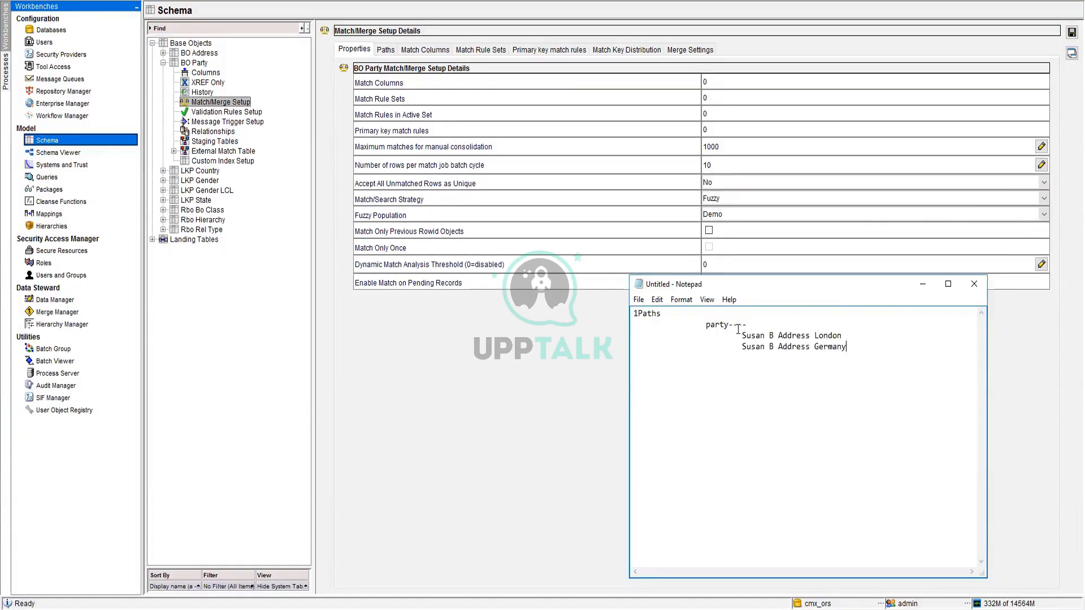
pyautogui.moveTo(742, 337); pyautogui.dragTo(797, 346)
pyautogui.doubleClick(796, 335)
pyautogui.doubleClick(796, 346)
pyautogui.doubleClick(717, 327)
# Extend the Paths heading with "--------------> Match Columns ------------------>Rules" and delete the sample party lines below it.
pyautogui.click(668, 313)
pyautogui.write('--------------> Match Columns ------------------>Rules')
pyautogui.moveTo(705, 325); pyautogui.dragTo(737, 326)
pyautogui.moveTo(816, 344); pyautogui.dragTo(857, 351)
pyautogui.press('BackSpace')
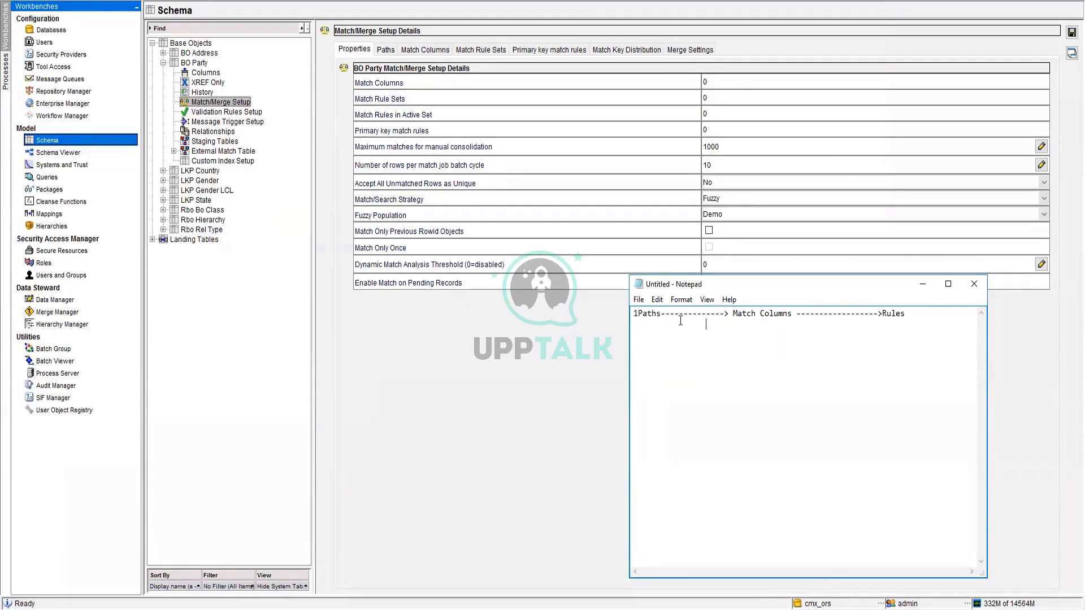
pyautogui.doubleClick(644, 315)
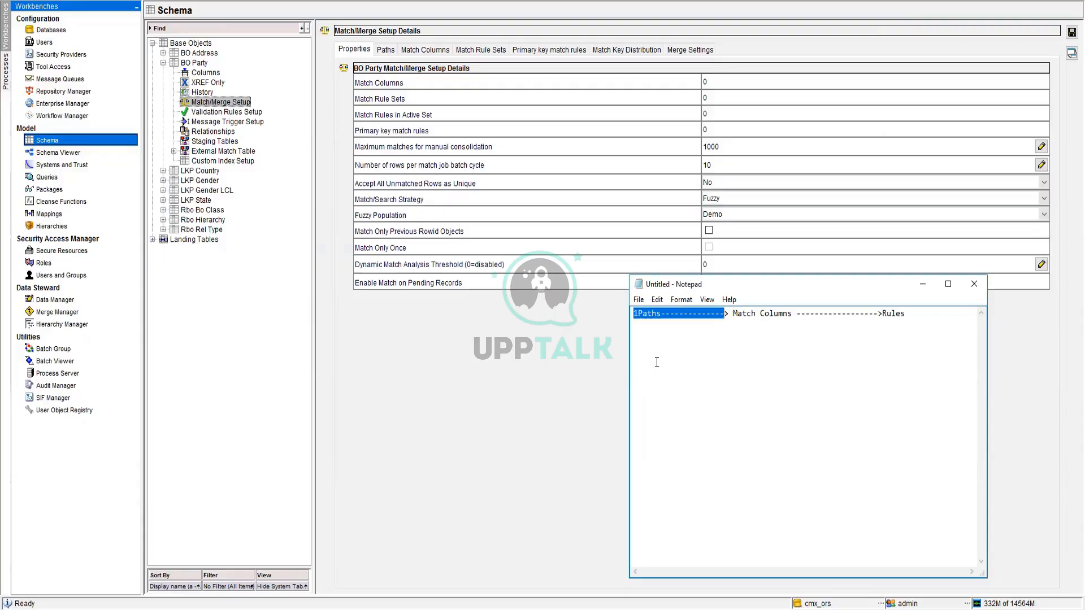
pyautogui.click(650, 355)
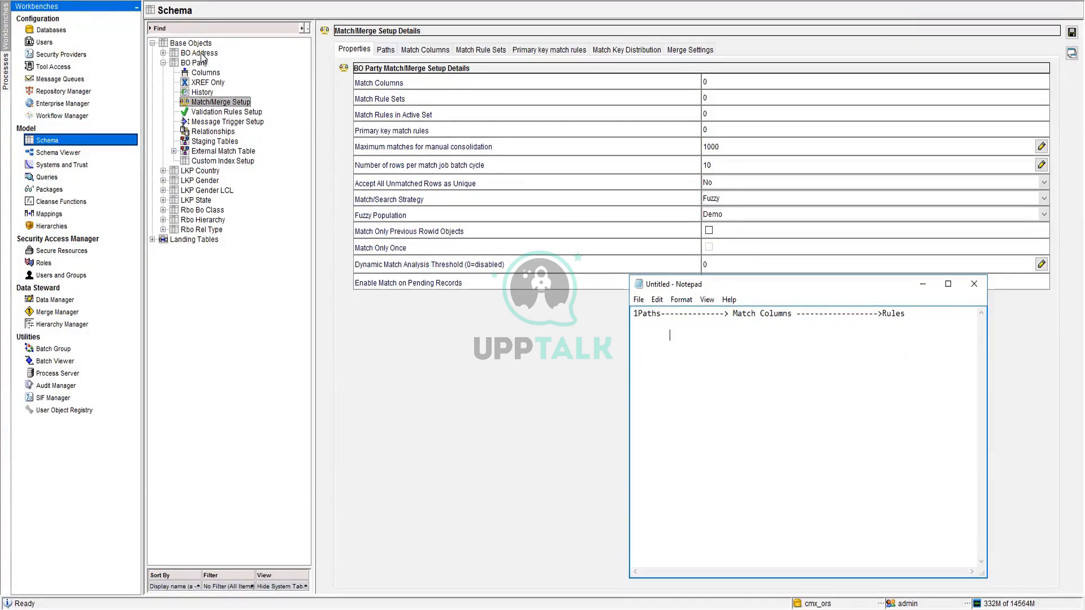
# Add a path component named Address under the BO Party root base object, using the BO Address parent-to-child constraint on PartyID.
pyautogui.click(386, 57)
pyautogui.click(385, 57)
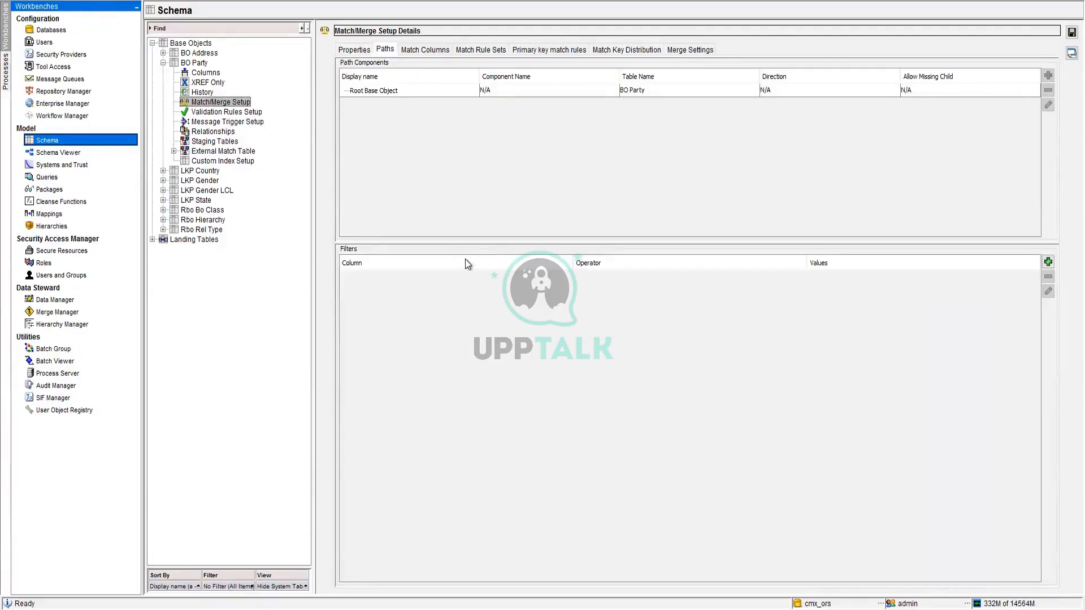
pyautogui.click(812, 93)
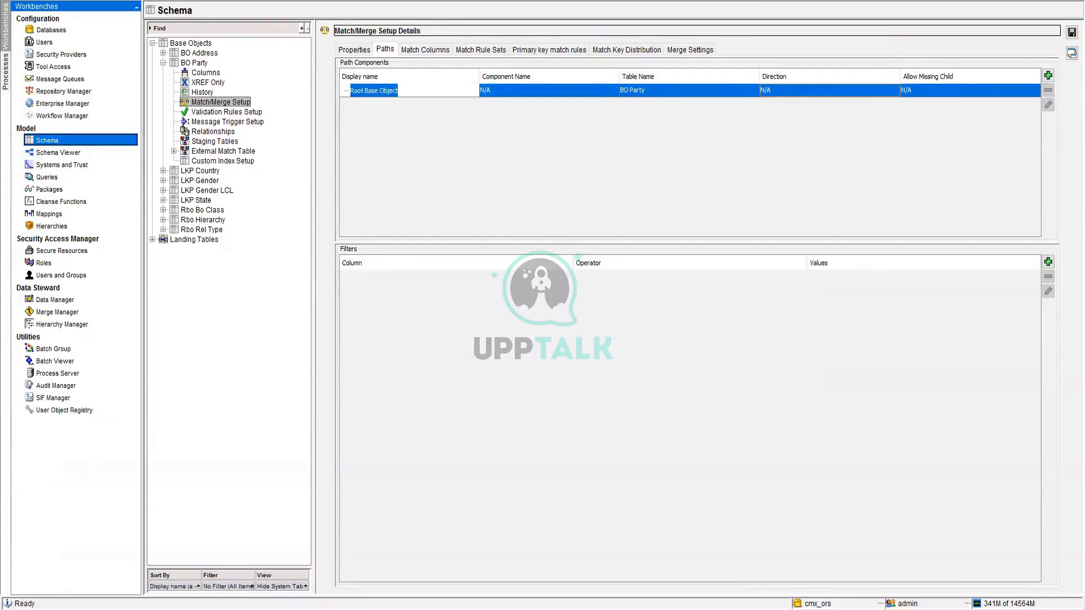
pyautogui.click(1048, 76)
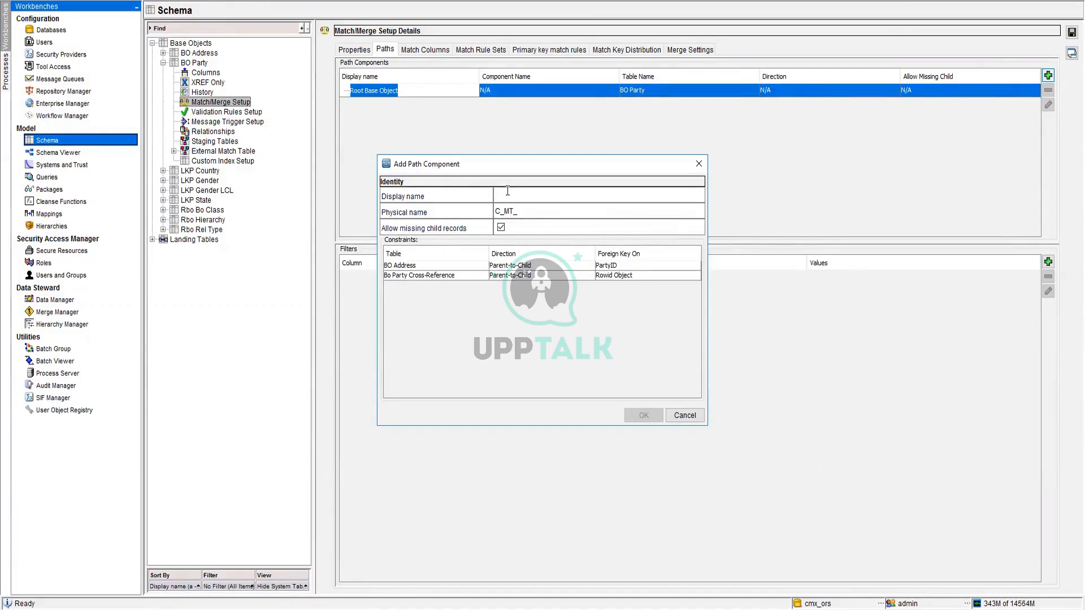
pyautogui.write('Address')
pyautogui.press('Tab')
pyautogui.click(419, 266)
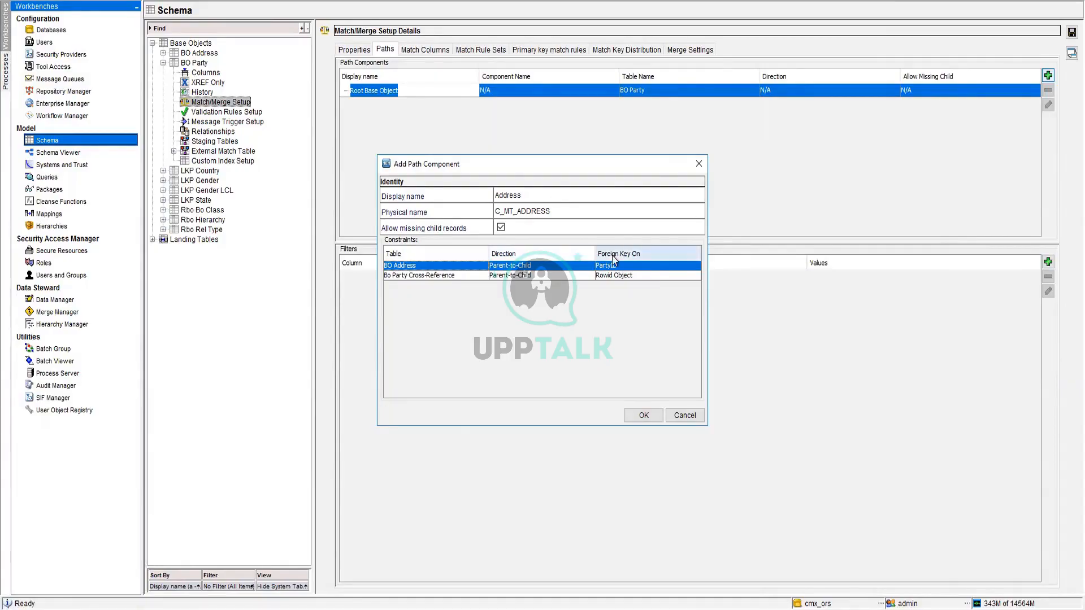
pyautogui.click(641, 419)
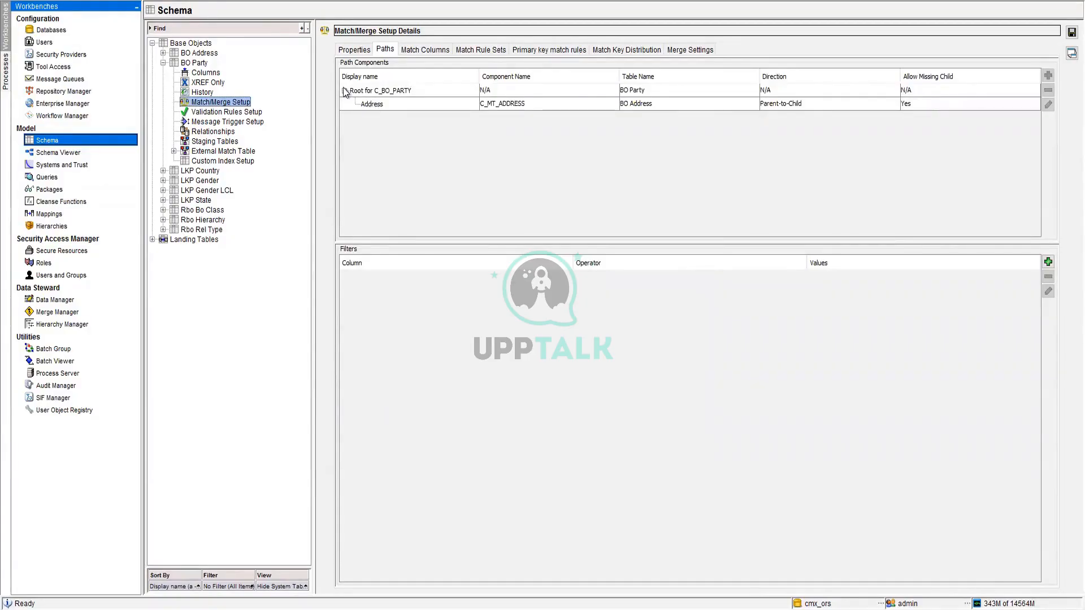
# Try to save the BO Party match/merge setup with the root path component selected.
pyautogui.click(392, 92)
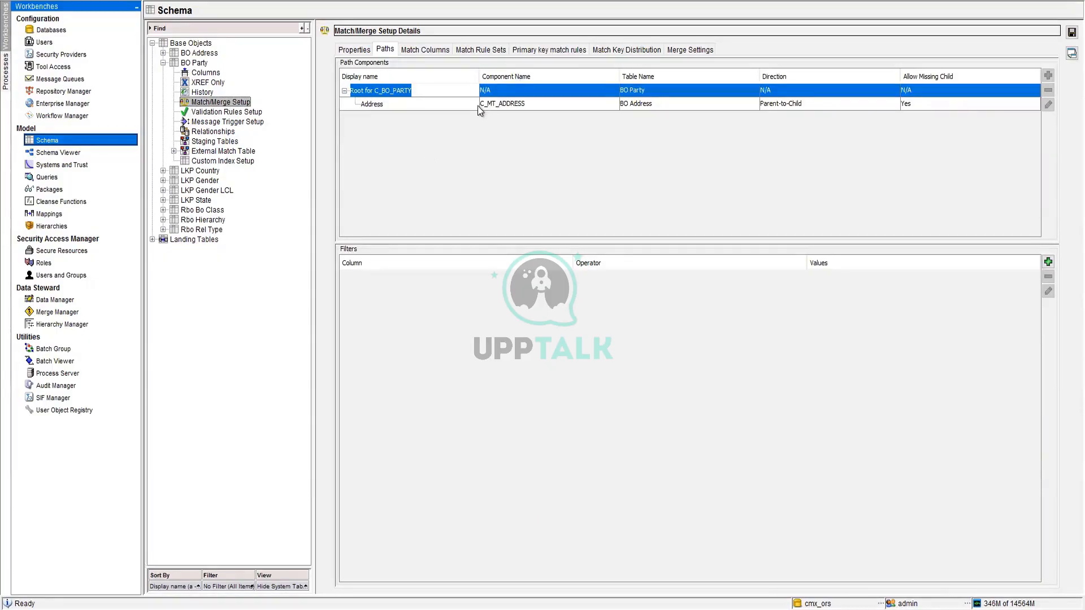
pyautogui.click(1066, 34)
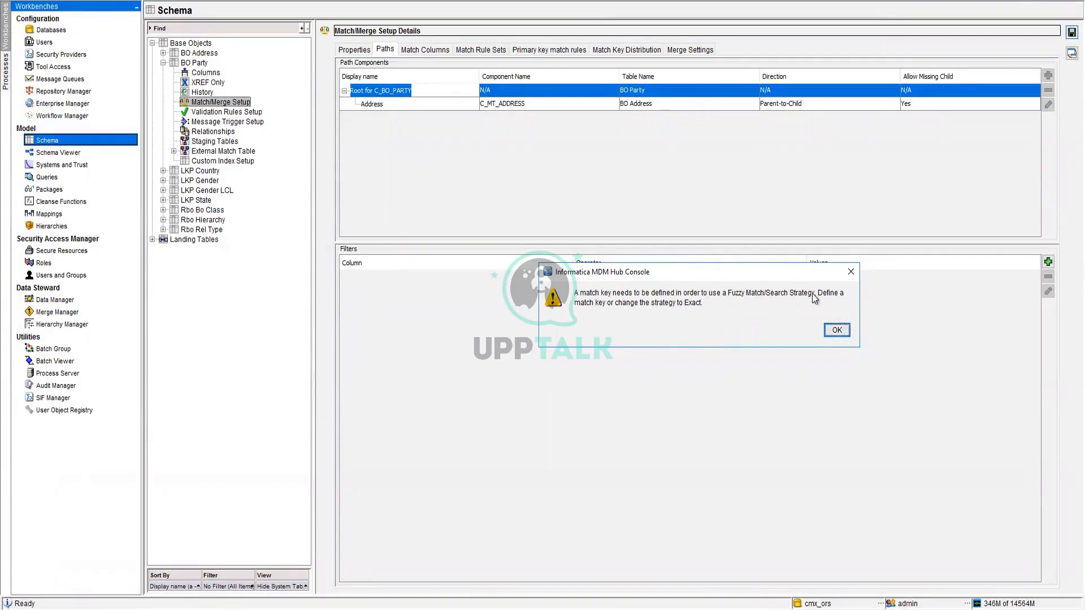
pyautogui.click(836, 331)
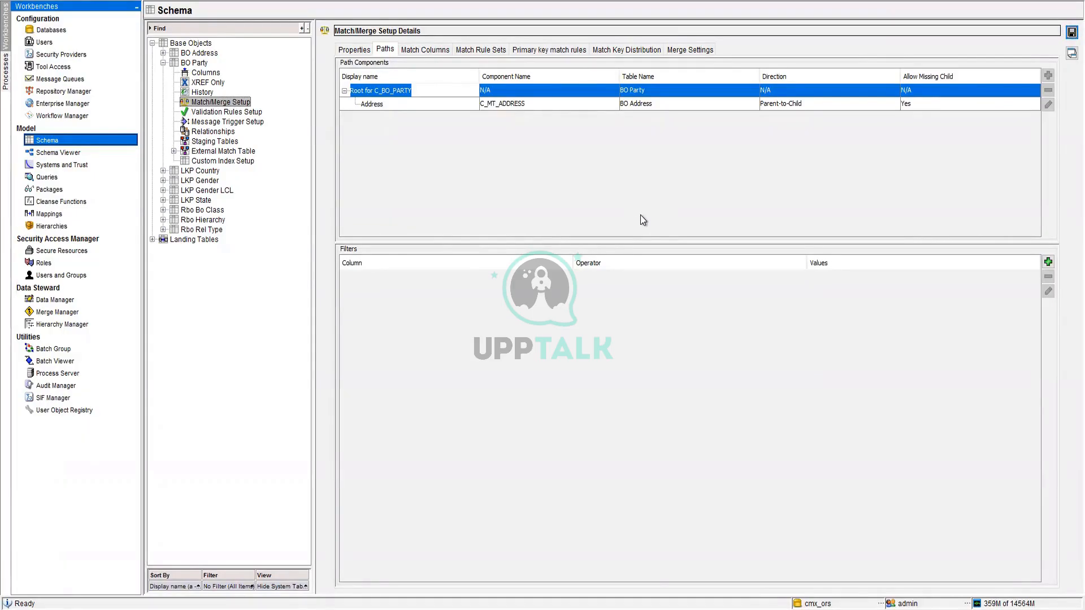
# Examine the columns and operators offered for a new filter on the root path component of BO Party.
pyautogui.click(1048, 262)
pyautogui.click(547, 214)
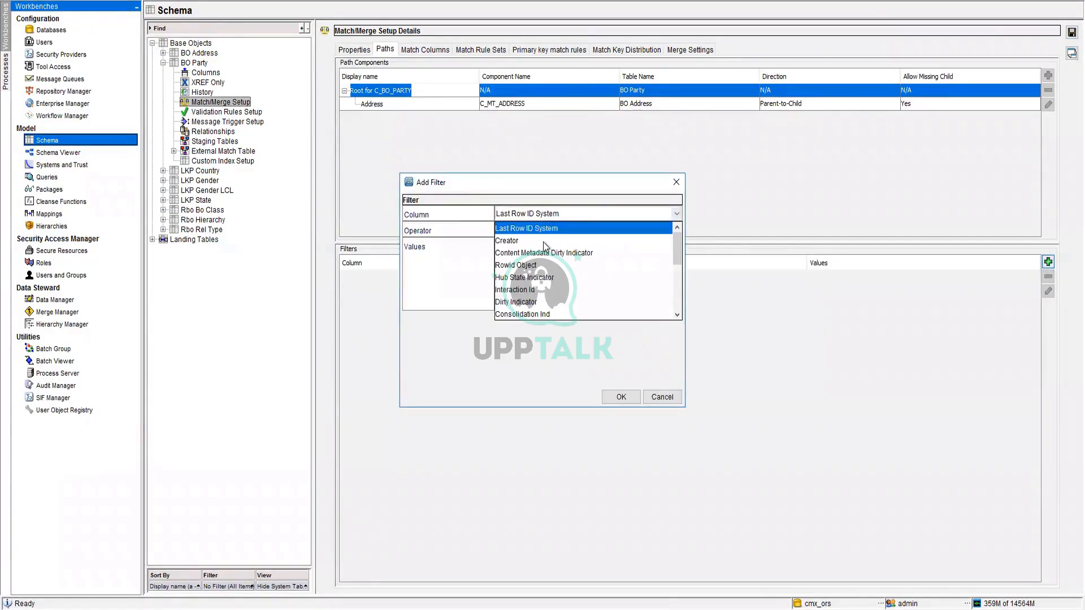
pyautogui.scroll(-5, 546, 266)
pyautogui.click(460, 297)
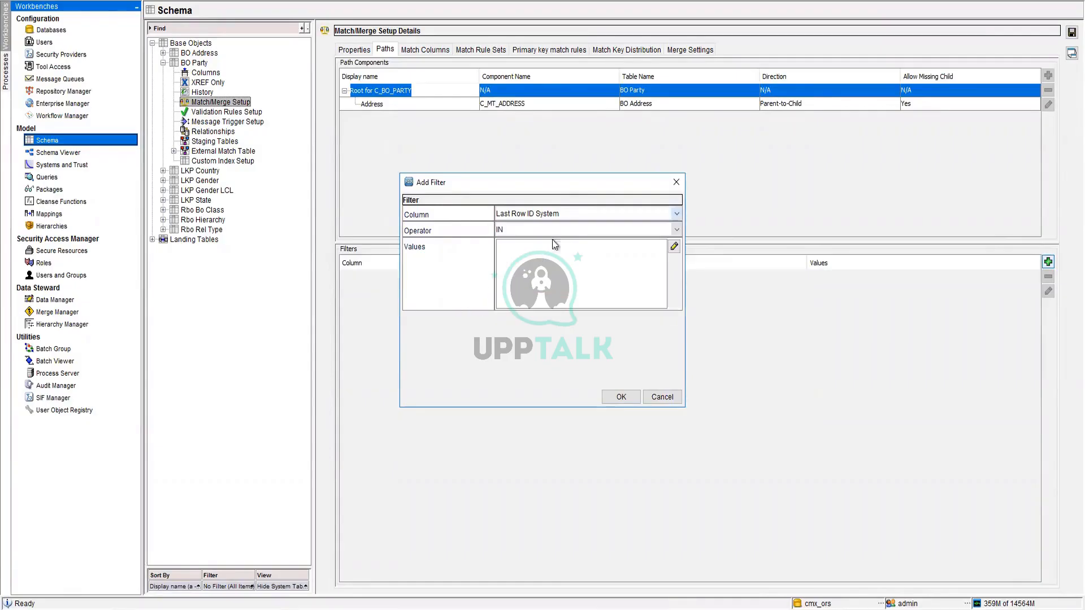
pyautogui.click(572, 229)
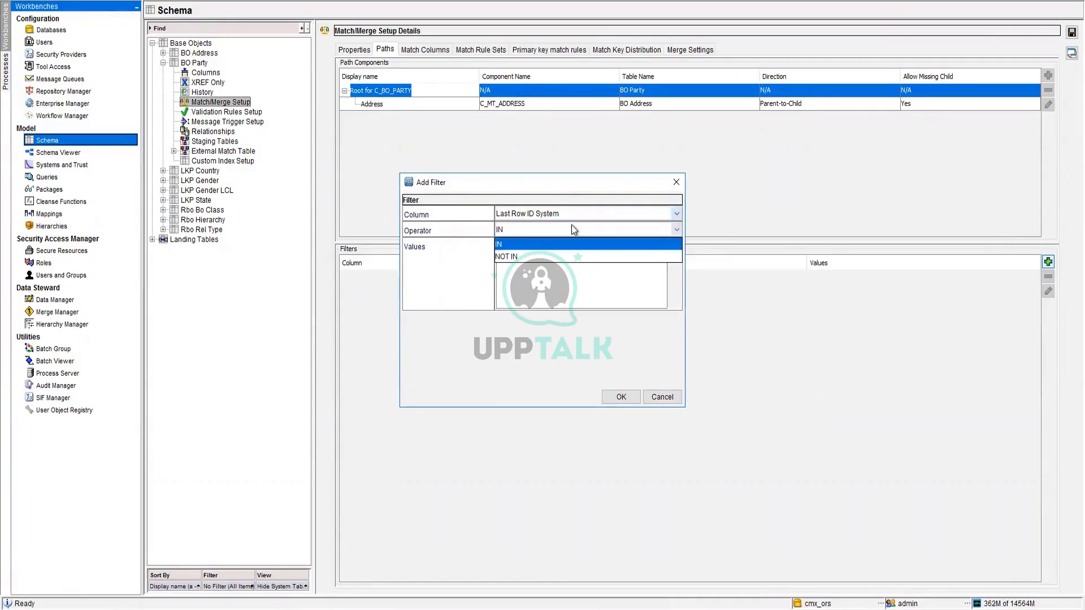
pyautogui.click(421, 258)
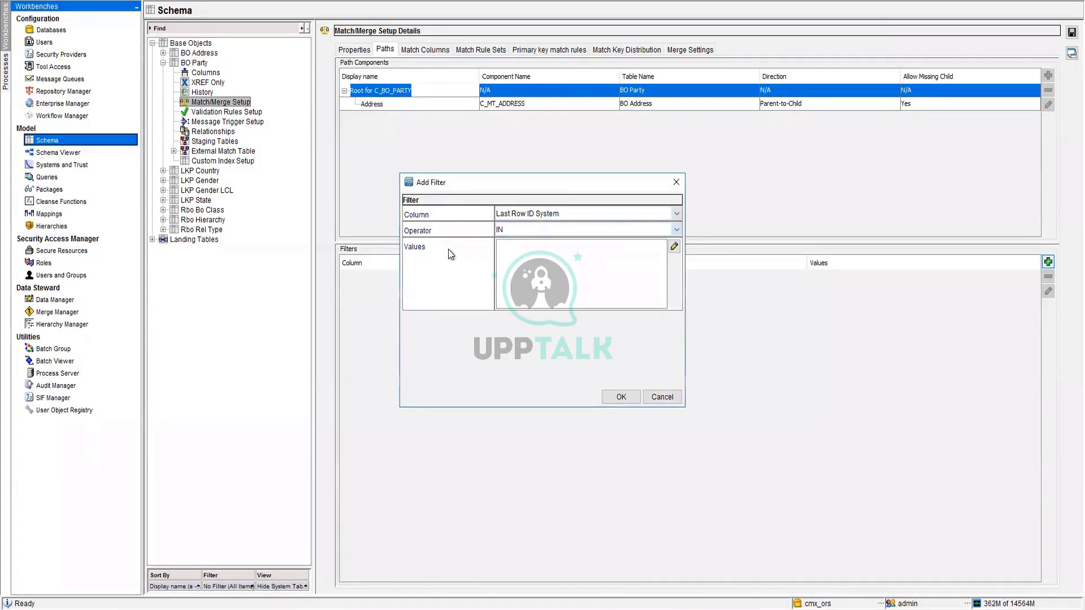
# Try a filter on the Gender column with the IN operator for the root path component, and discard it.
pyautogui.click(546, 214)
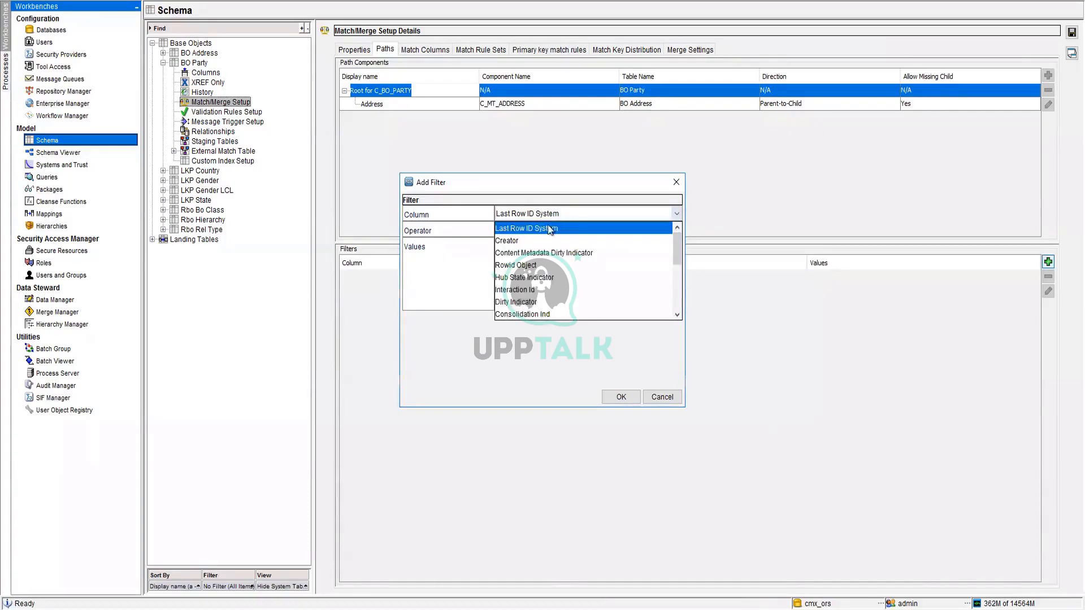
pyautogui.scroll(-5, 542, 294)
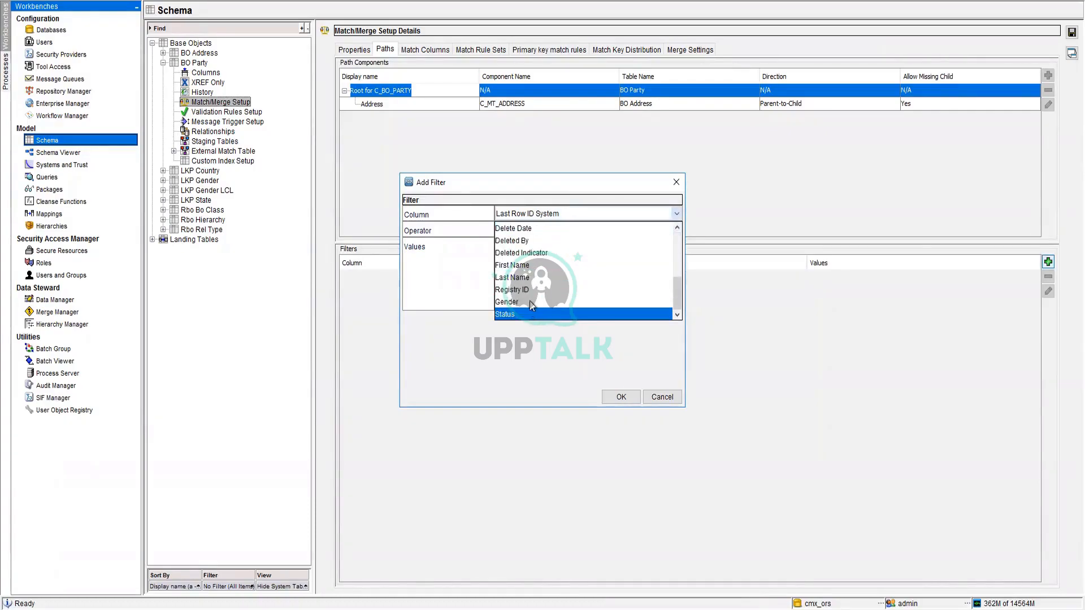
pyautogui.click(537, 298)
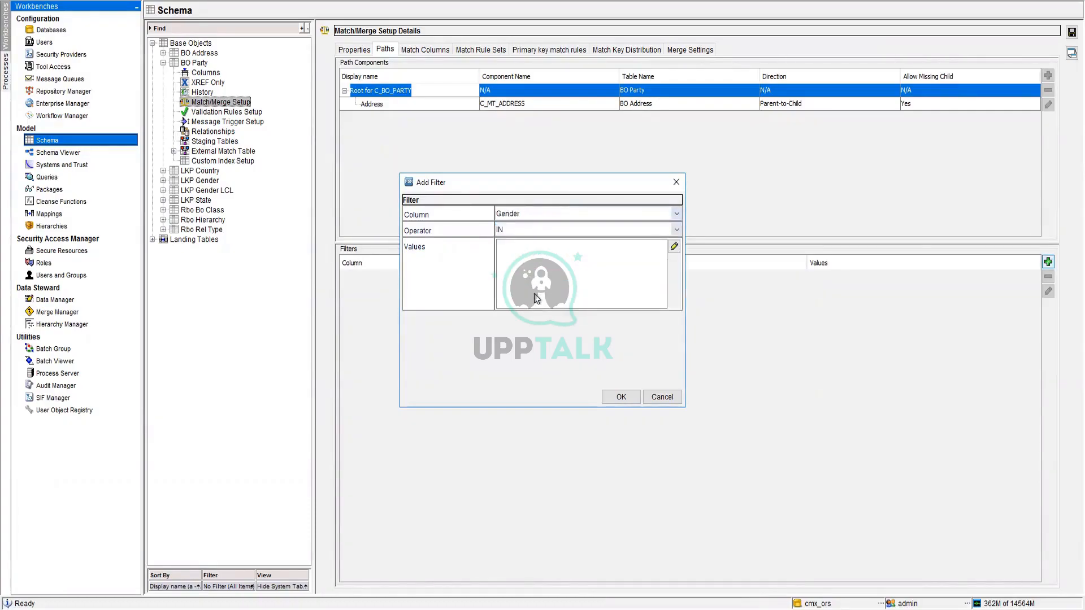
pyautogui.click(674, 249)
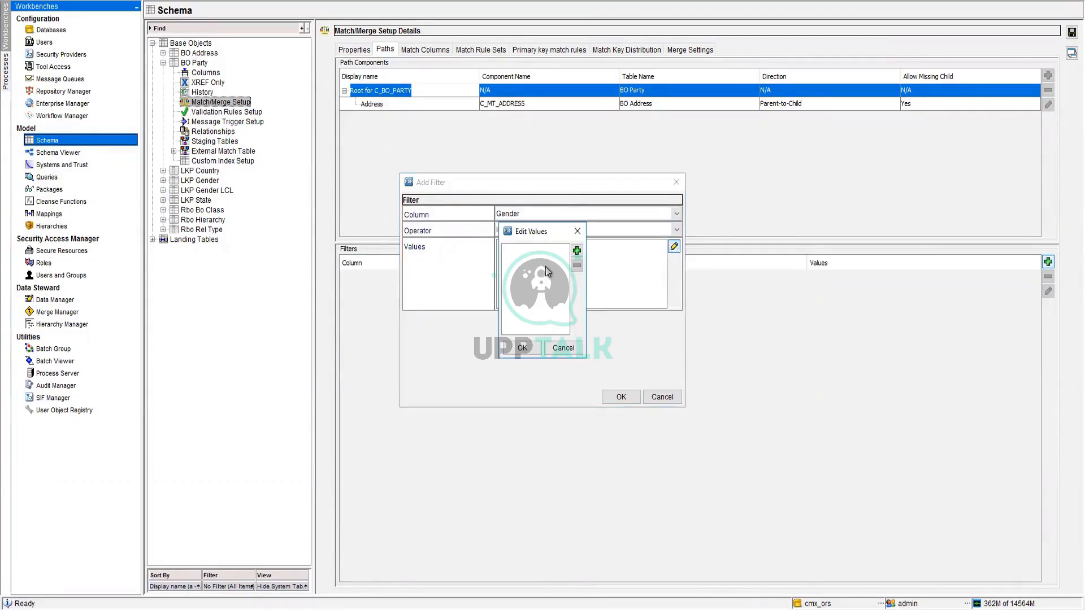
pyautogui.click(577, 250)
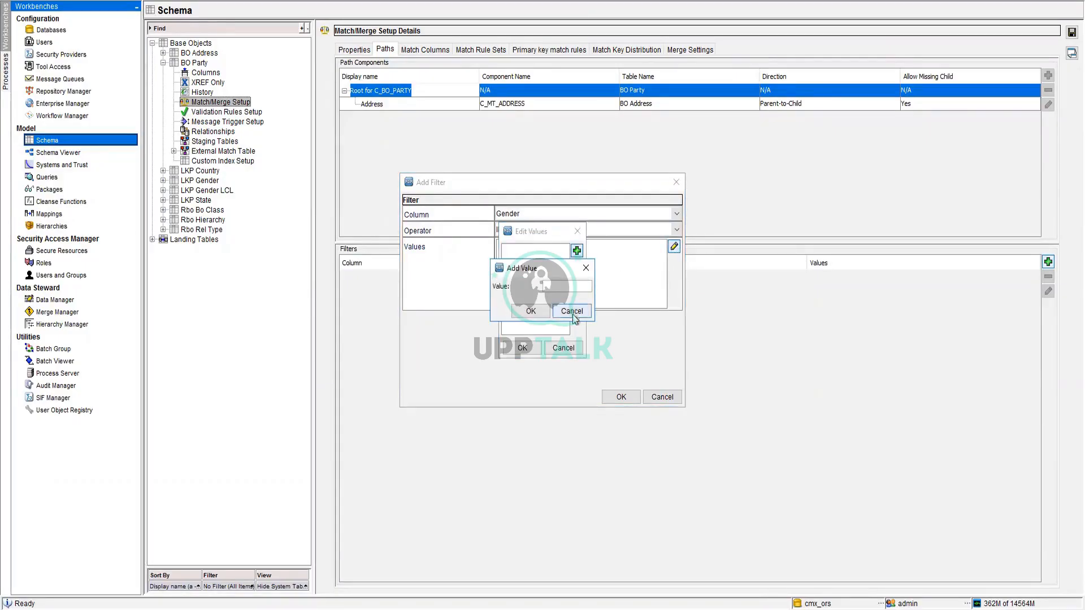
pyautogui.click(572, 311)
pyautogui.click(568, 349)
pyautogui.click(530, 226)
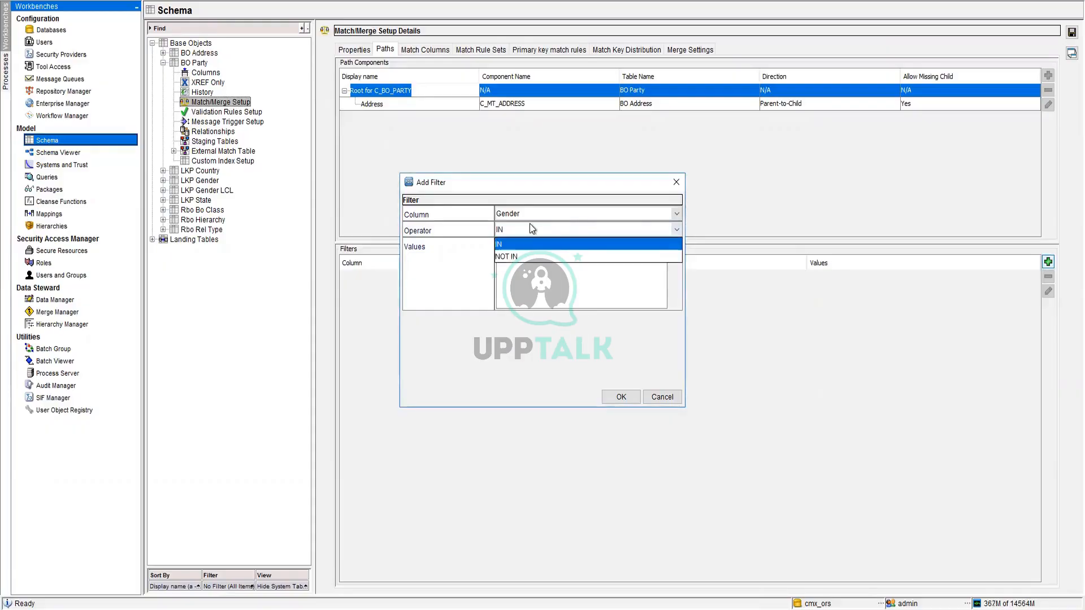
pyautogui.click(620, 345)
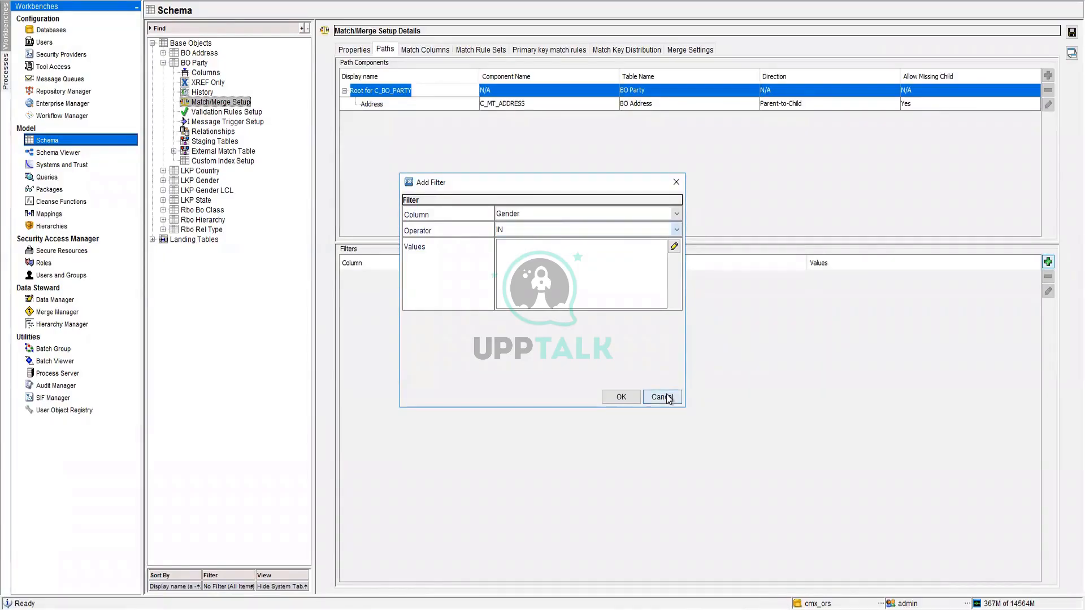
pyautogui.click(662, 397)
# Examine the columns offered for a new filter on the Address path component, and close it without adding one.
pyautogui.click(651, 105)
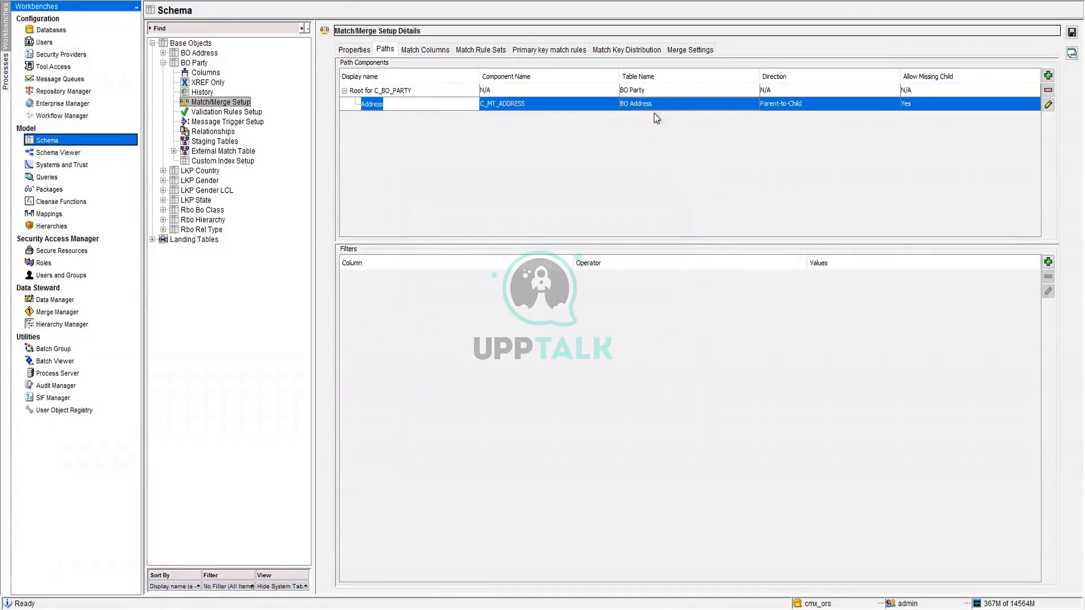
pyautogui.click(1049, 262)
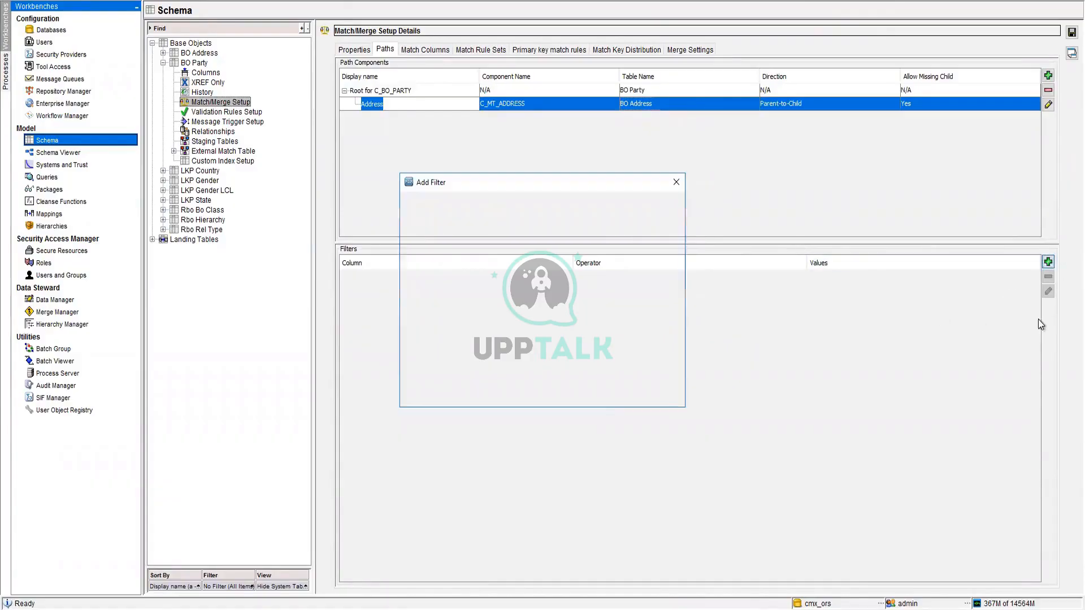
pyautogui.click(578, 212)
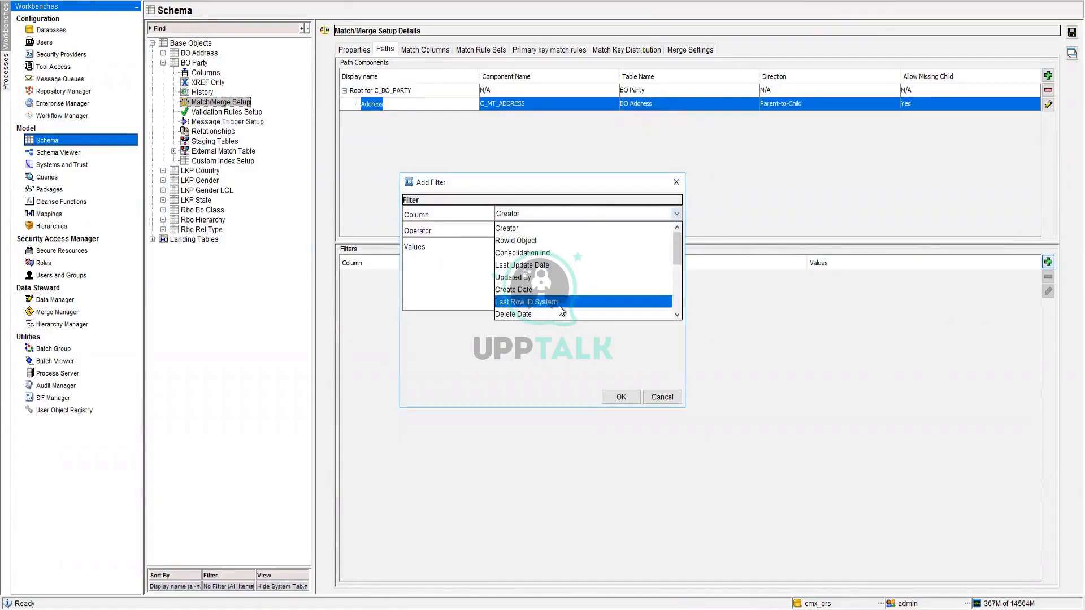
pyautogui.scroll(-3, 558, 306)
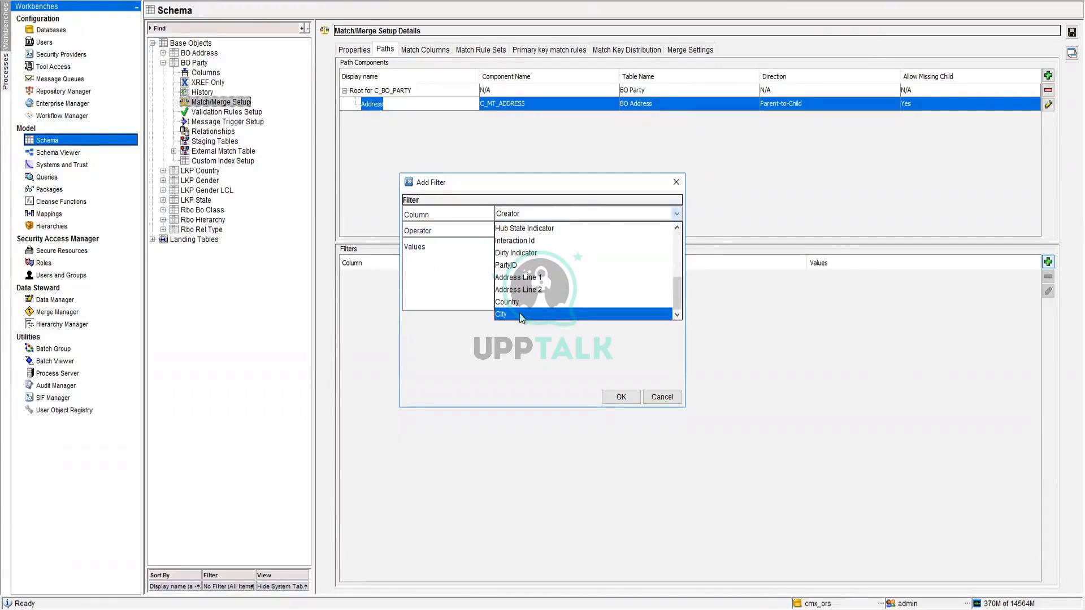
pyautogui.click(558, 362)
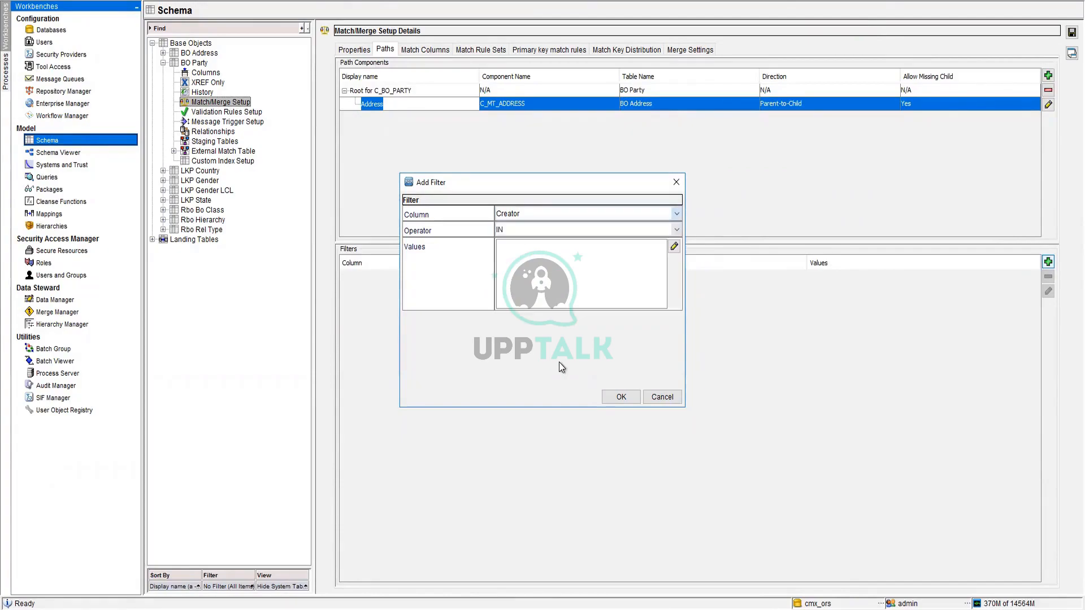
pyautogui.click(662, 398)
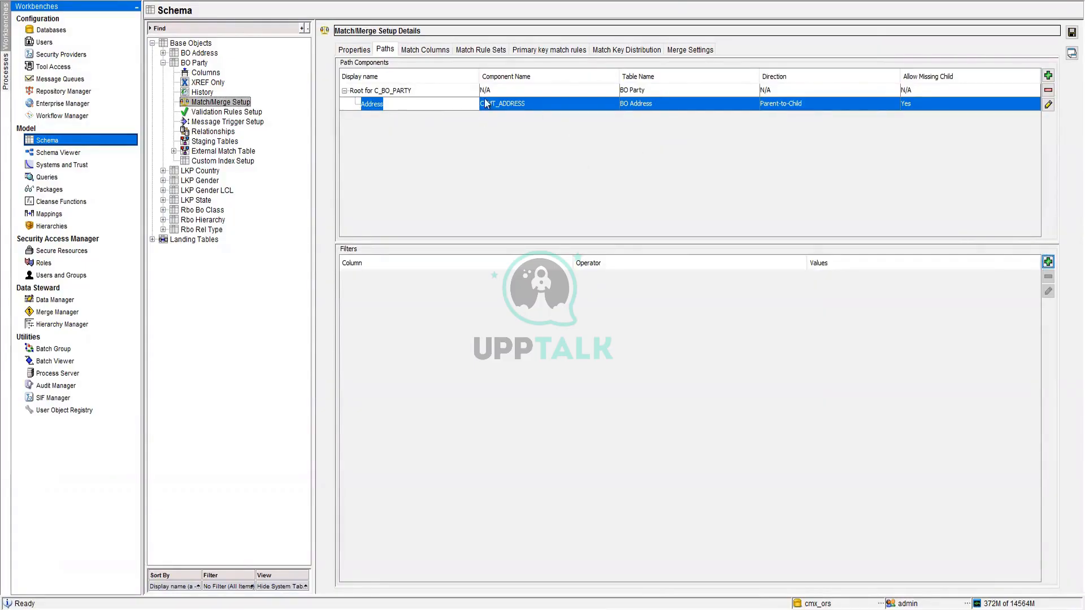
# Show the match column settings of BO Party, switch to Notepad and add the line "2Section" below the Paths heading.
pyautogui.click(433, 52)
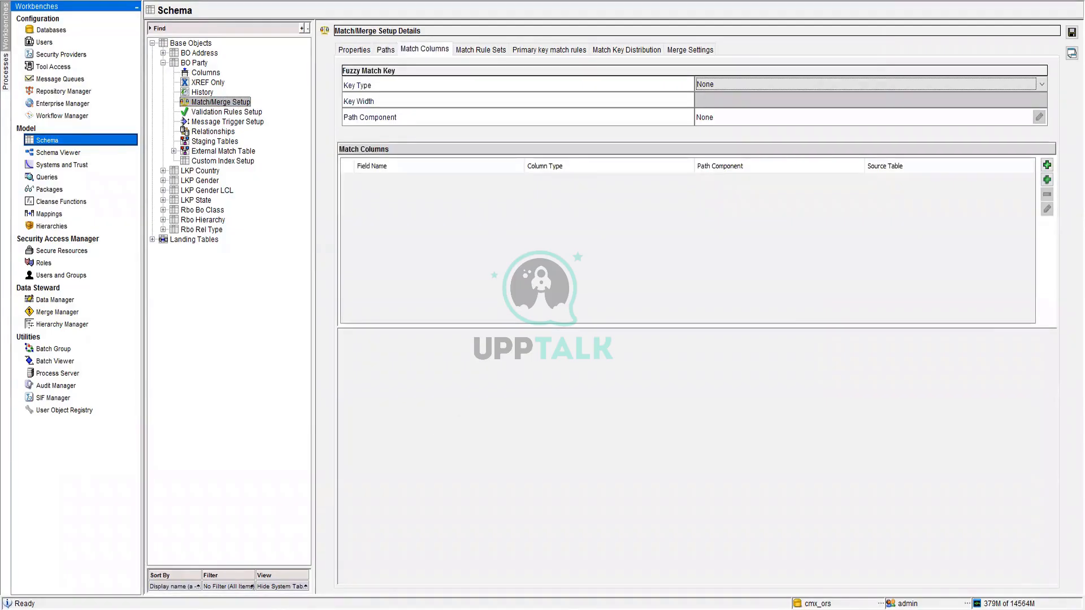
pyautogui.hotkey('alt', 'Tab')
pyautogui.hotkey('alt', 'Tab')
pyautogui.hotkey('alt', 'Tab')
pyautogui.write('2')
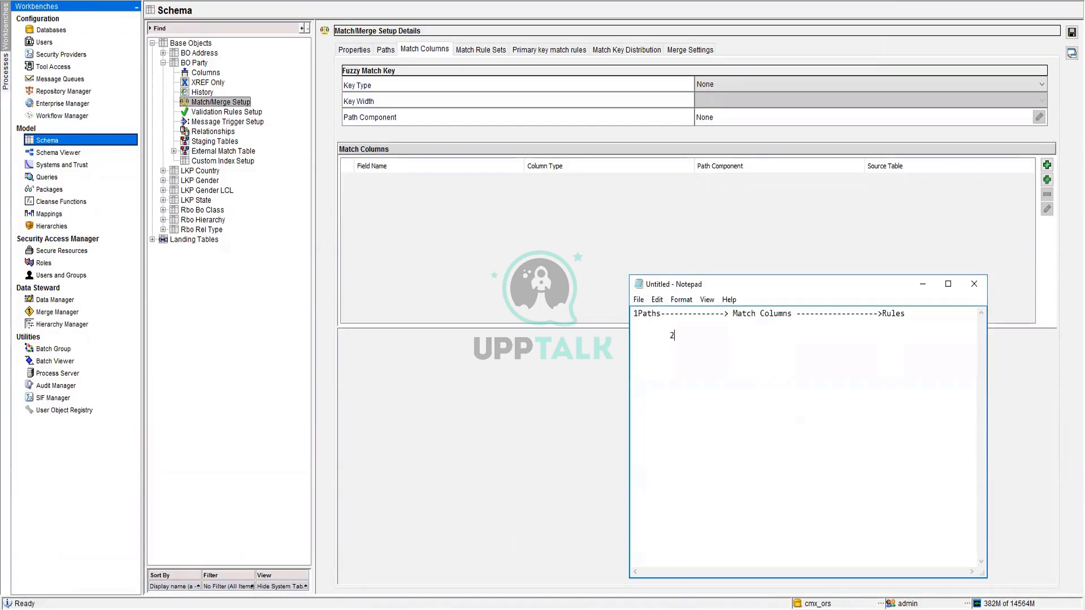
pyautogui.write('s')
pyautogui.press('BackSpace')
pyautogui.write('Section')
pyautogui.press('BackSpace')
pyautogui.press('BackSpace')
pyautogui.press('BackSpace')
pyautogui.write('ion \t\t')
# List "1 Match Key" and "2 Match Column" as indented items under the "2Section" line.
pyautogui.write('1Match K')
pyautogui.write('ey \t\t')
pyautogui.write('2 Match Col')
pyautogui.write('umn')
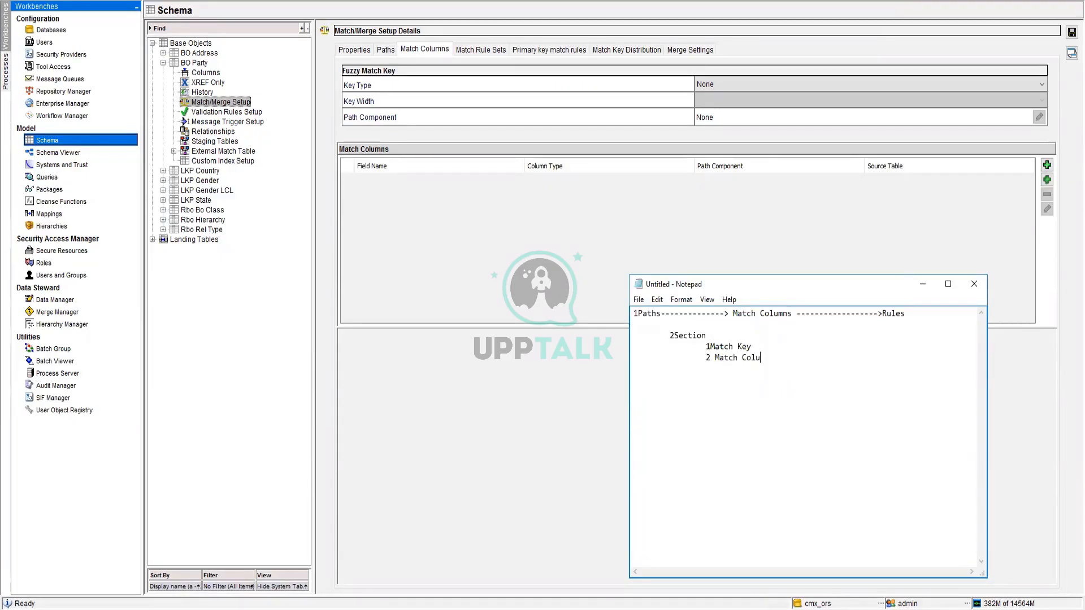
pyautogui.click(715, 347)
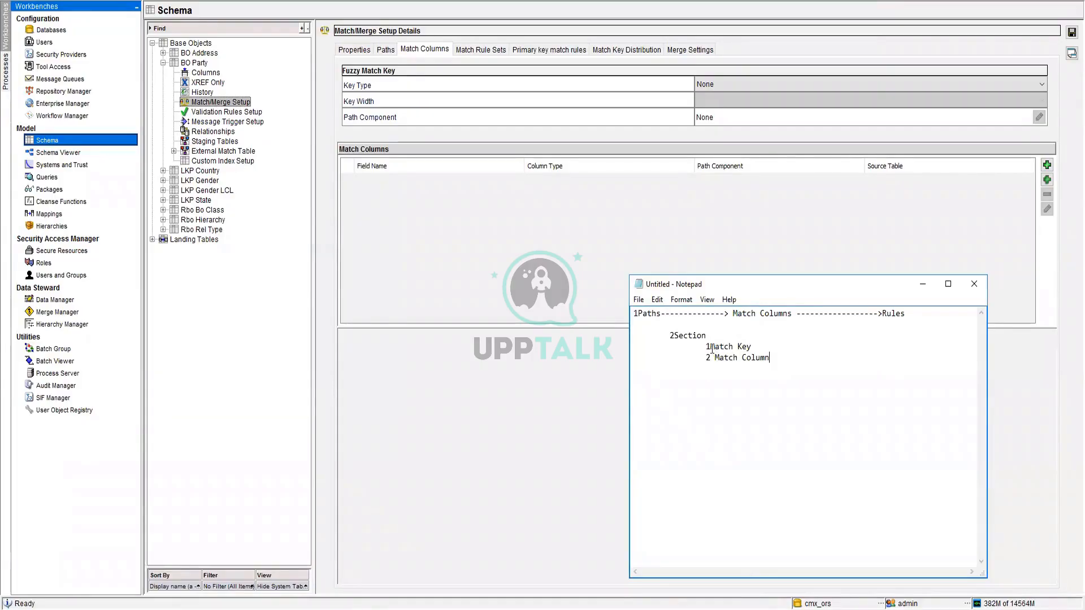
pyautogui.click(760, 347)
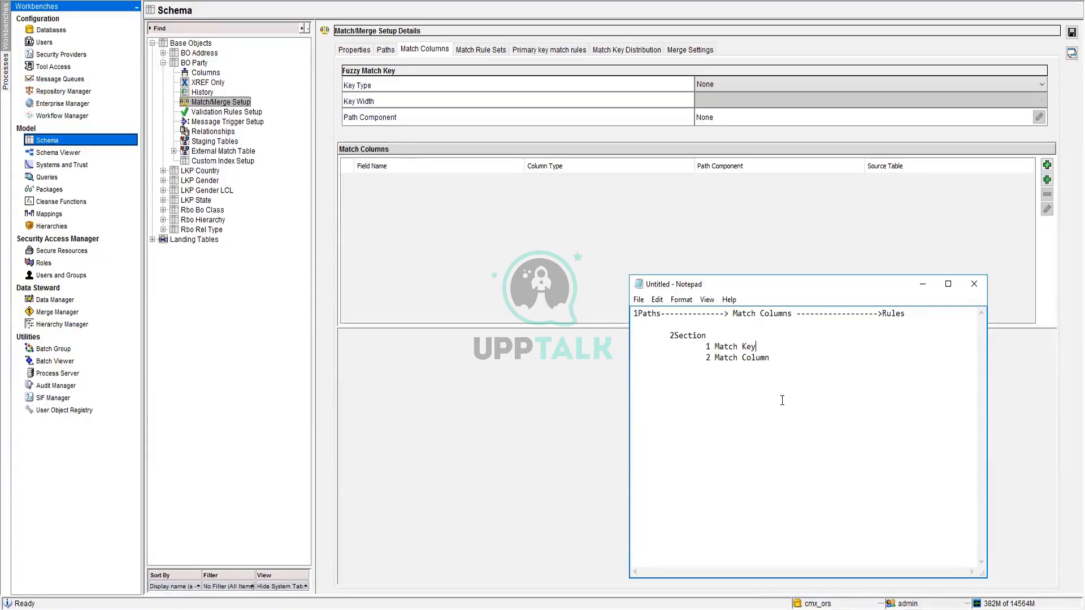
# Add the line "Exact Fuzzy" below the "2 Match Column" item in the notes.
pyautogui.click(733, 314)
pyautogui.moveTo(733, 314); pyautogui.dragTo(796, 314)
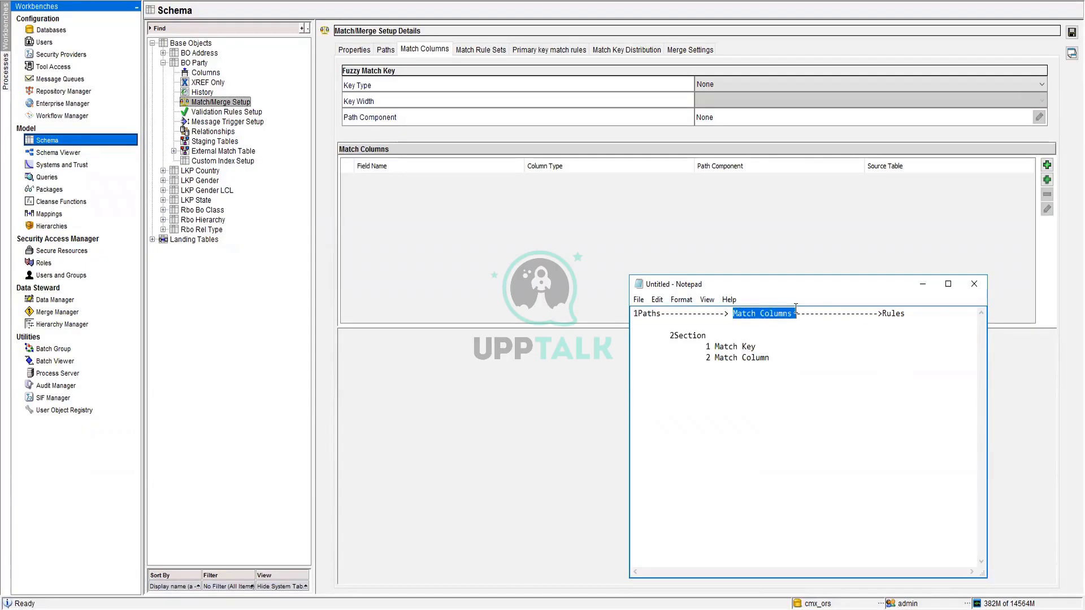
pyautogui.click(774, 372)
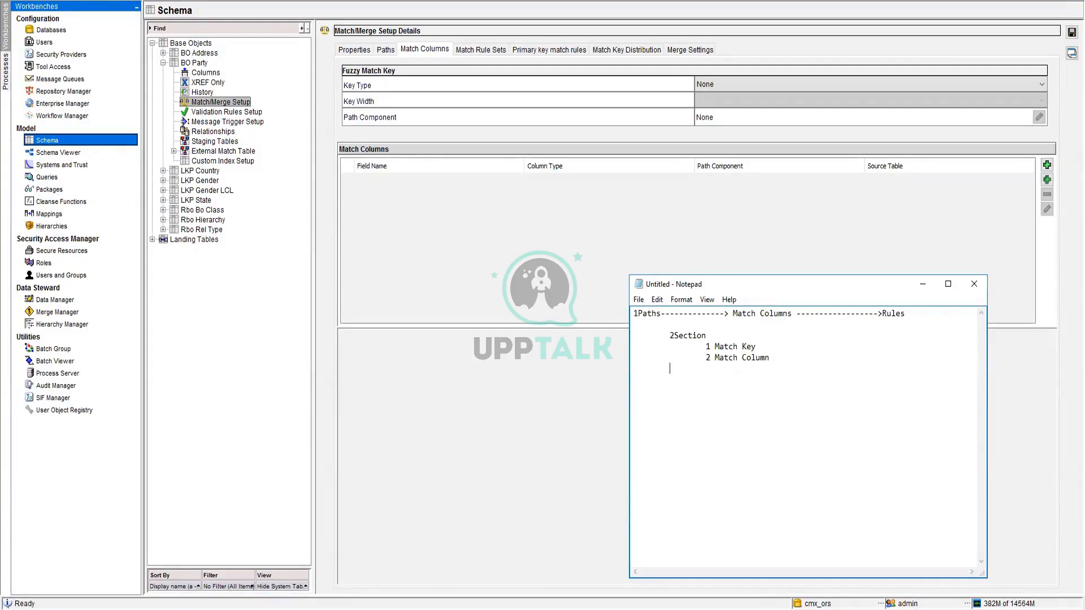
pyautogui.write('Exact Fuzzy')
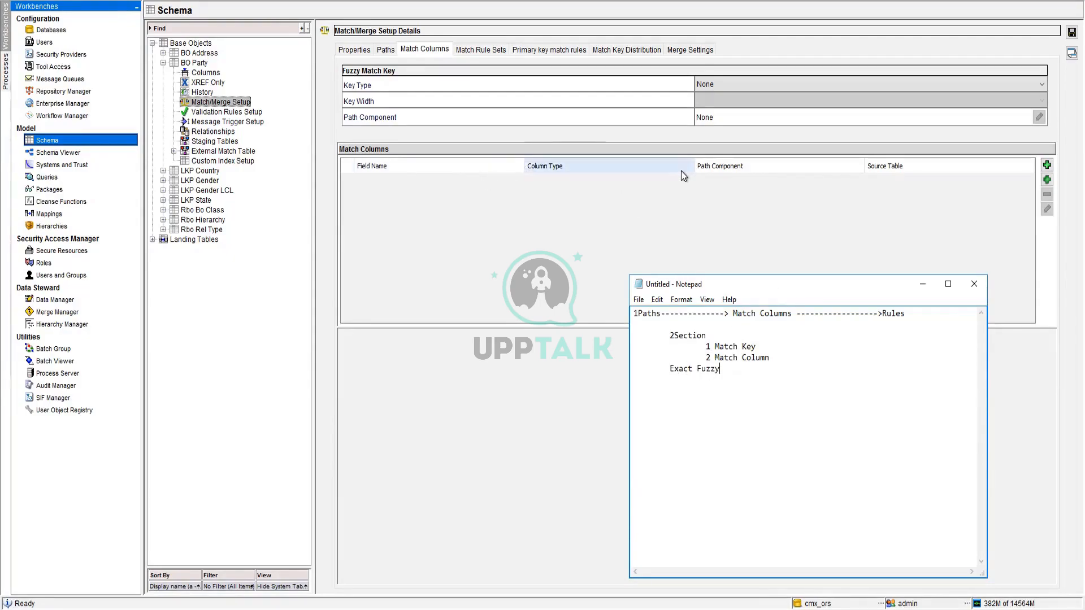
pyautogui.doubleClick(683, 369)
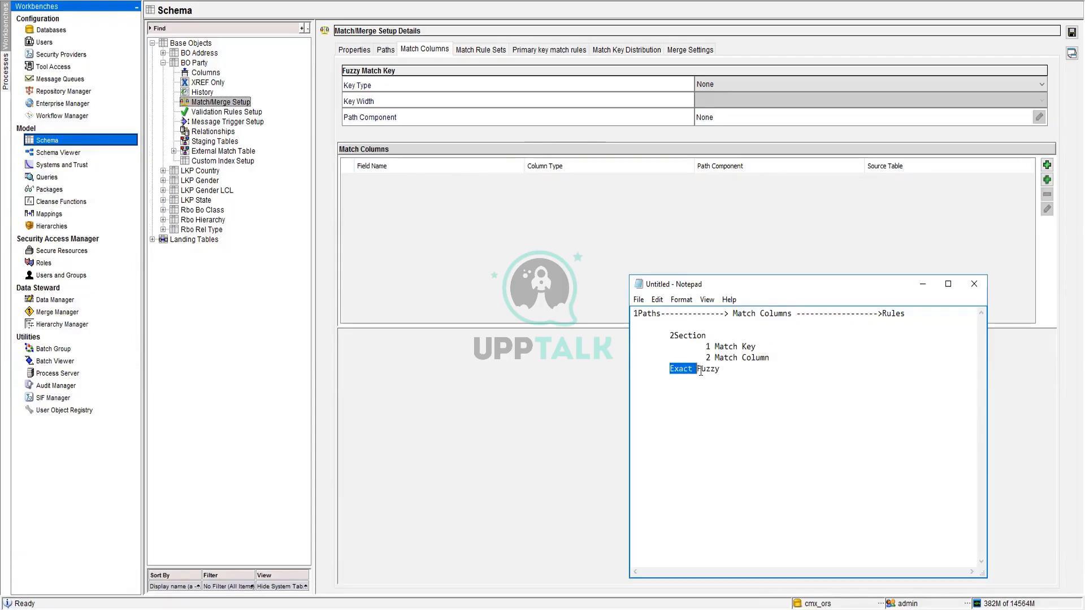
pyautogui.doubleClick(708, 369)
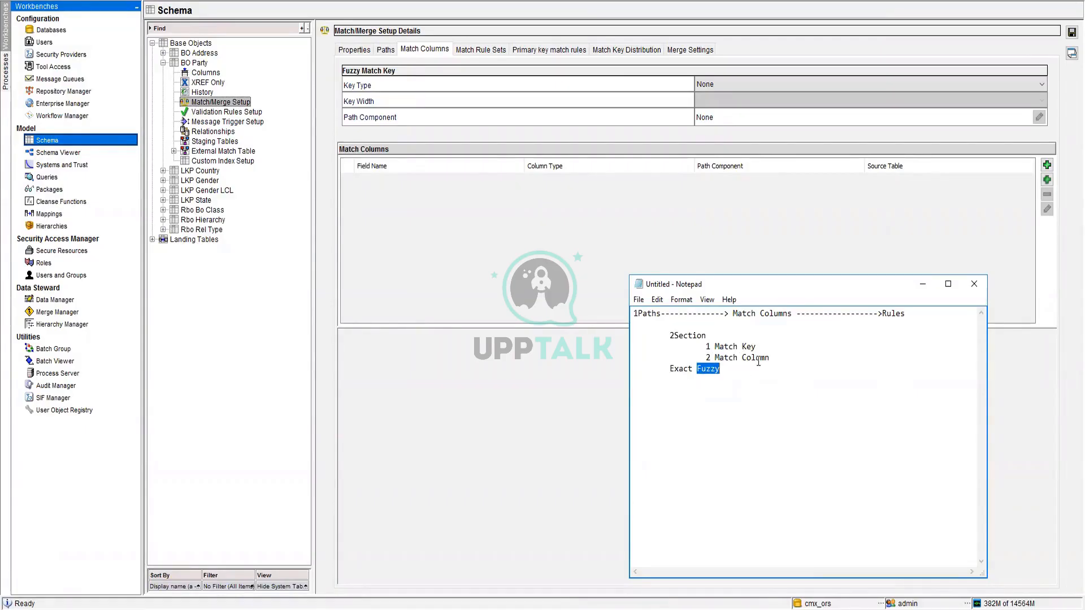
pyautogui.doubleClick(681, 370)
pyautogui.moveTo(703, 347); pyautogui.dragTo(764, 350)
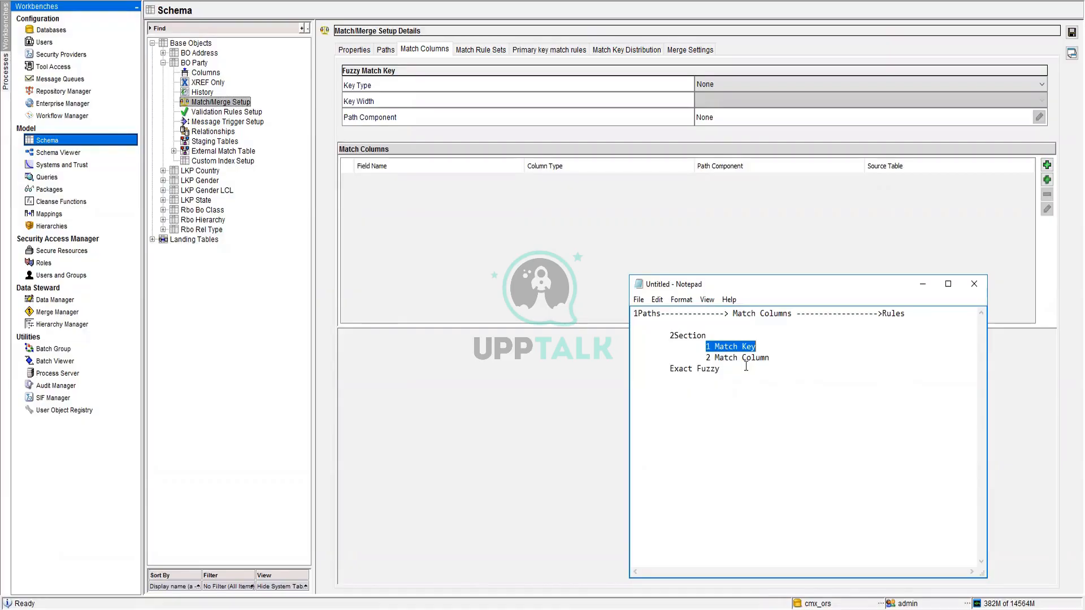
# Back in the Schema tool, set the fuzzy match key type to Person Name and assign it the First Name and Last Name columns.
pyautogui.click(720, 233)
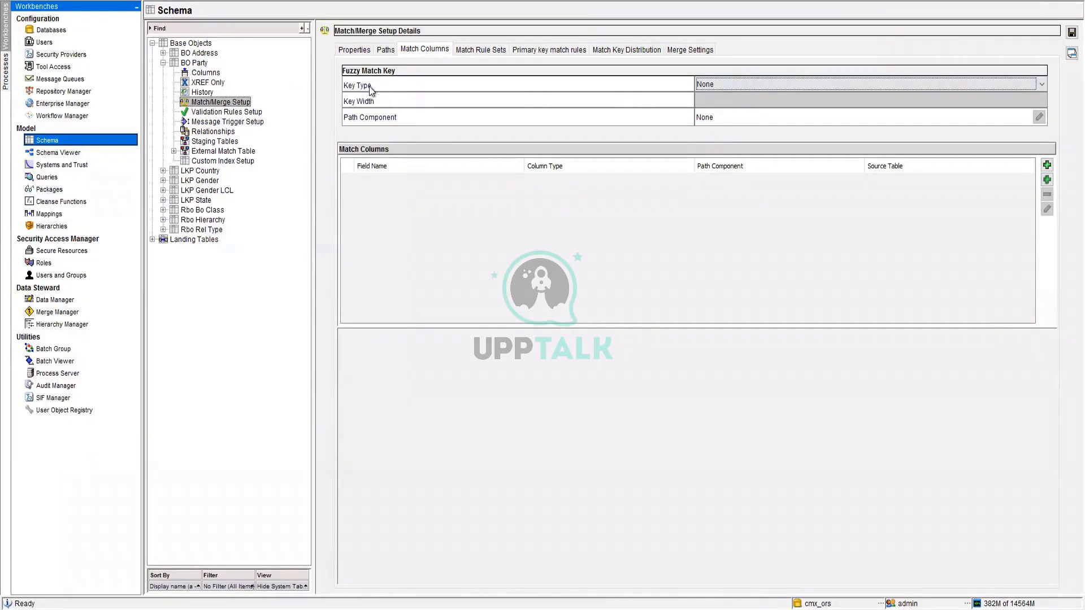
pyautogui.click(735, 82)
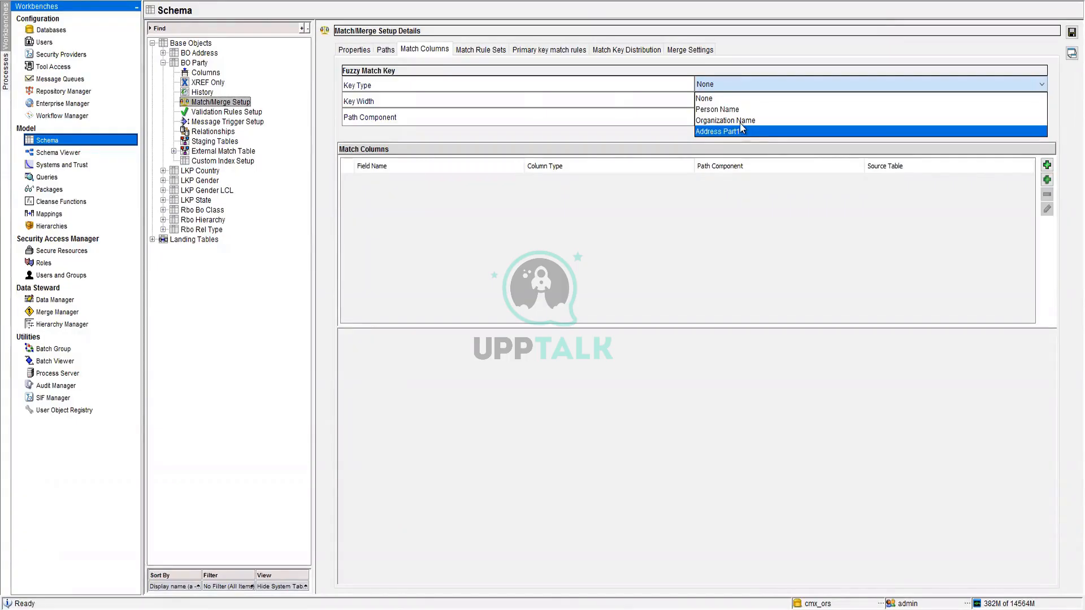
pyautogui.click(735, 109)
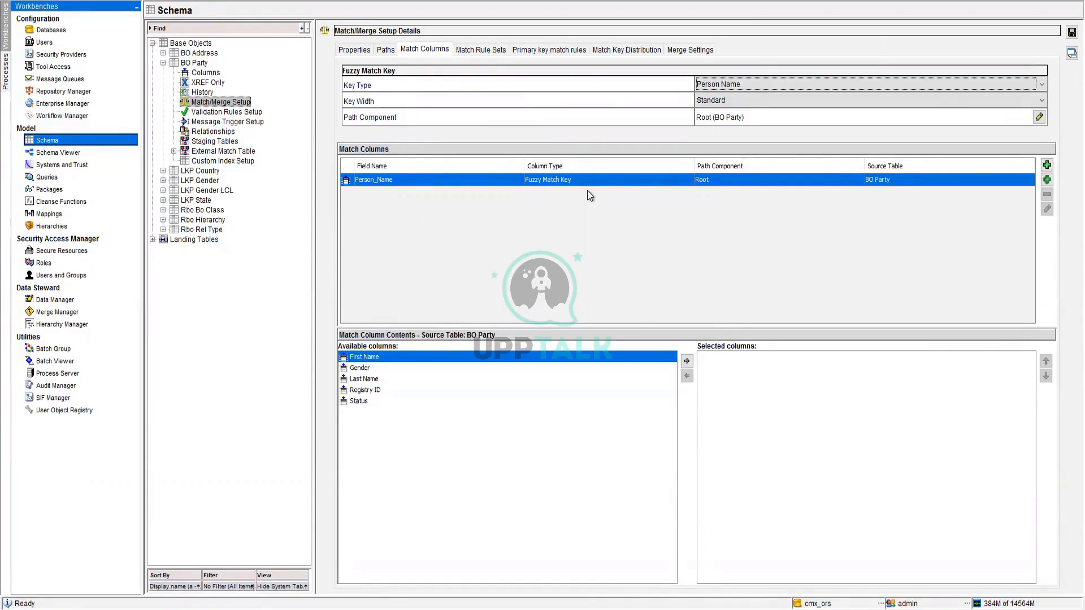
pyautogui.click(684, 363)
pyautogui.click(374, 368)
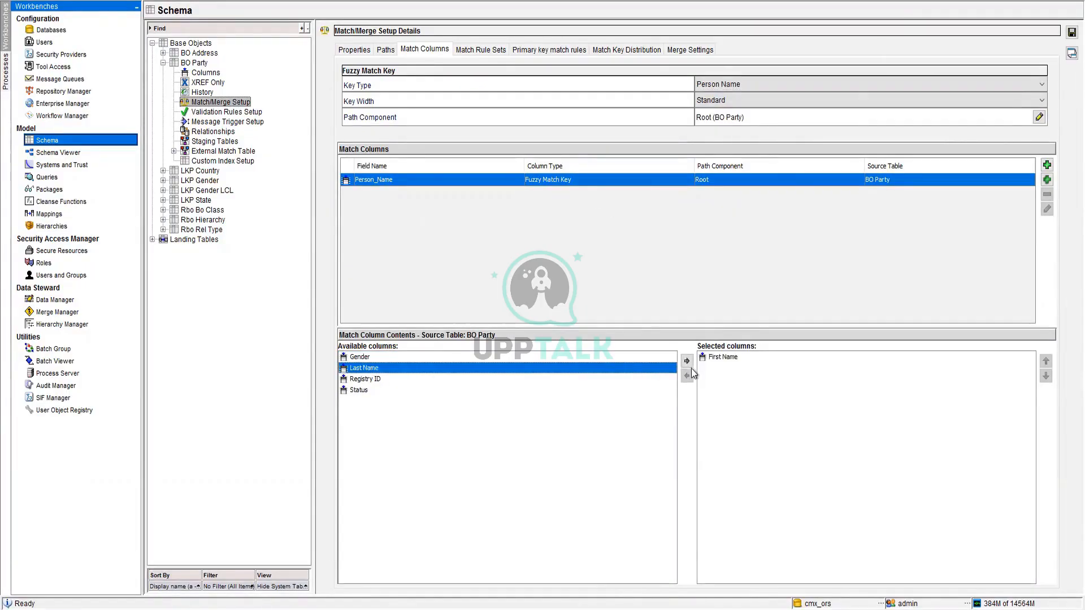
pyautogui.click(687, 361)
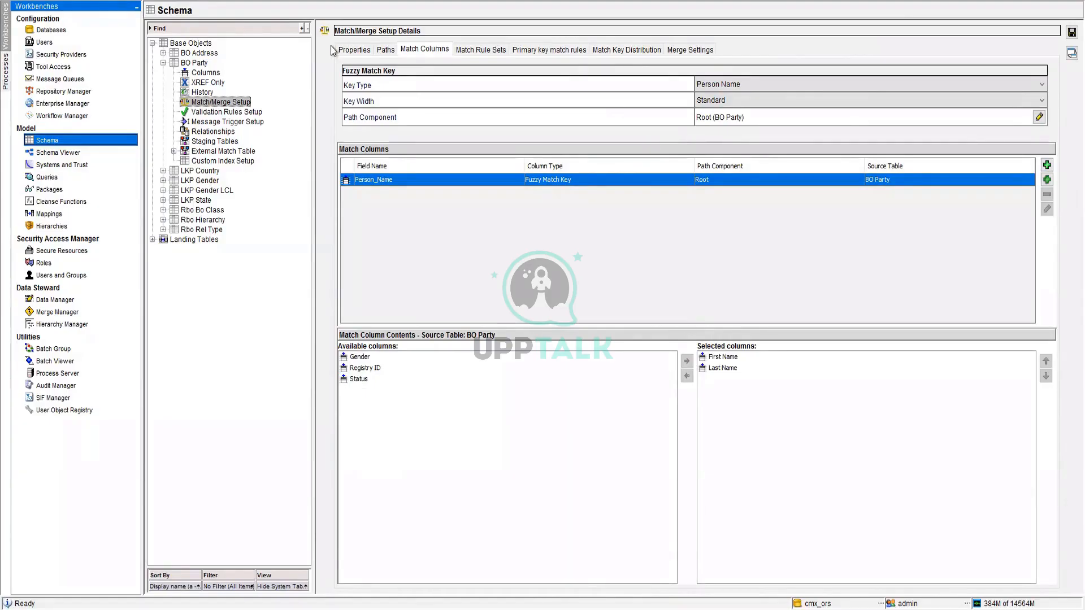
# Review the match/merge properties and paths of BO Party and return to its match columns.
pyautogui.click(353, 50)
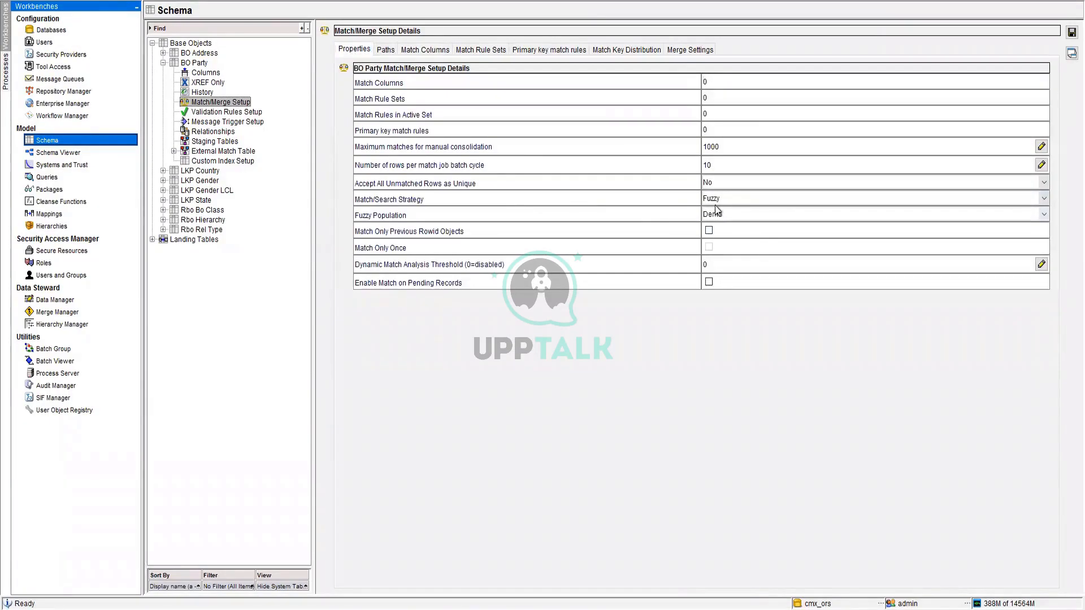
pyautogui.click(389, 49)
pyautogui.click(424, 49)
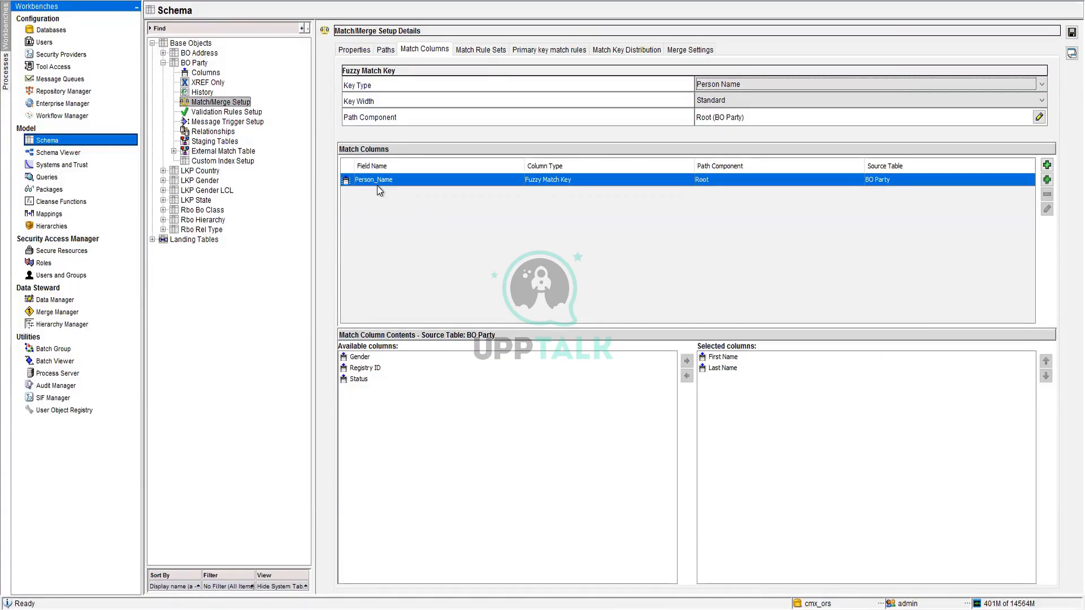
# Try to change the Match/Search Strategy of BO Party to Exact while its fuzzy match key is still defined.
pyautogui.click(360, 50)
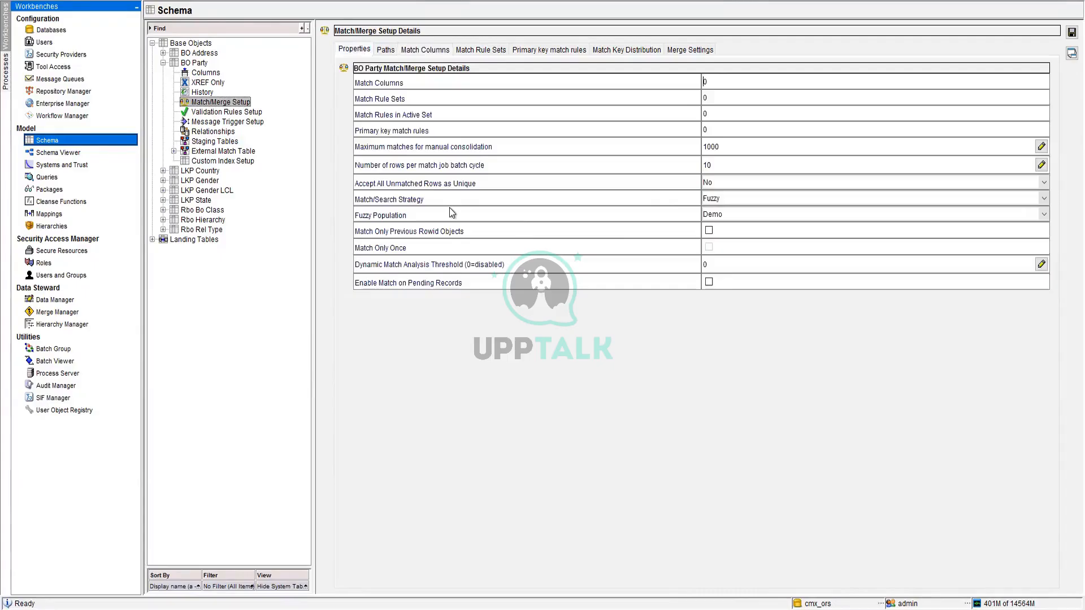
pyautogui.click(720, 200)
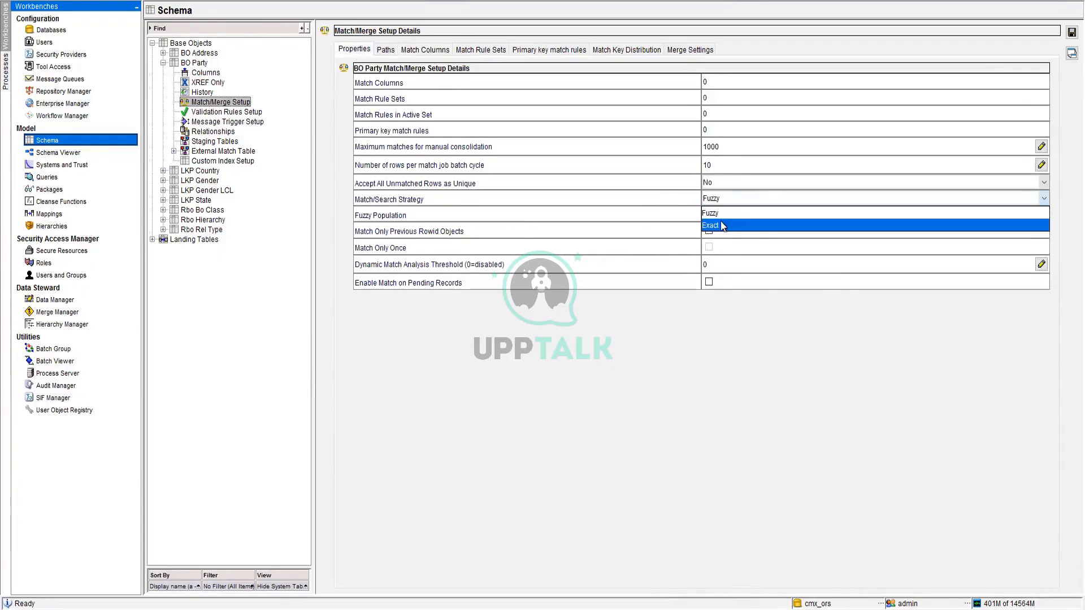
pyautogui.click(721, 225)
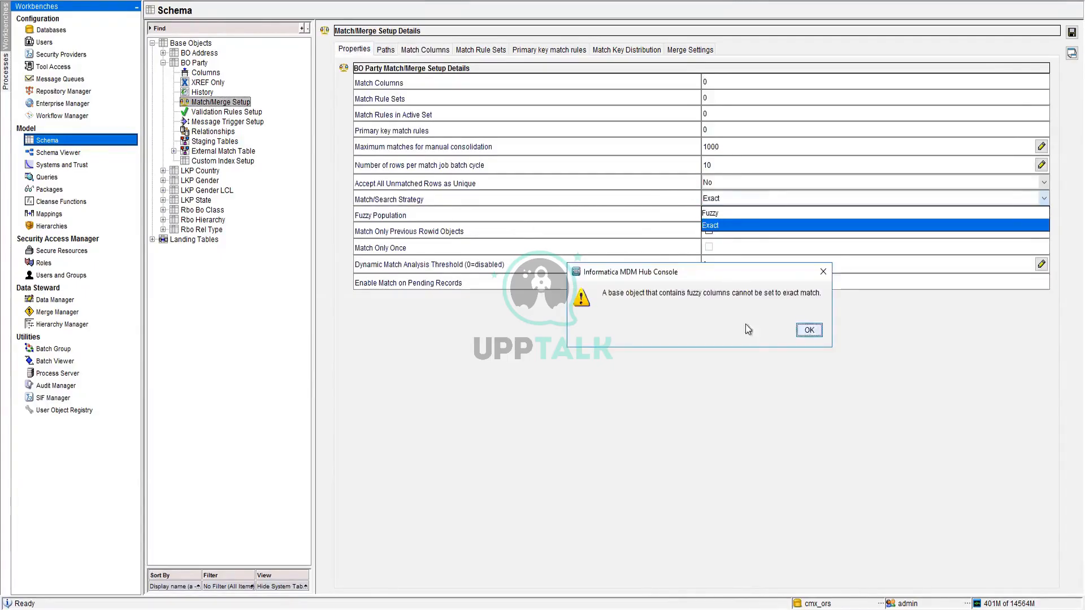
pyautogui.click(810, 331)
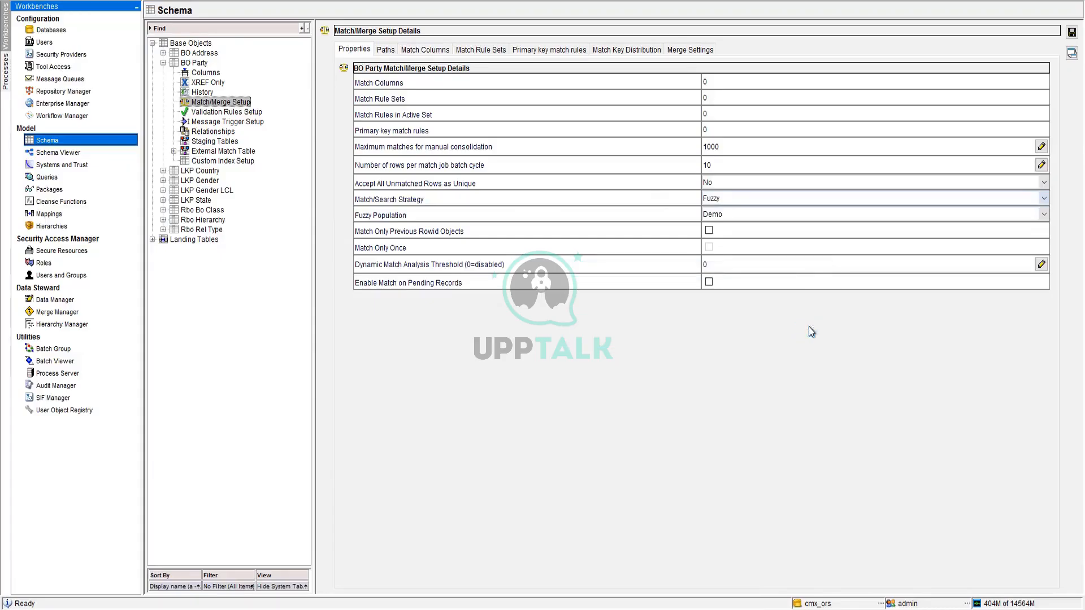
# Set the fuzzy match key type to None and change BO Party's Match/Search Strategy to Exact.
pyautogui.click(425, 49)
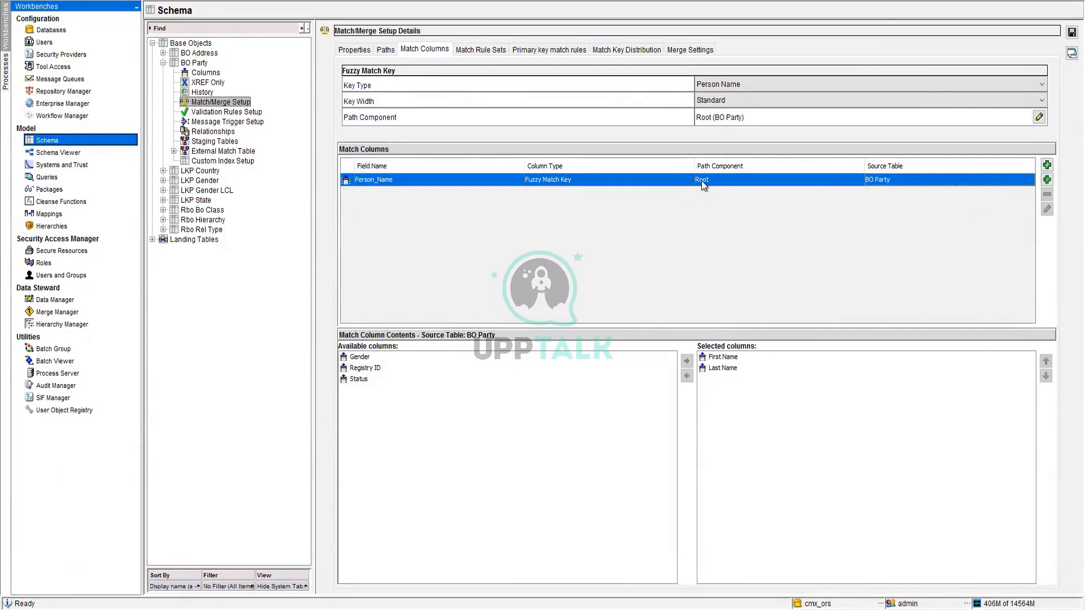
pyautogui.click(813, 83)
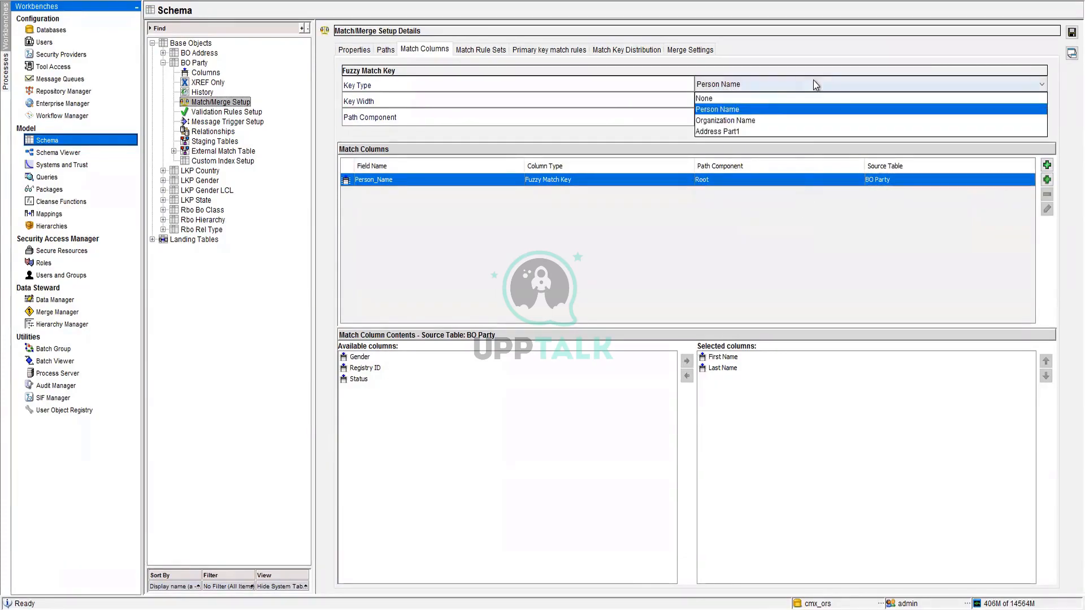
pyautogui.click(758, 96)
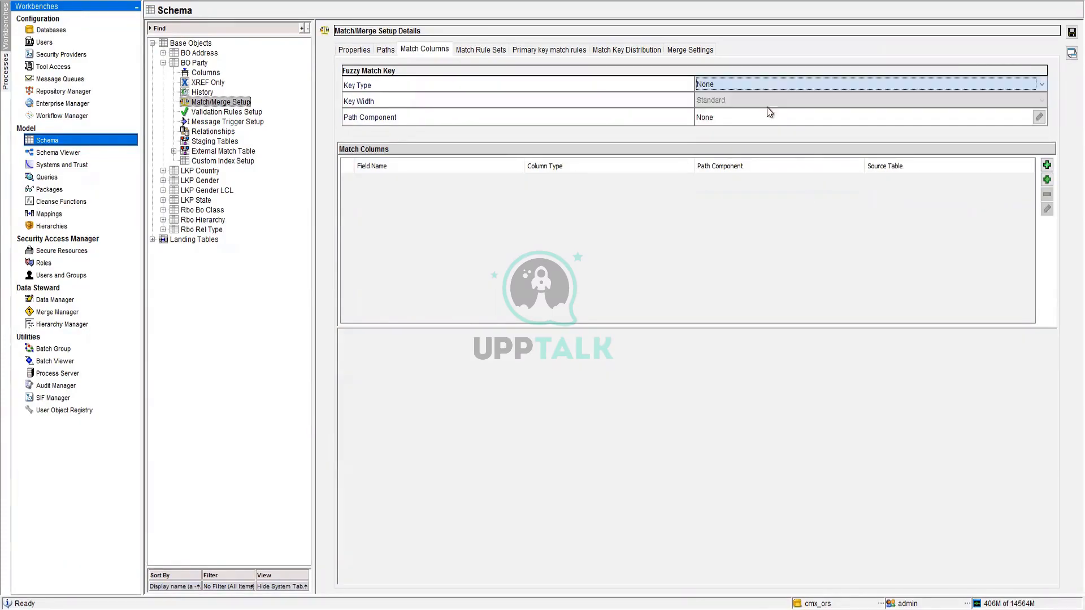
pyautogui.click(355, 50)
pyautogui.click(768, 199)
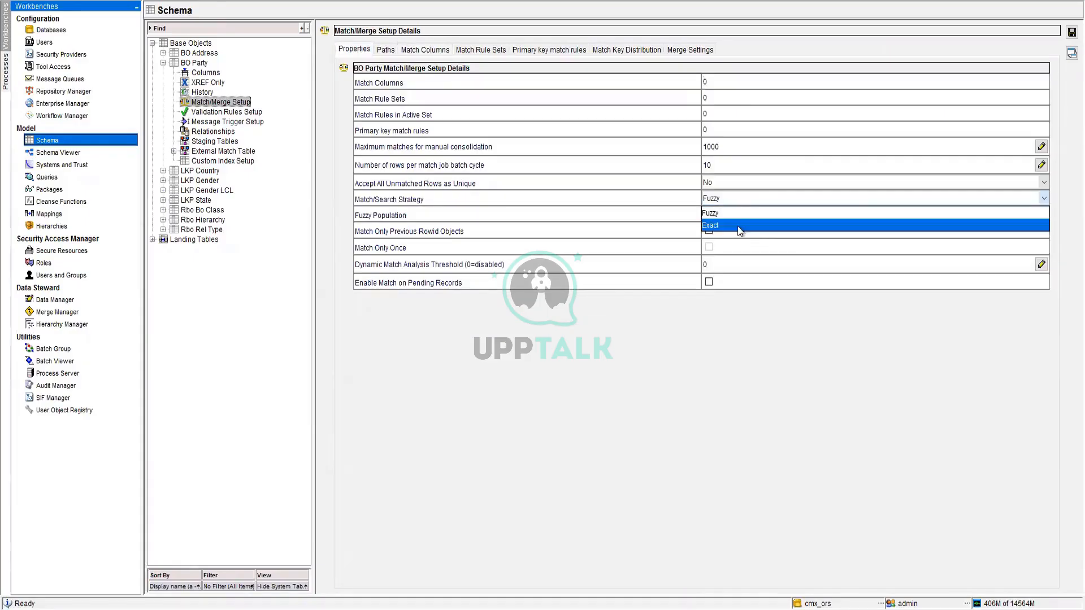
pyautogui.click(742, 225)
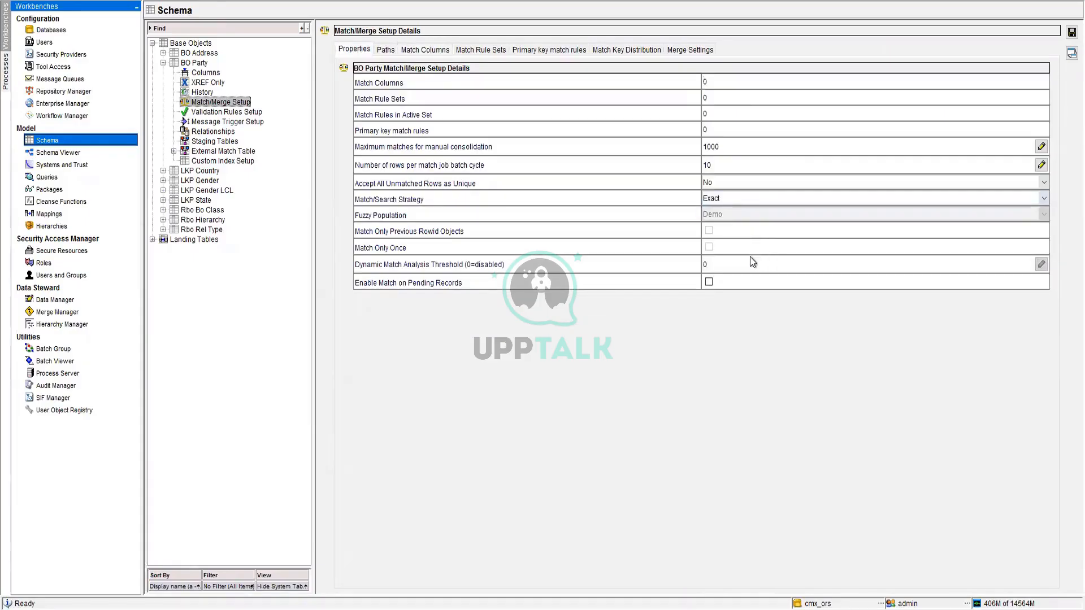
# Check the match columns under the Exact strategy, and set the Match/Search Strategy back to Fuzzy.
pyautogui.click(418, 51)
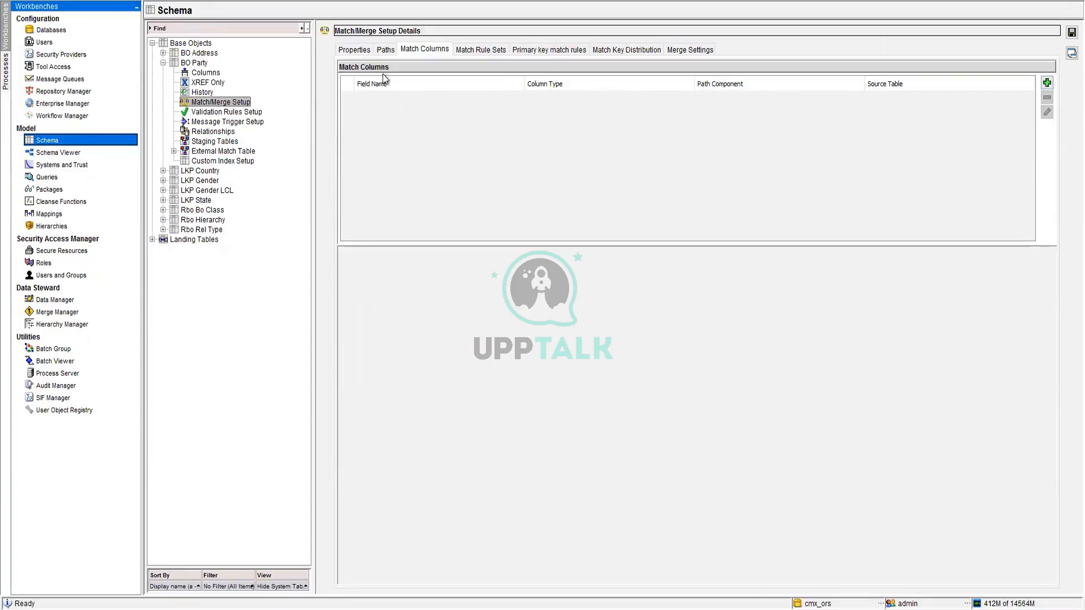
pyautogui.click(354, 50)
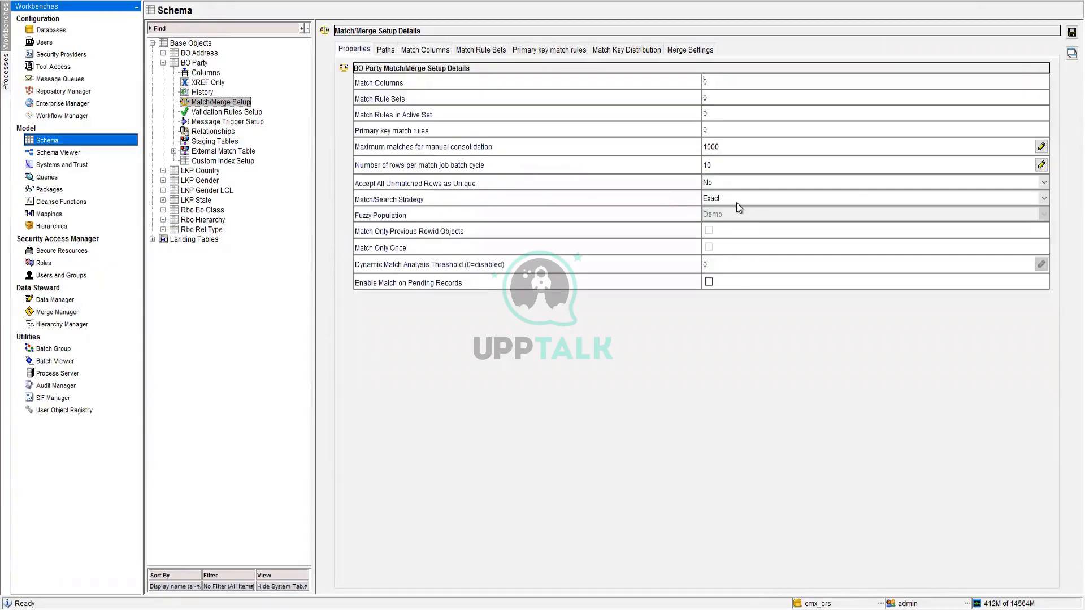
pyautogui.click(734, 213)
pyautogui.click(734, 212)
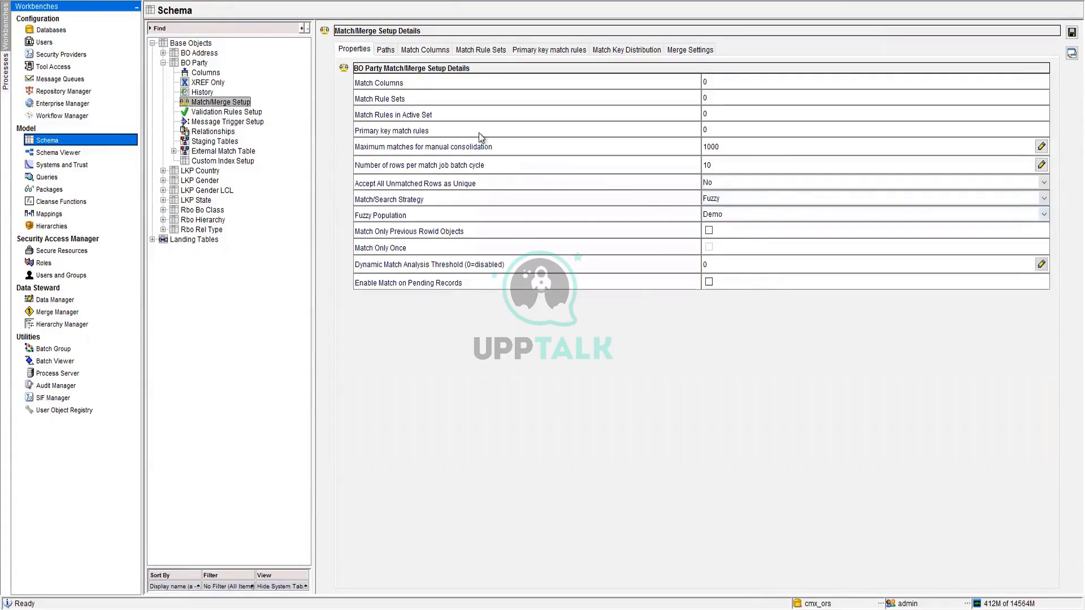
# Set the fuzzy match key type to Person Name and build it from the First Name and Last Name columns.
pyautogui.click(418, 51)
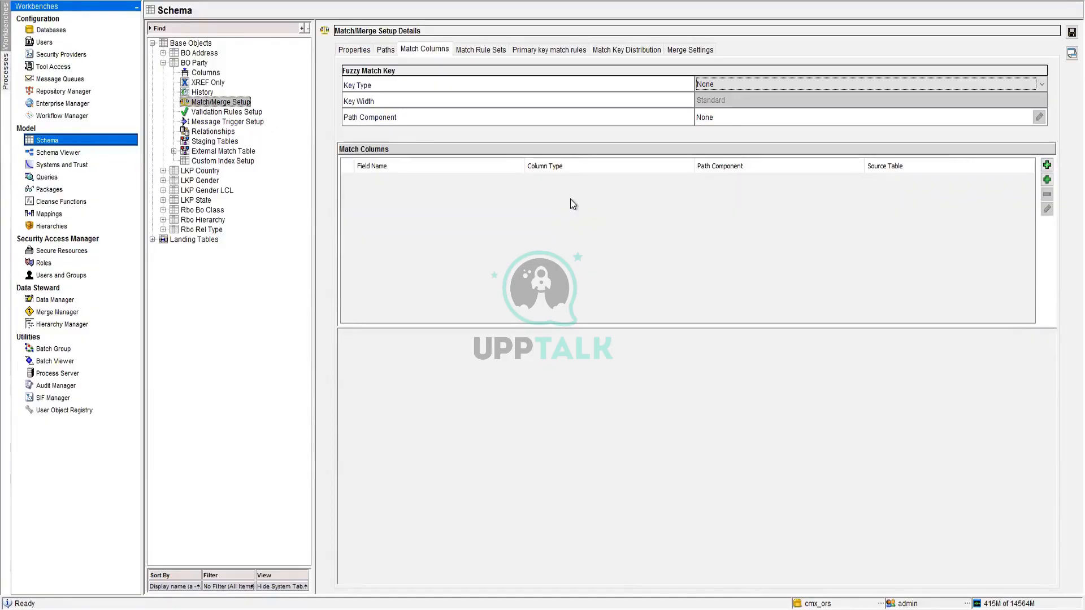
pyautogui.click(744, 86)
pyautogui.click(729, 100)
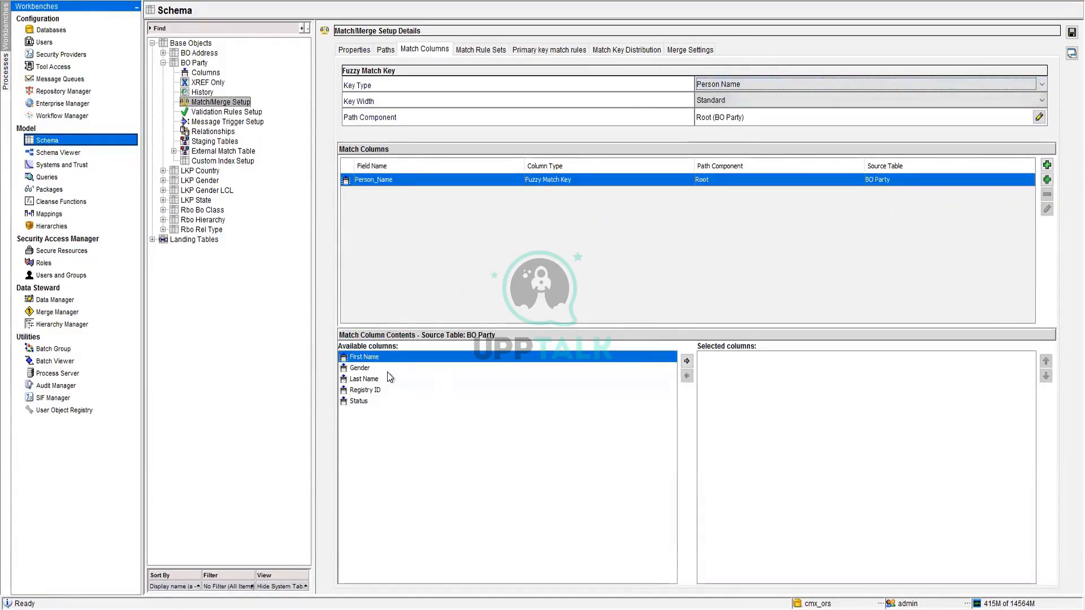
pyautogui.click(687, 362)
pyautogui.click(367, 368)
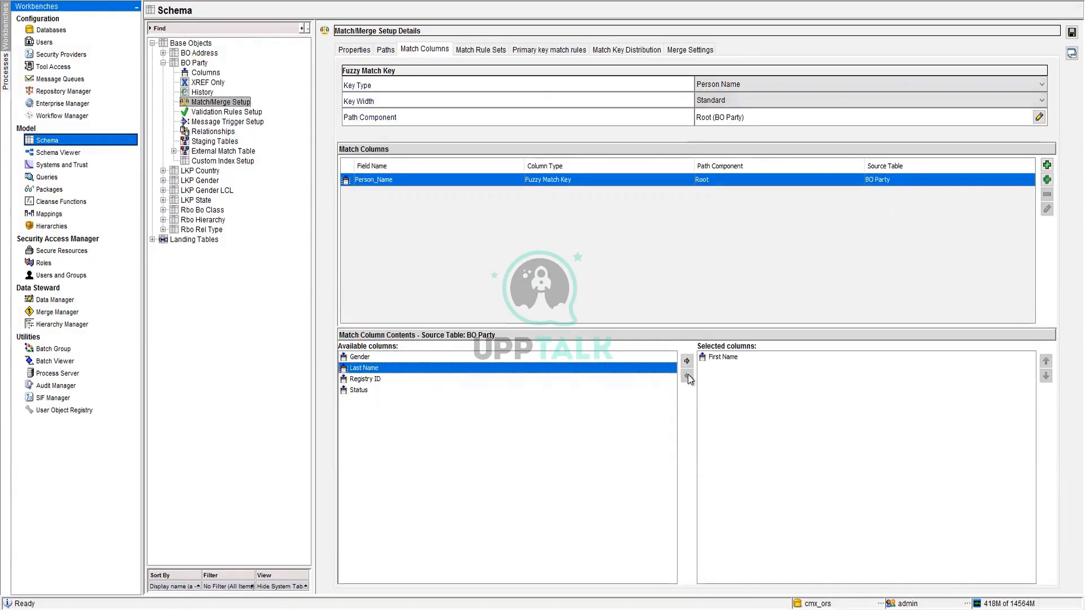
pyautogui.click(688, 361)
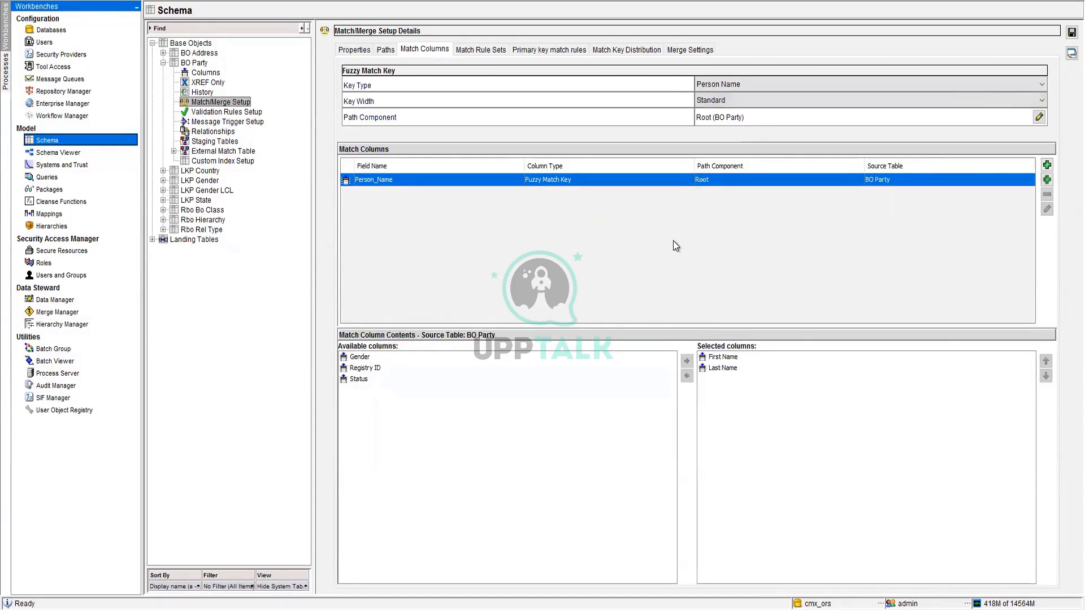
# Add an exact match column named RegistryID on the Root path component, using the Registry ID column.
pyautogui.click(1047, 165)
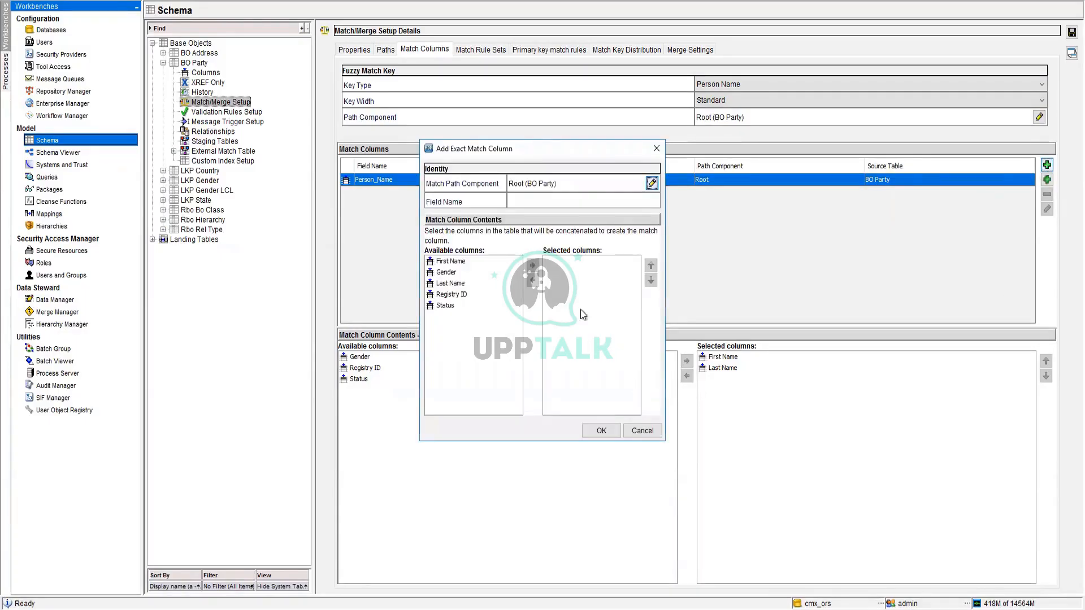
pyautogui.click(450, 294)
pyautogui.click(532, 265)
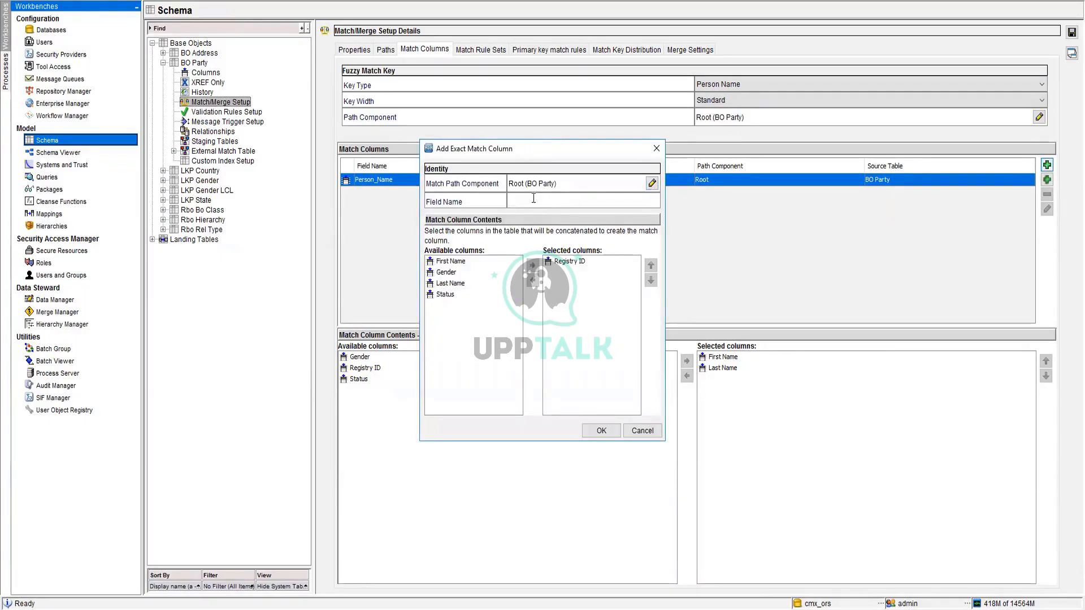
pyautogui.write('RegistryID')
pyautogui.click(601, 430)
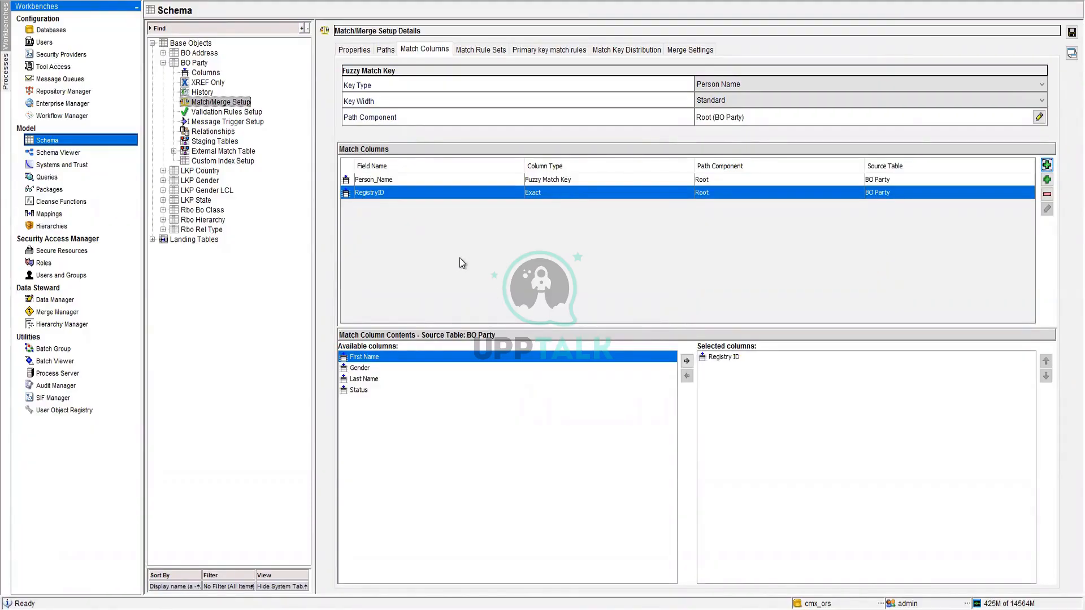
# Add the fuzzy match column Address_Part1 on the Address (BO Address) path component, using Address Line 1 and Address Line 2.
pyautogui.click(1047, 180)
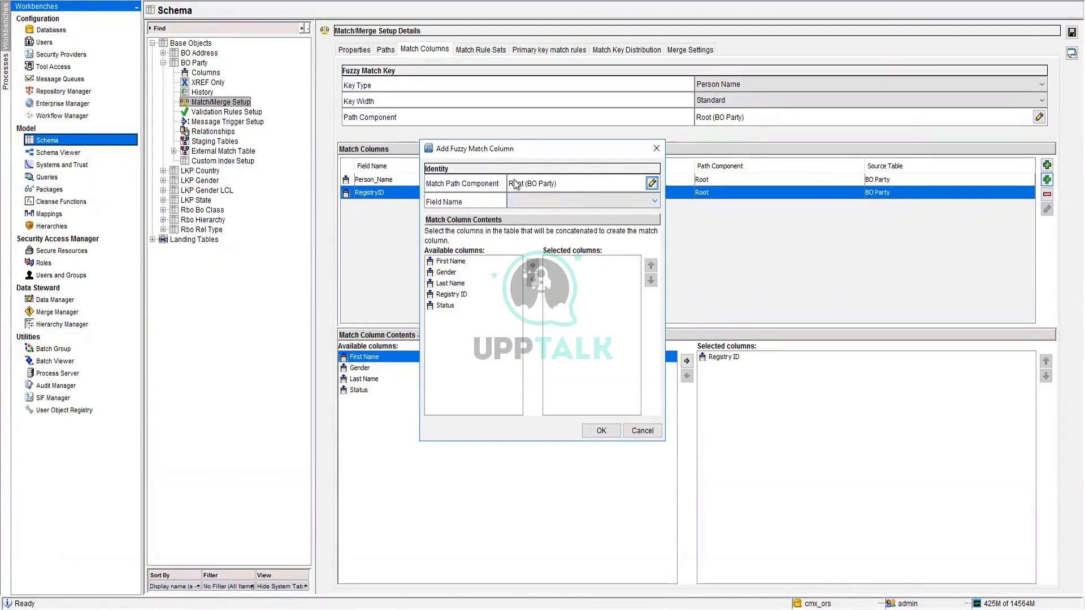
pyautogui.click(652, 183)
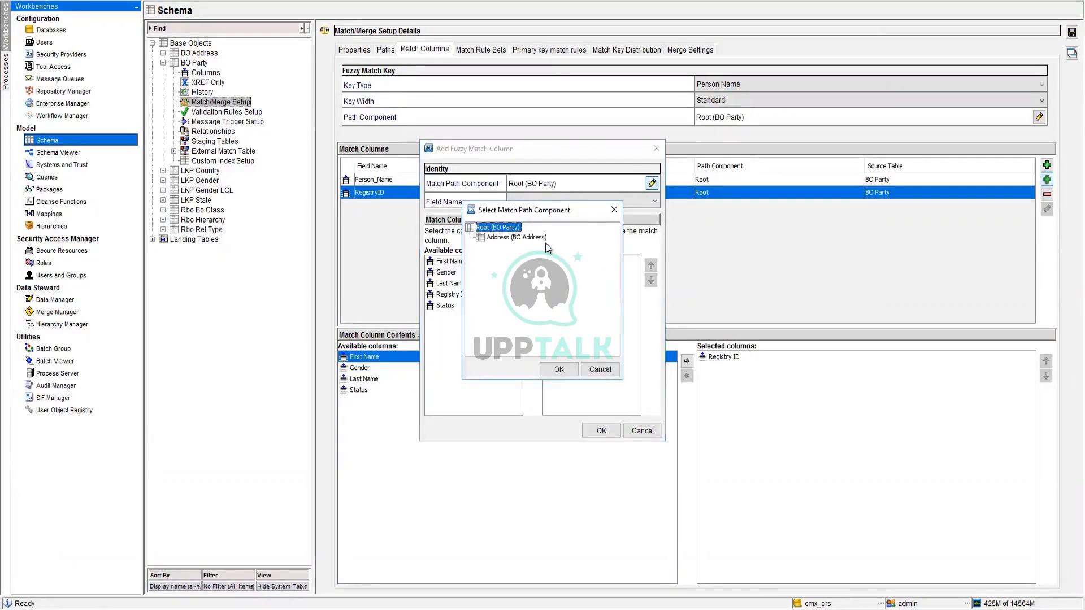
pyautogui.click(522, 237)
pyautogui.click(565, 370)
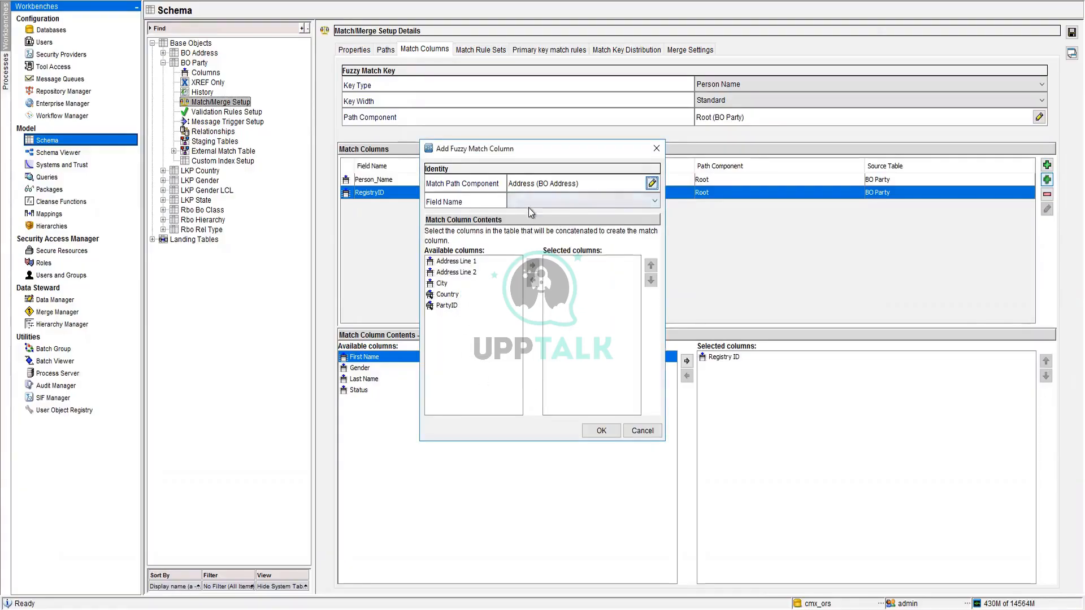
pyautogui.click(573, 211)
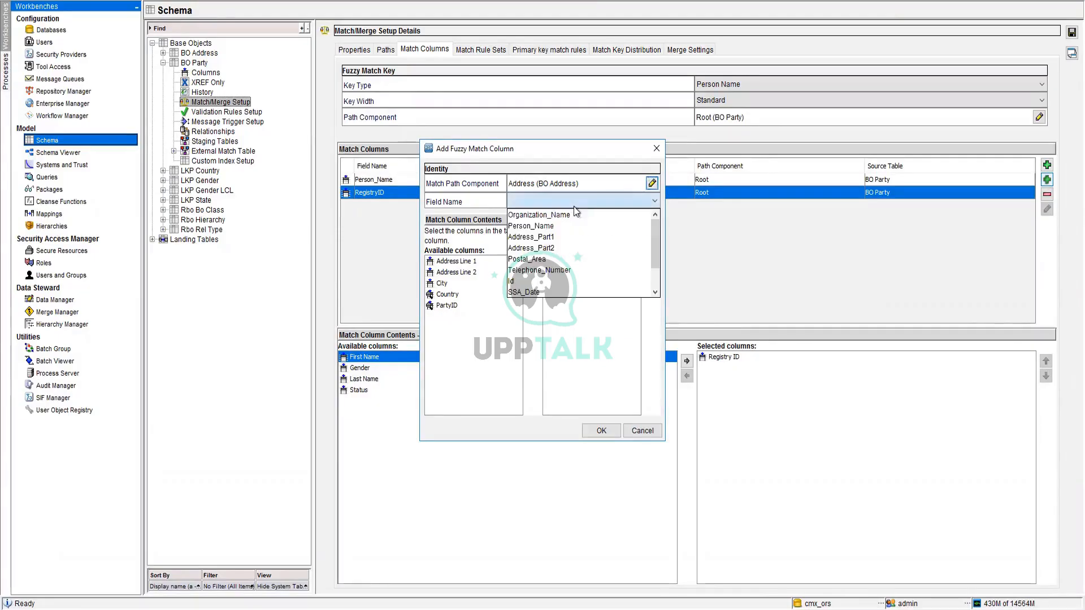
pyautogui.click(562, 239)
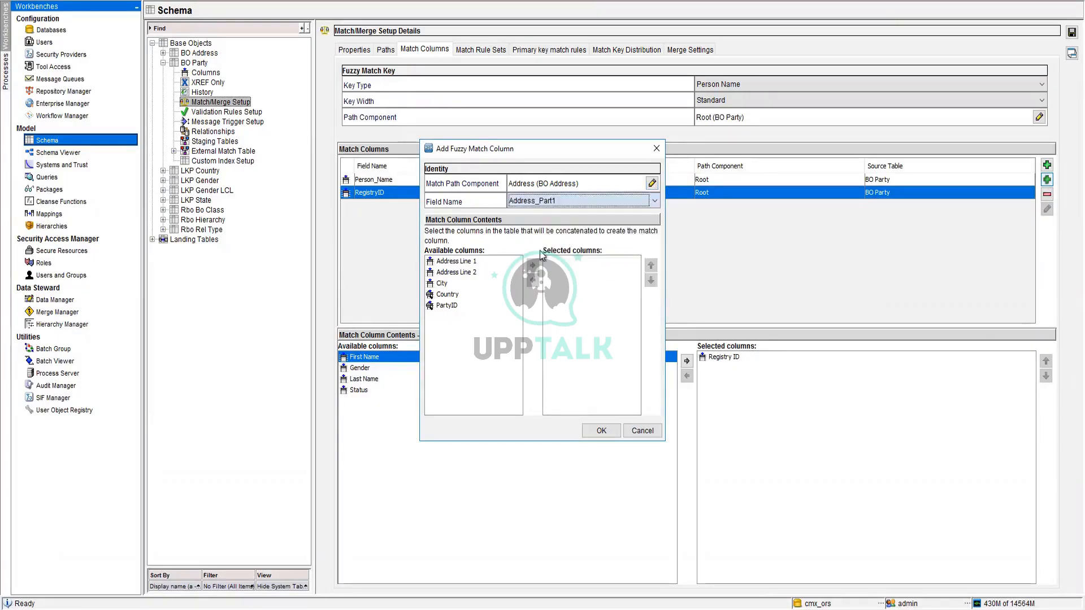
pyautogui.click(469, 263)
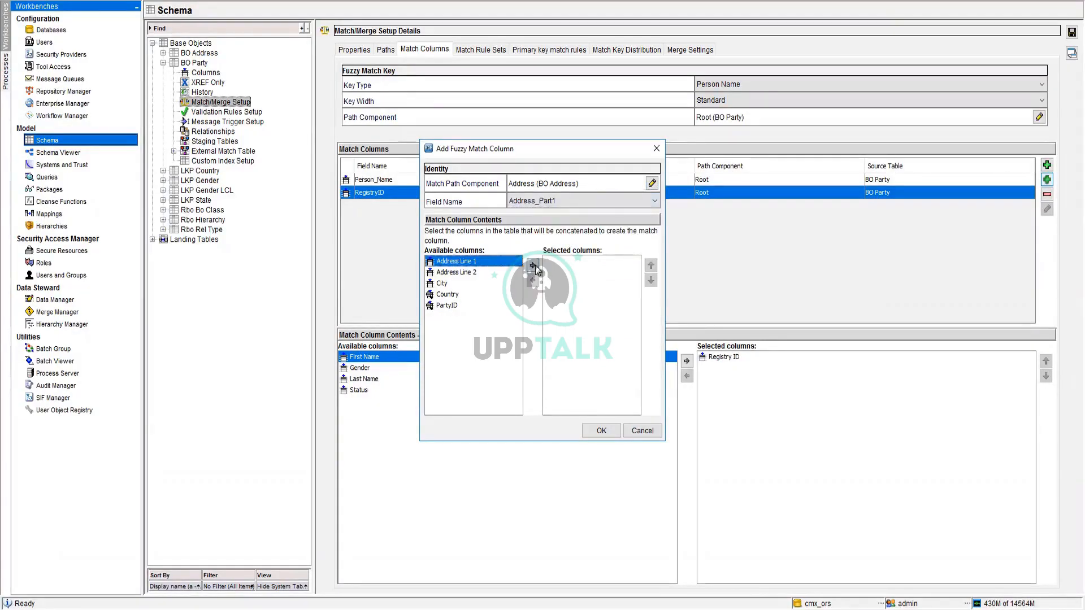
pyautogui.click(533, 265)
pyautogui.click(470, 262)
pyautogui.click(532, 265)
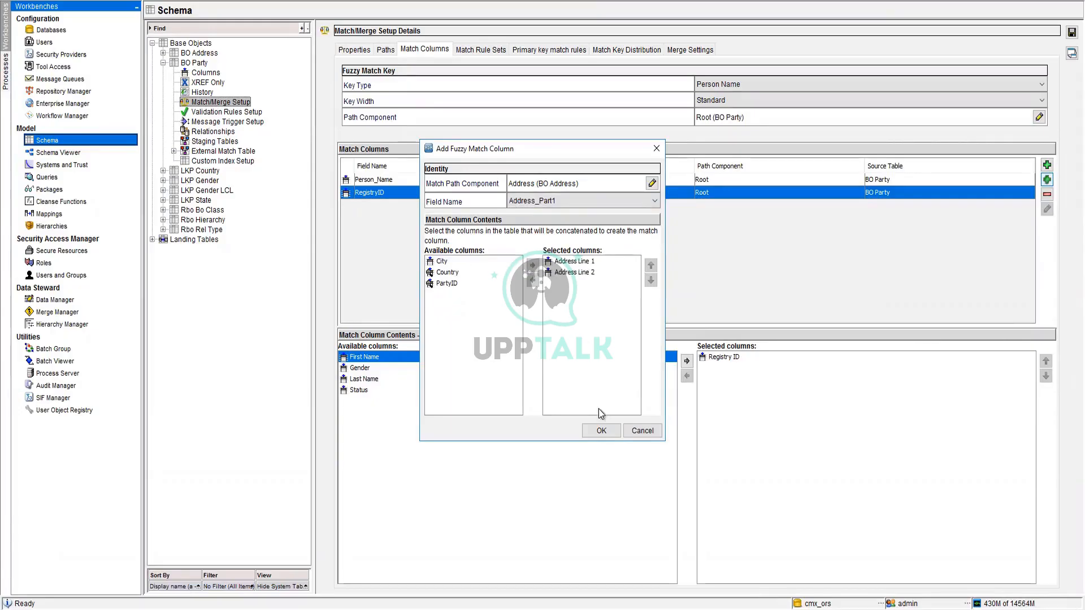
pyautogui.click(602, 431)
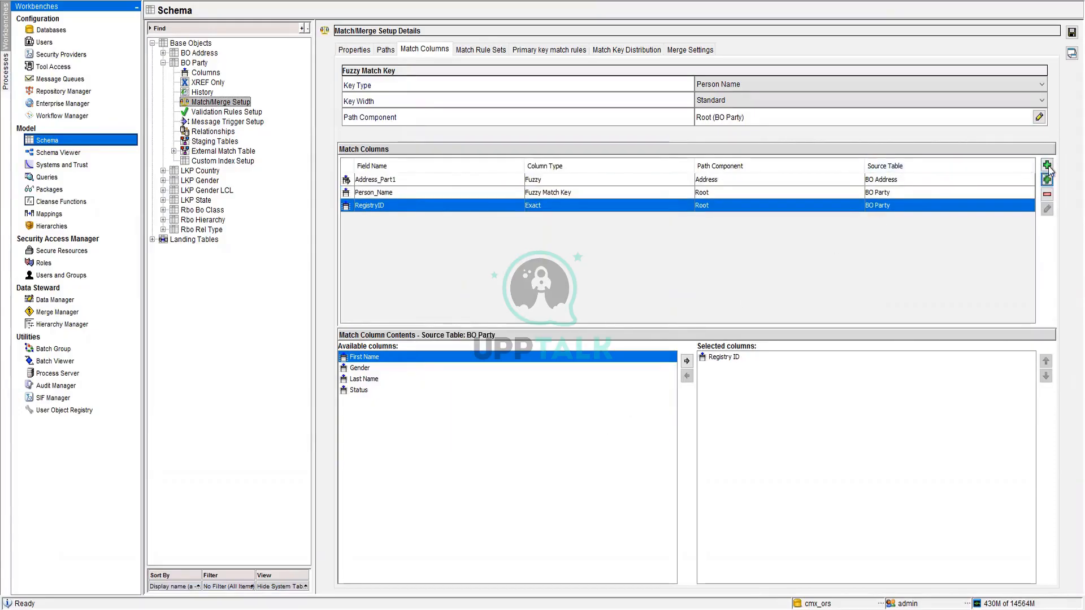
# Add the fuzzy match column Address_Part2 on the Address (BO Address) path component, using the City and Country columns.
pyautogui.click(1047, 180)
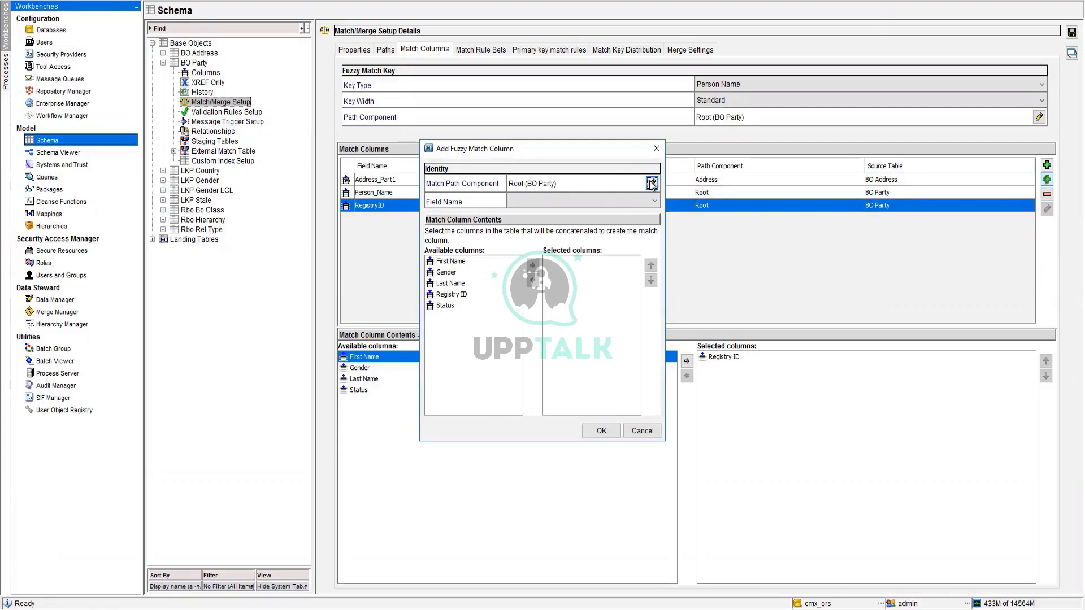
pyautogui.click(653, 183)
pyautogui.click(536, 240)
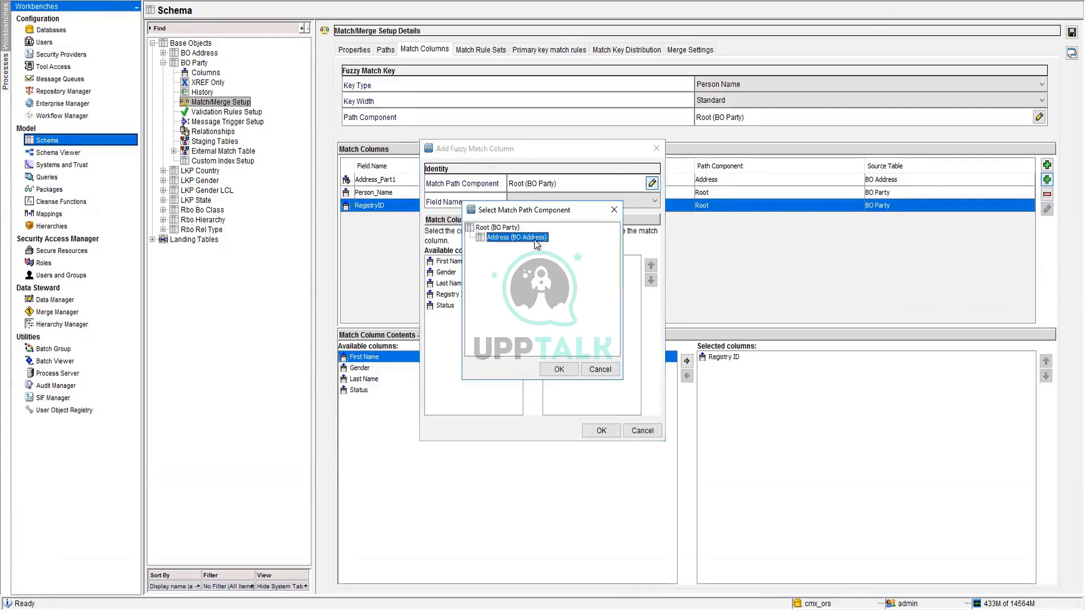
pyautogui.click(559, 369)
pyautogui.click(587, 202)
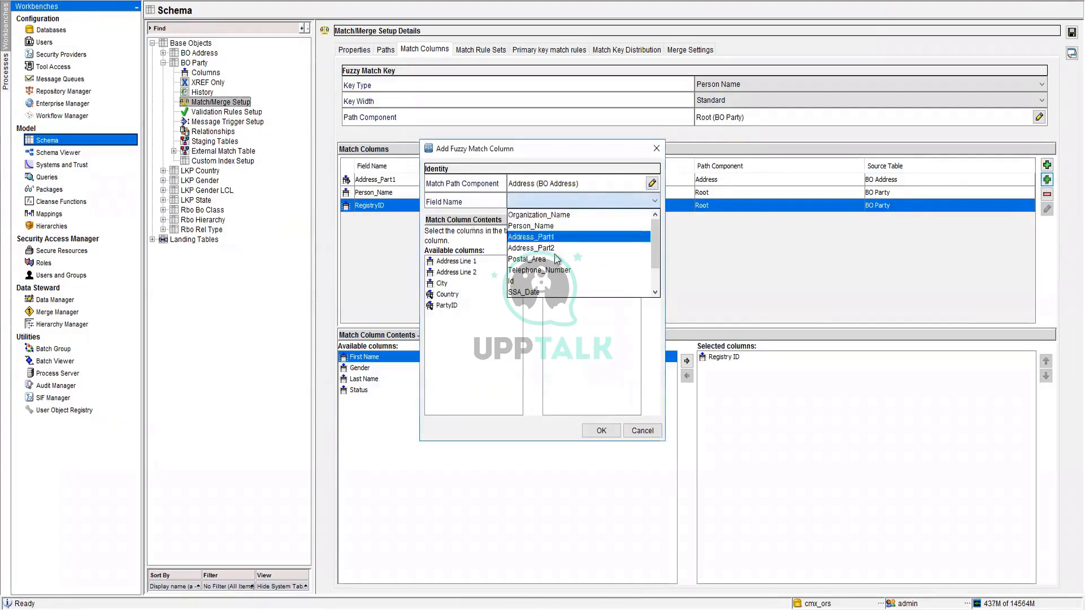
pyautogui.scroll(-1, 569, 267)
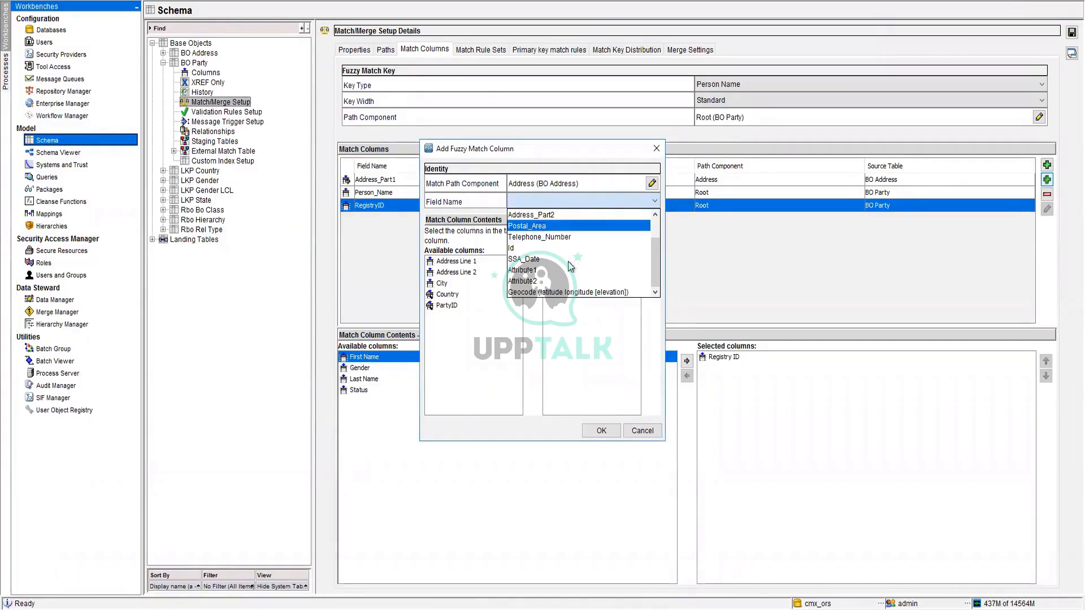
pyautogui.scroll(1, 567, 274)
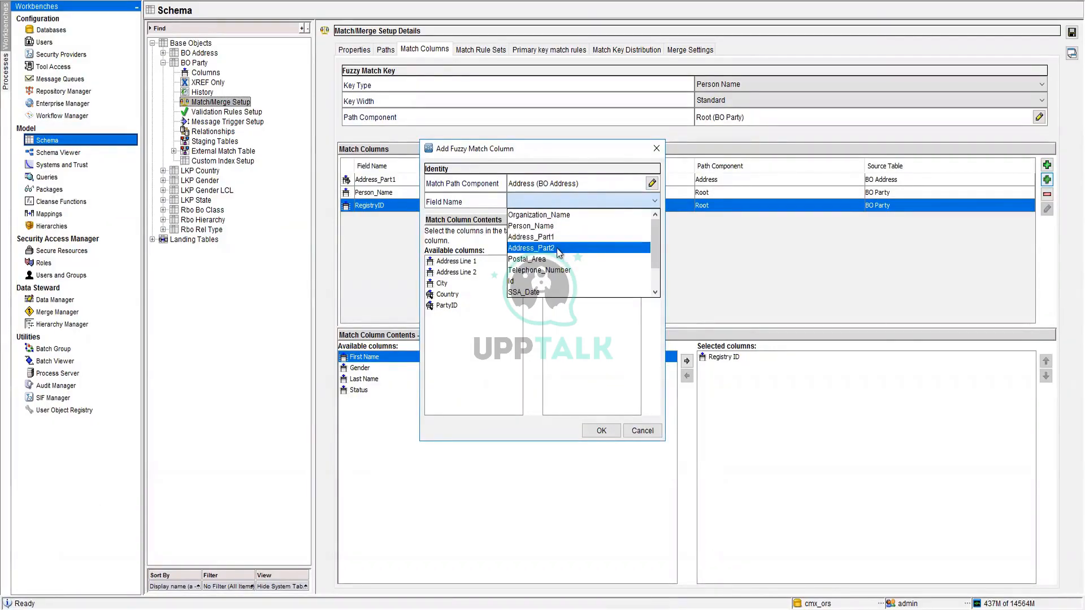
pyautogui.click(558, 252)
pyautogui.click(442, 283)
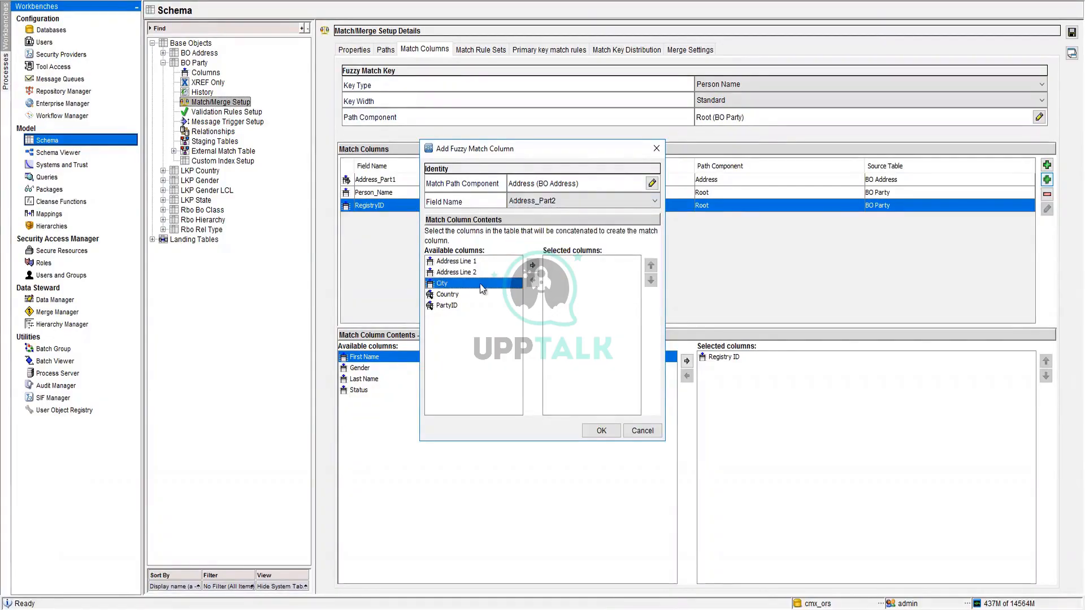
pyautogui.click(532, 265)
pyautogui.click(446, 283)
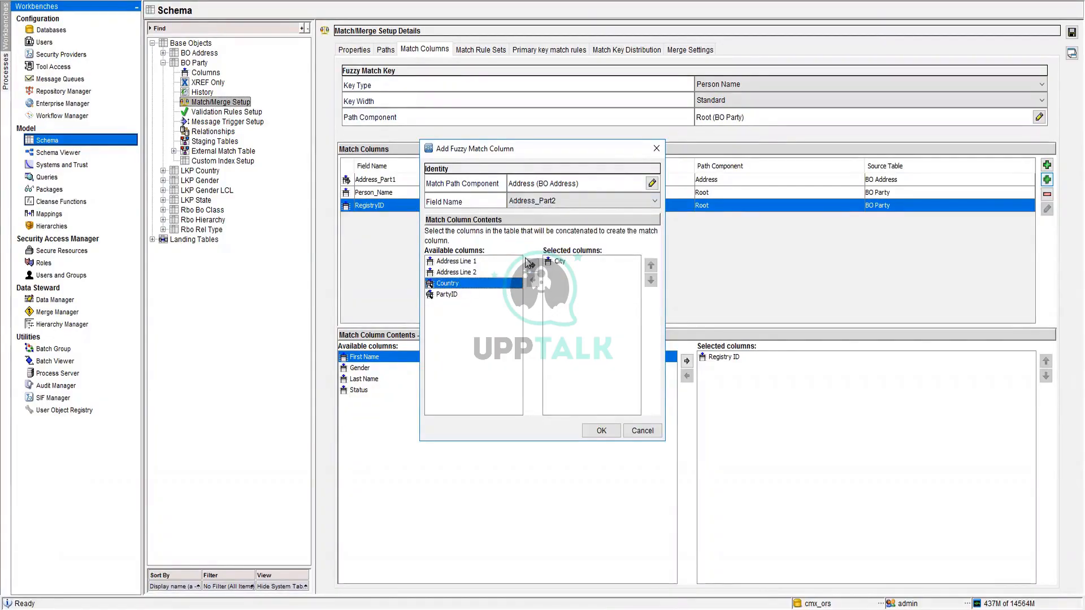
pyautogui.click(533, 265)
pyautogui.click(602, 430)
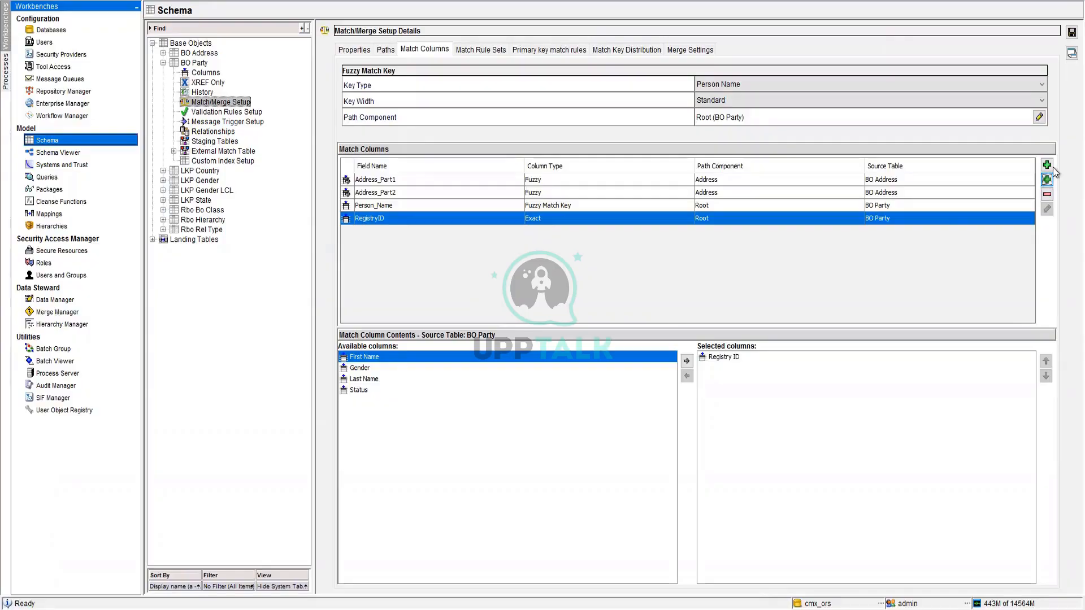
# Delete the fuzzy match columns Address_Part1 and Address_Part2 from the match columns.
pyautogui.click(619, 178)
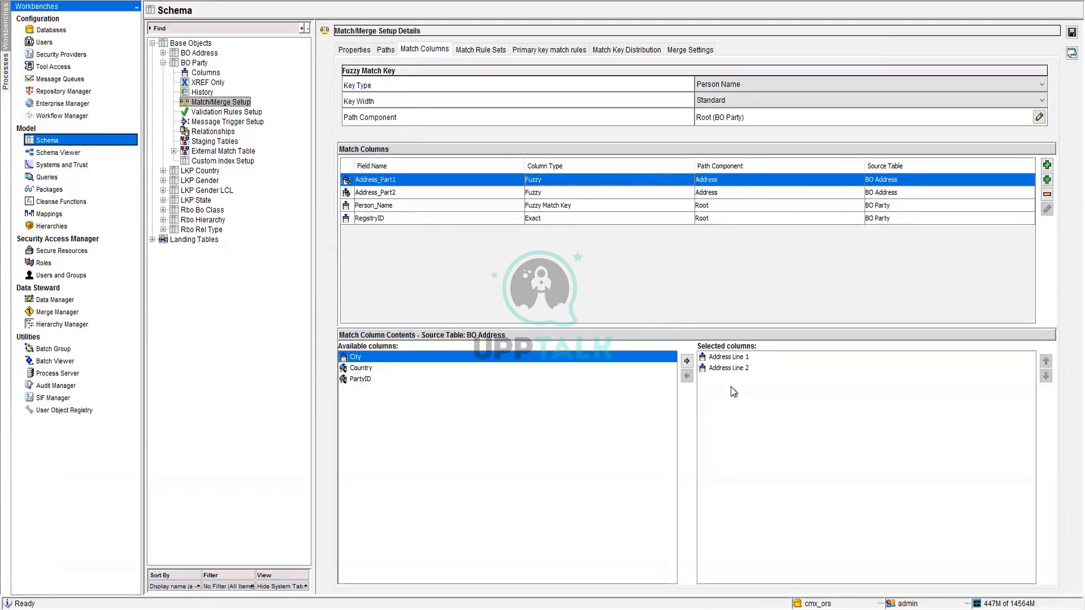
pyautogui.click(1047, 194)
pyautogui.click(700, 346)
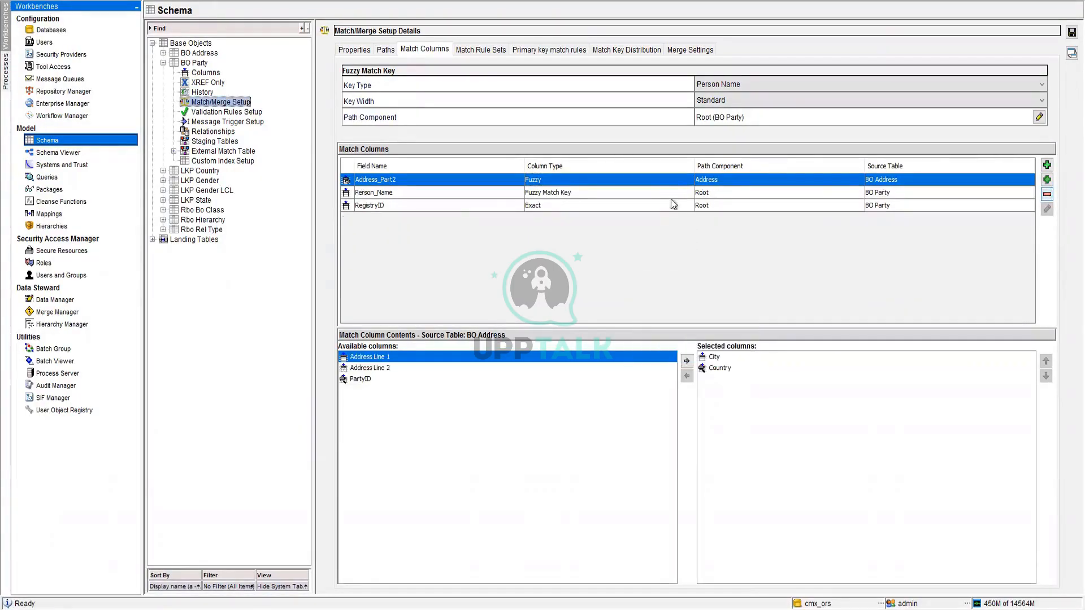
pyautogui.click(1047, 198)
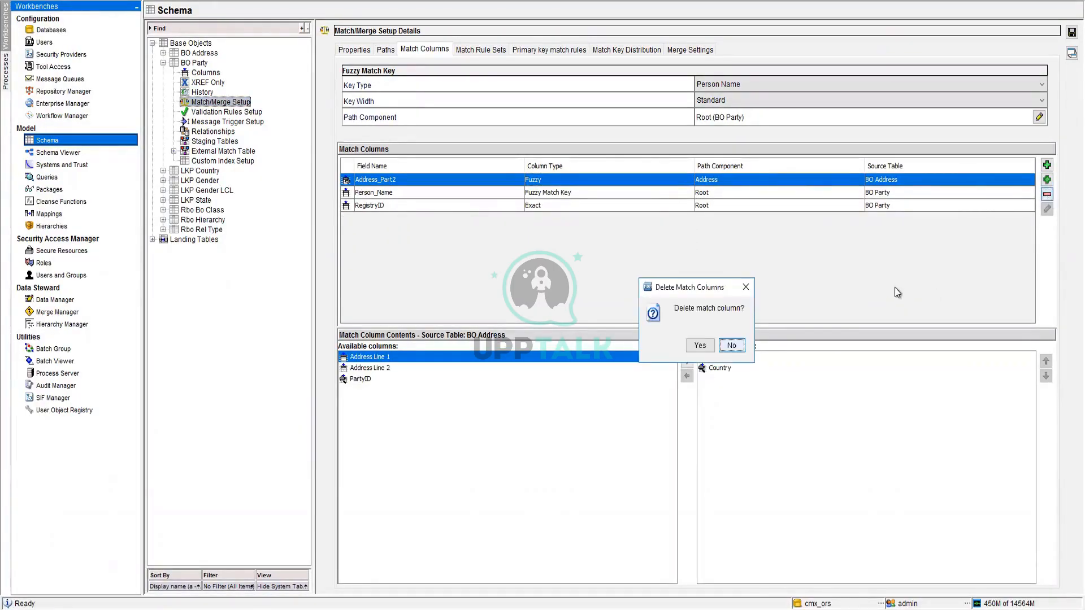
pyautogui.click(701, 345)
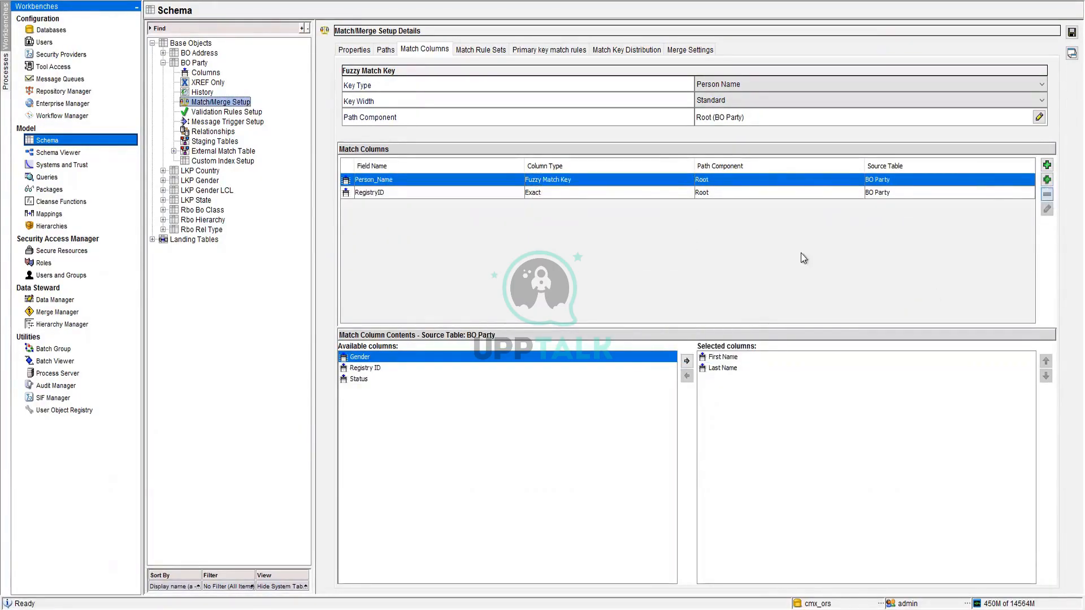
# Try to add fuzzy match column Address_Part1 on the Address (BO Address) path component, using Address Line 1, Address Line 2, City and Country.
pyautogui.click(1047, 179)
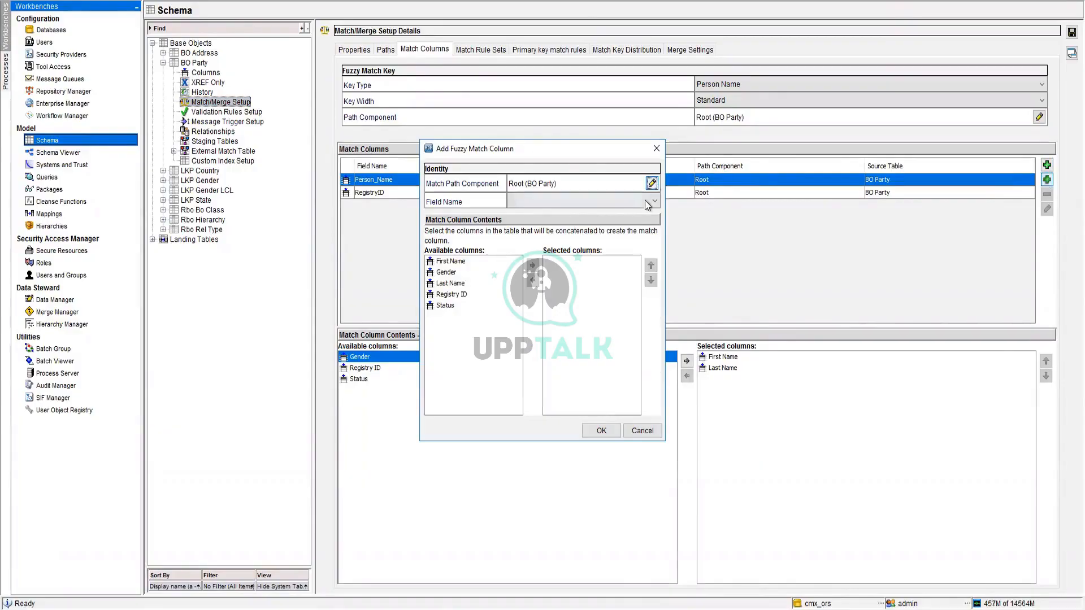
pyautogui.click(622, 201)
pyautogui.click(588, 238)
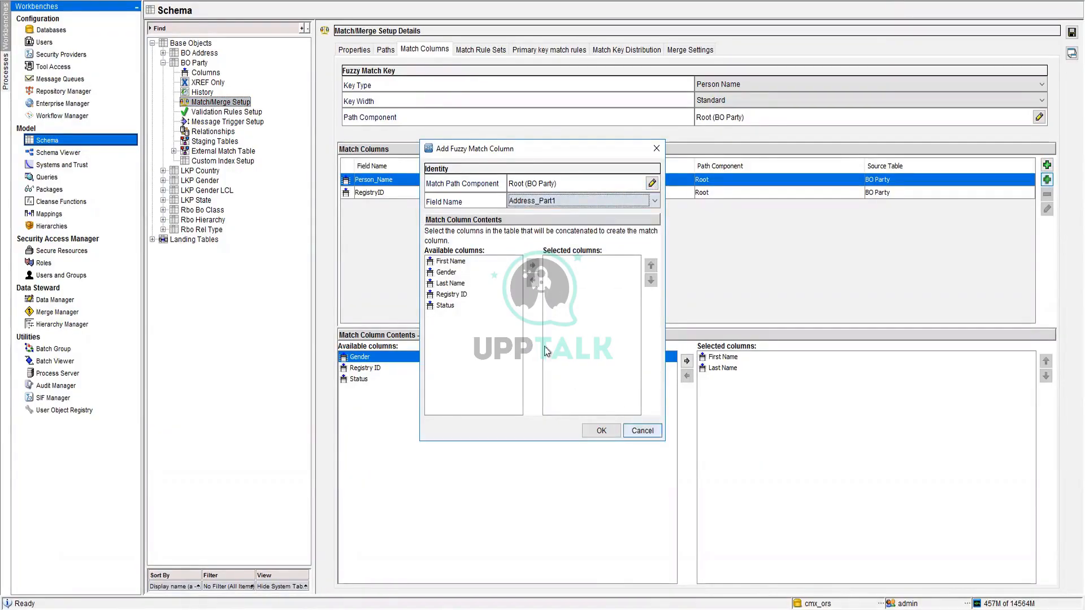
pyautogui.click(447, 262)
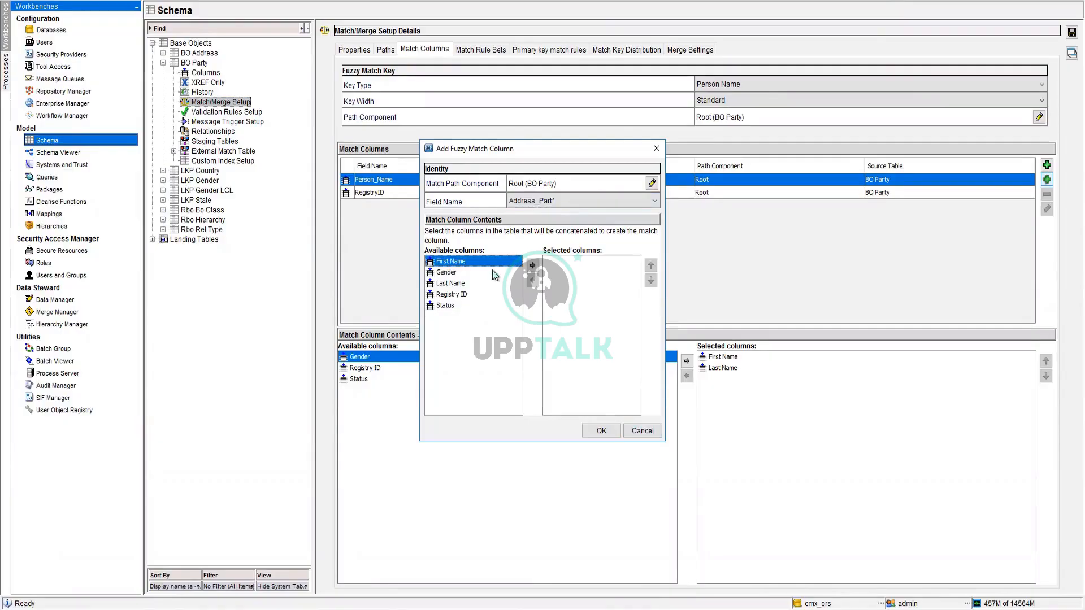
pyautogui.click(652, 184)
pyautogui.click(518, 239)
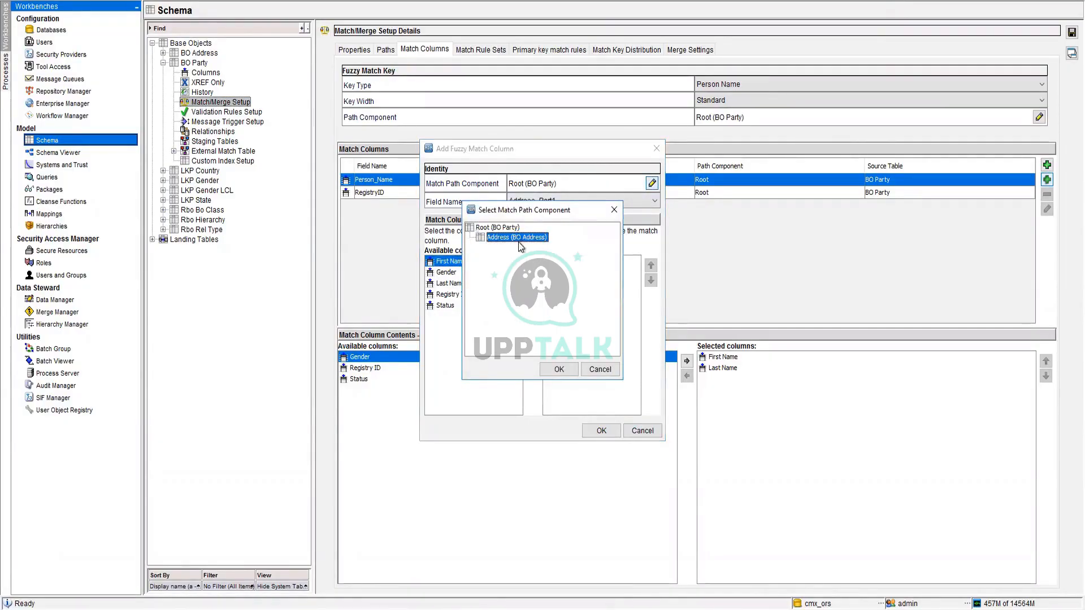
pyautogui.click(559, 369)
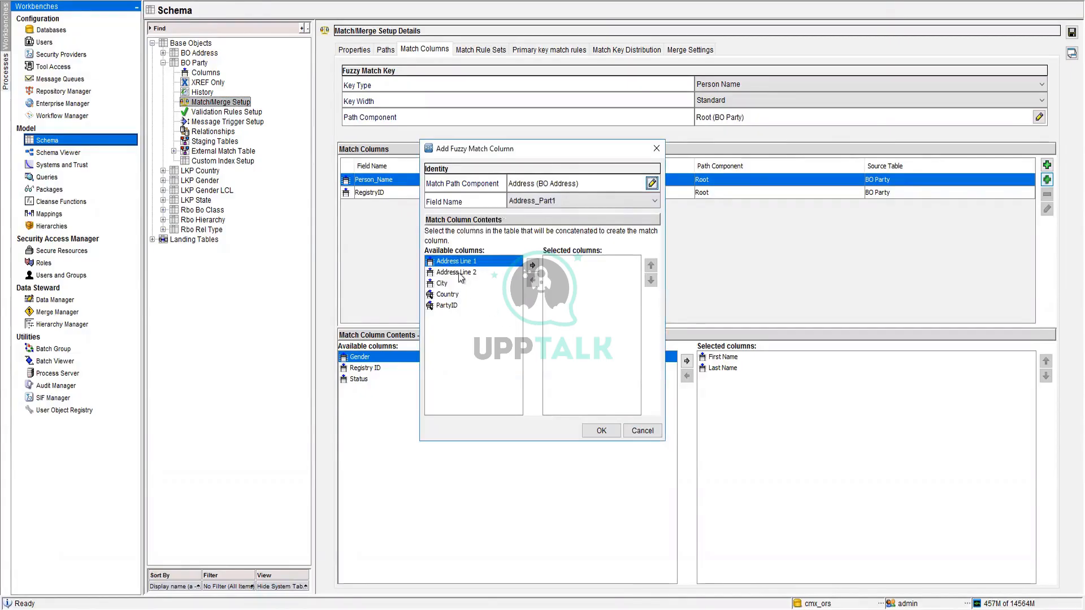
pyautogui.click(532, 266)
pyautogui.click(477, 262)
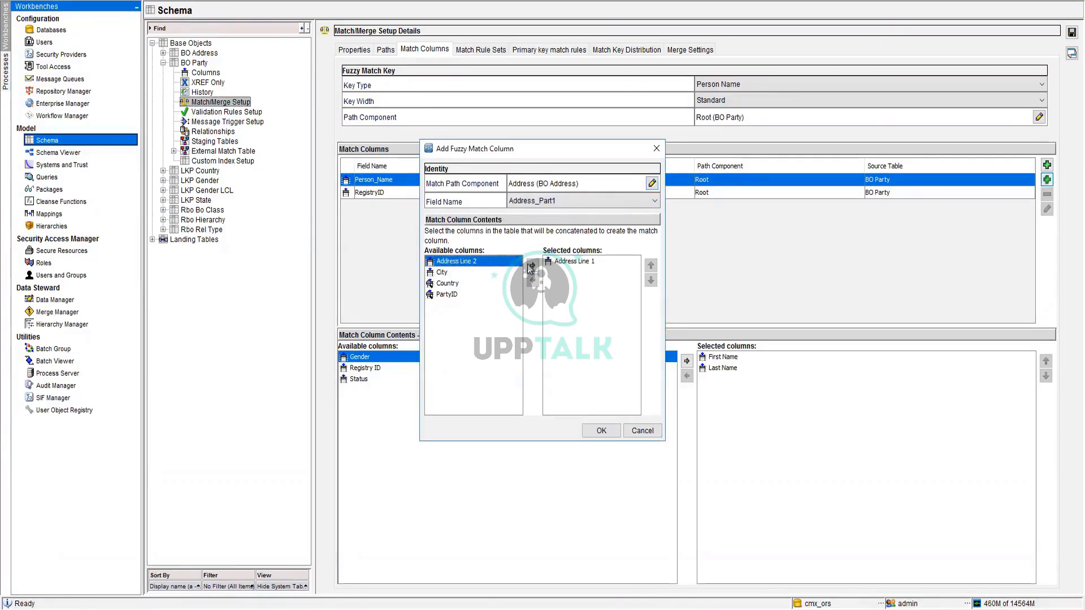
pyautogui.click(531, 265)
pyautogui.click(467, 262)
pyautogui.click(532, 265)
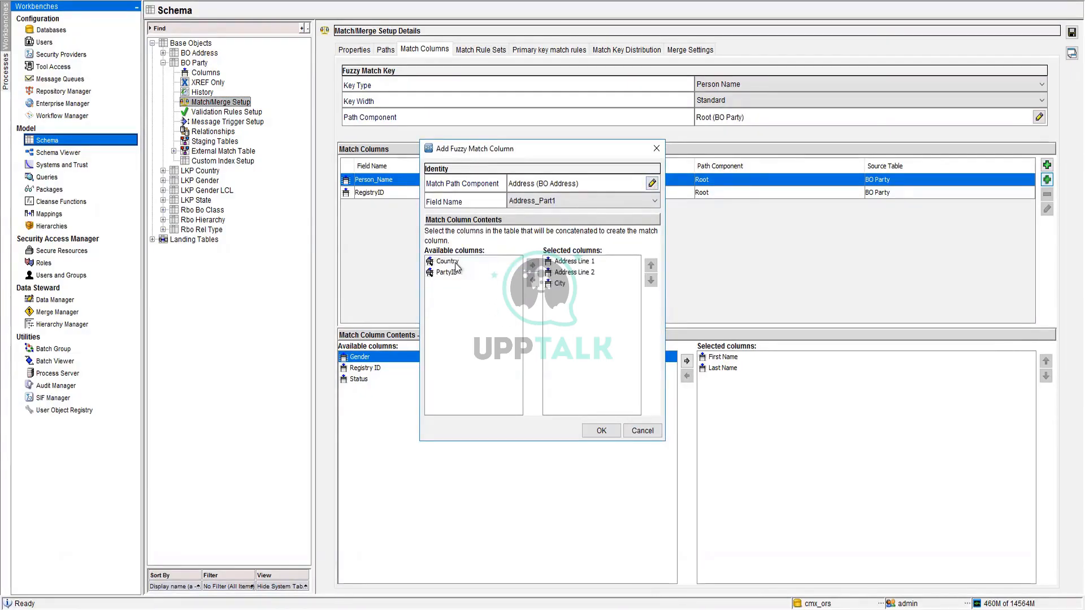
pyautogui.click(532, 265)
pyautogui.click(600, 433)
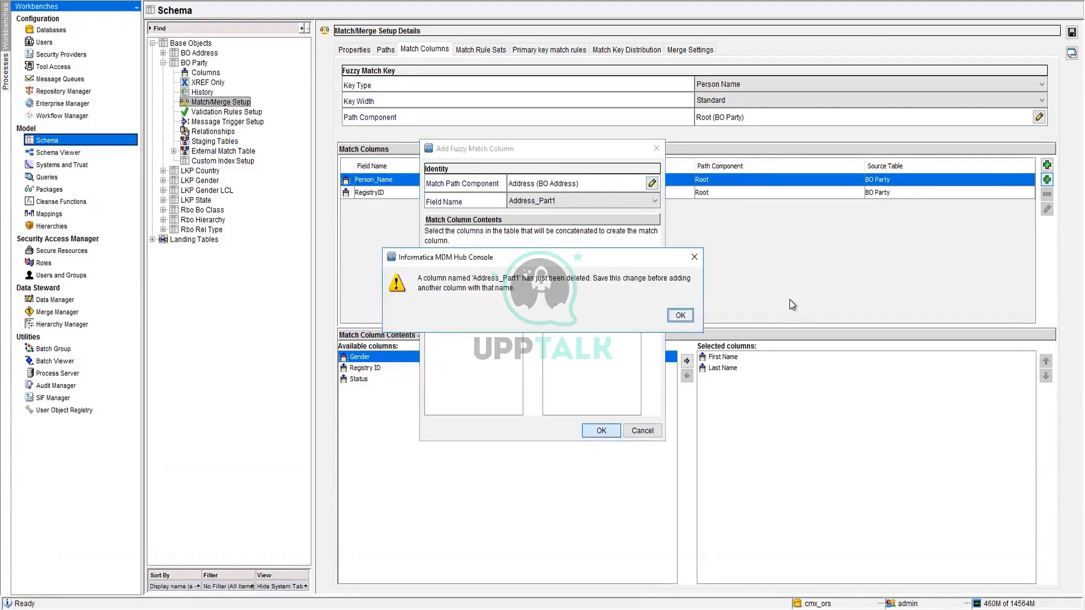
pyautogui.click(681, 316)
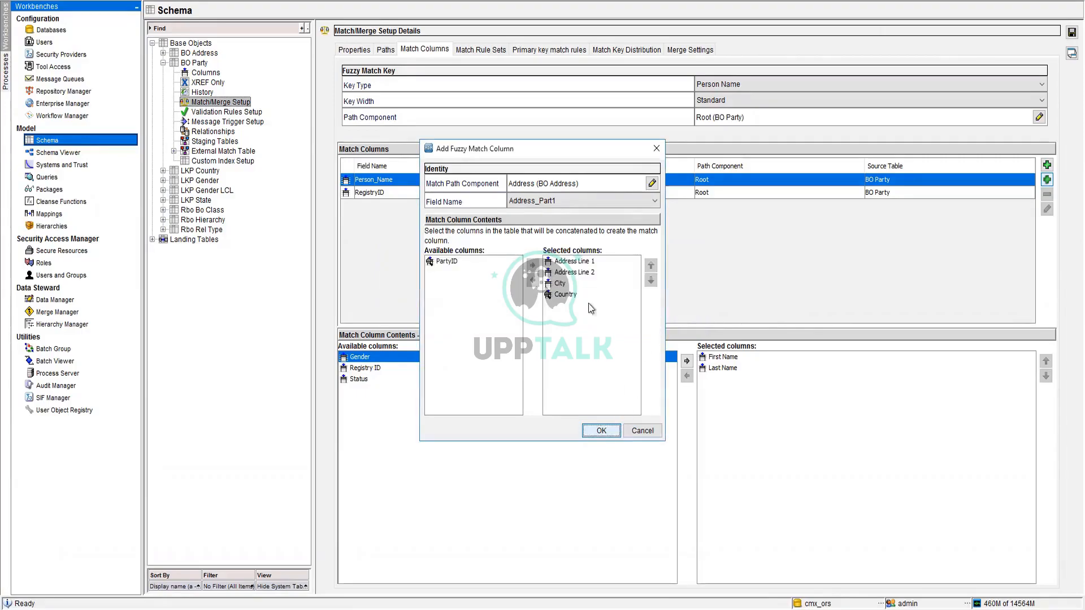
pyautogui.click(602, 430)
pyautogui.click(681, 315)
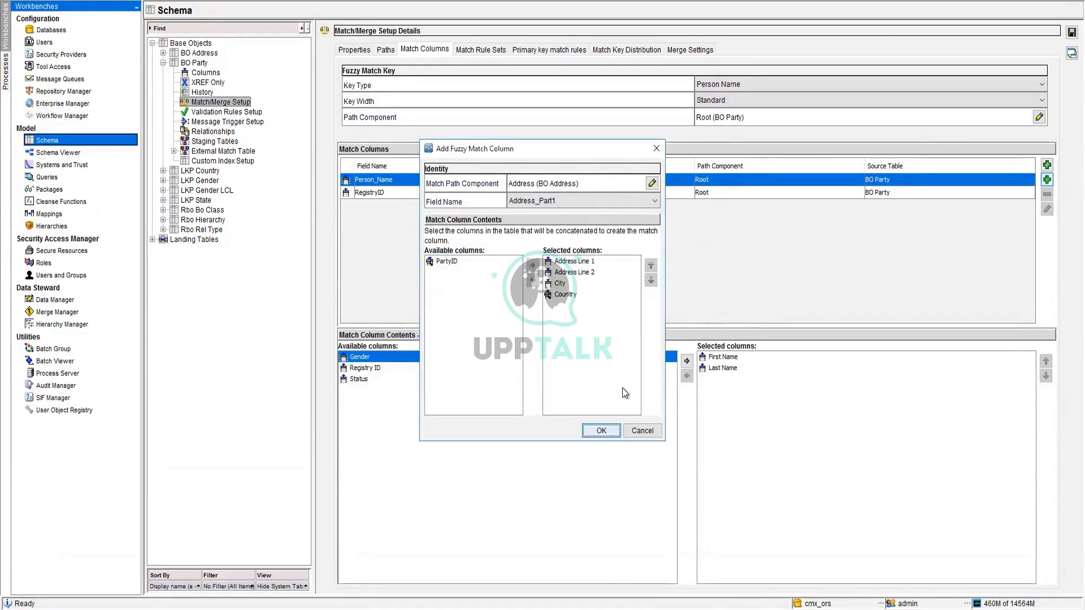
pyautogui.click(643, 430)
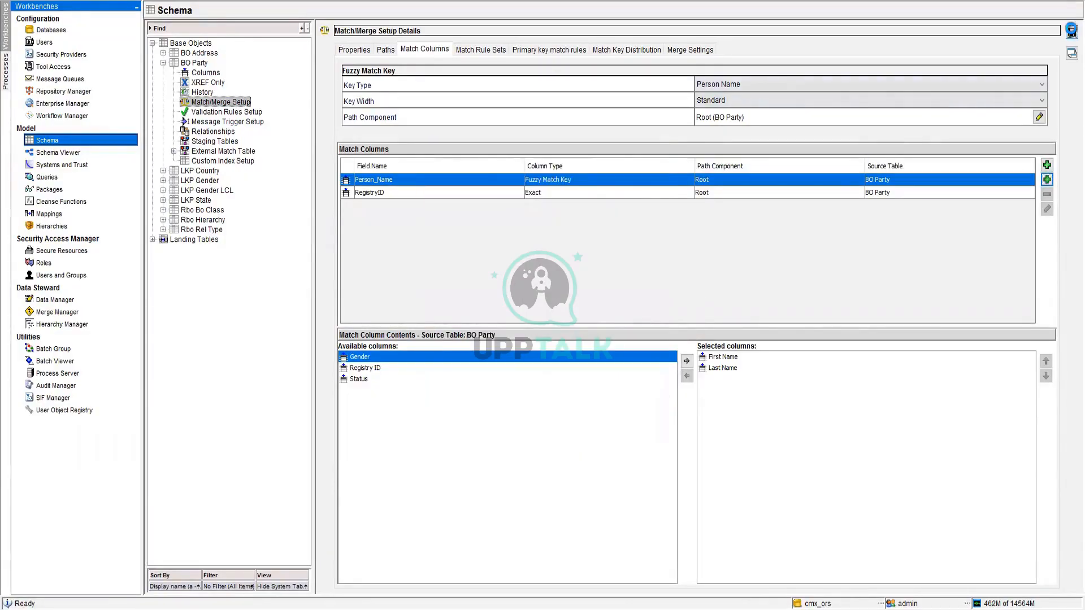
# Save the deletion of the two address match columns, agreeing to save without fuzzy rules.
pyautogui.click(1072, 32)
pyautogui.click(690, 338)
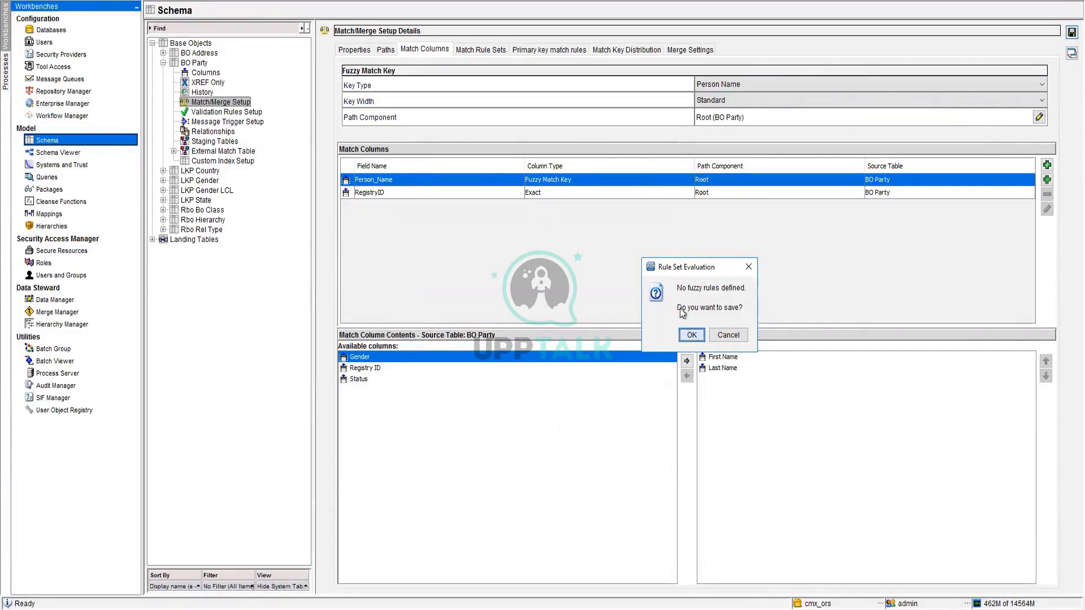
pyautogui.click(699, 336)
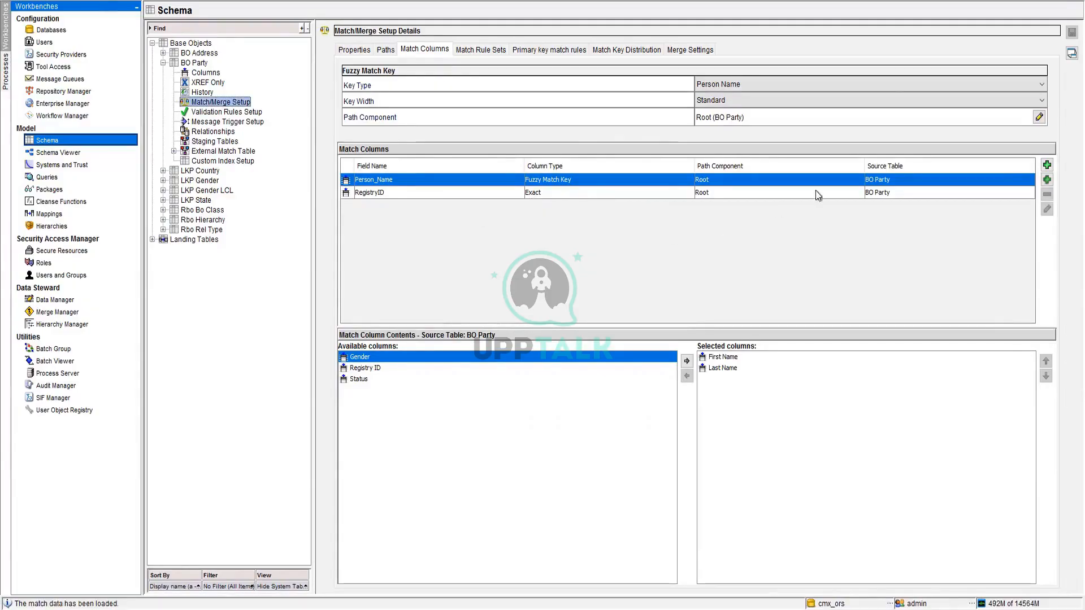
pyautogui.click(1047, 179)
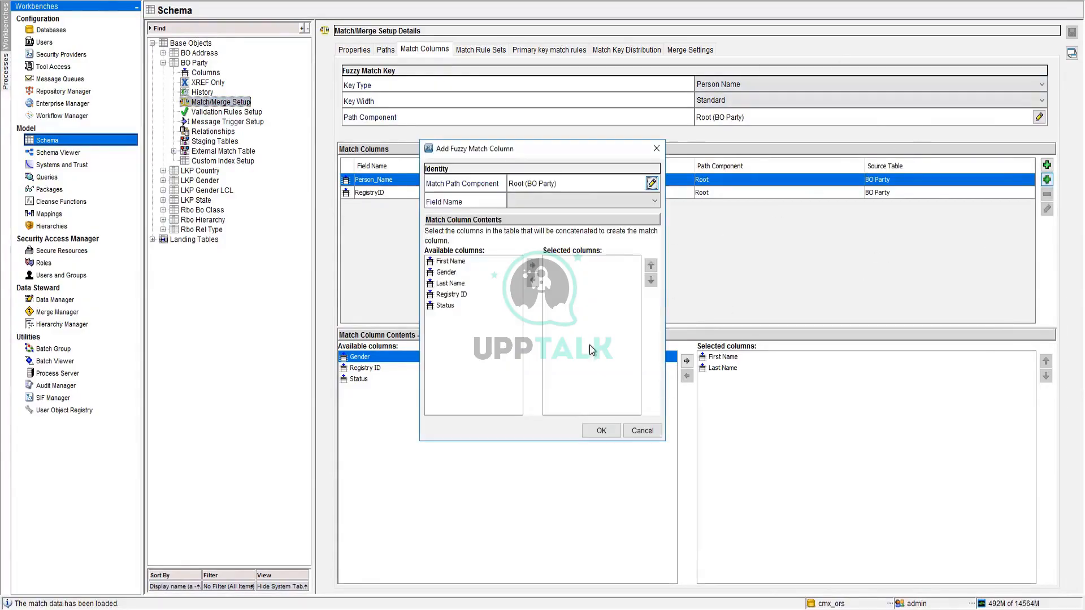
pyautogui.click(653, 183)
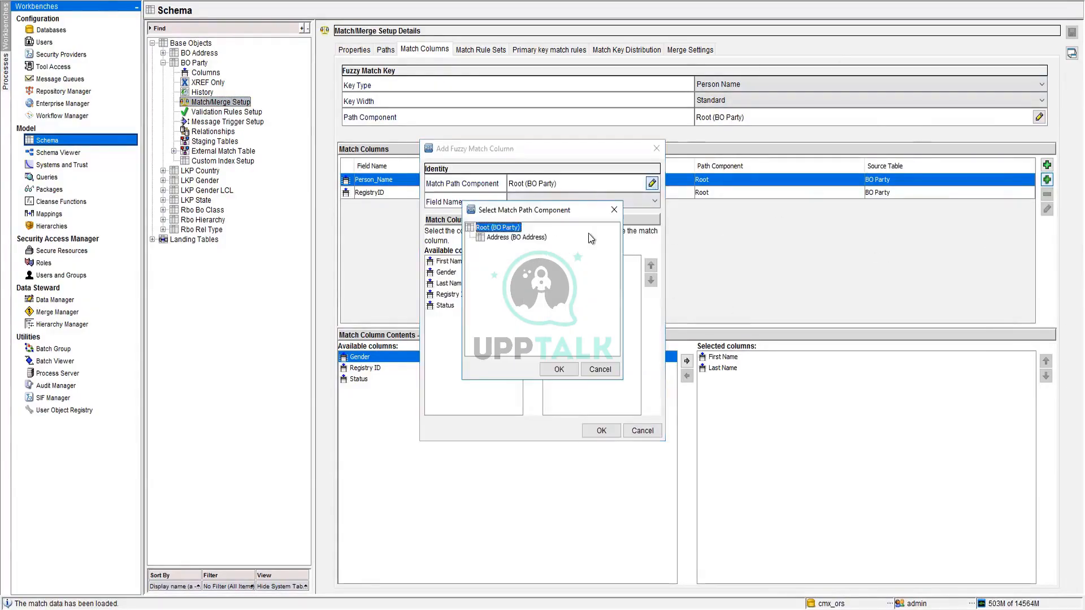
pyautogui.click(533, 237)
pyautogui.click(559, 369)
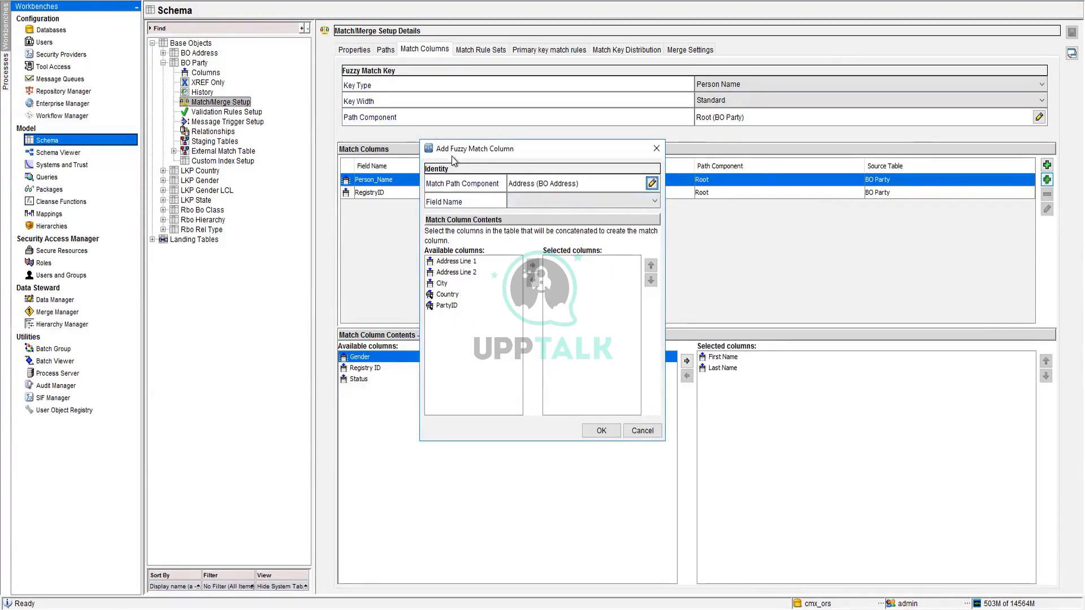
pyautogui.click(642, 431)
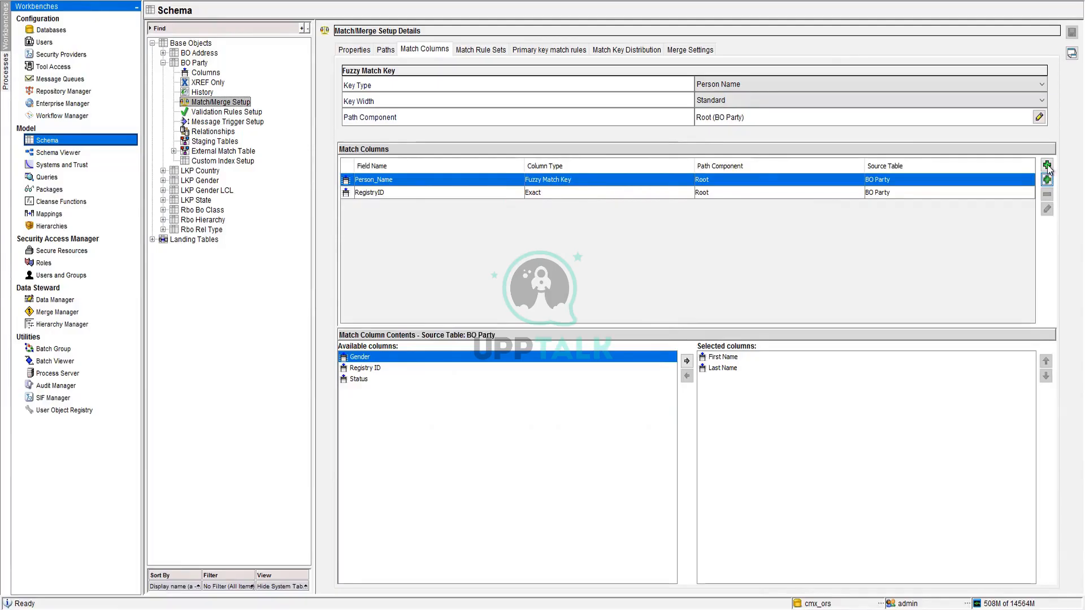
pyautogui.click(1047, 180)
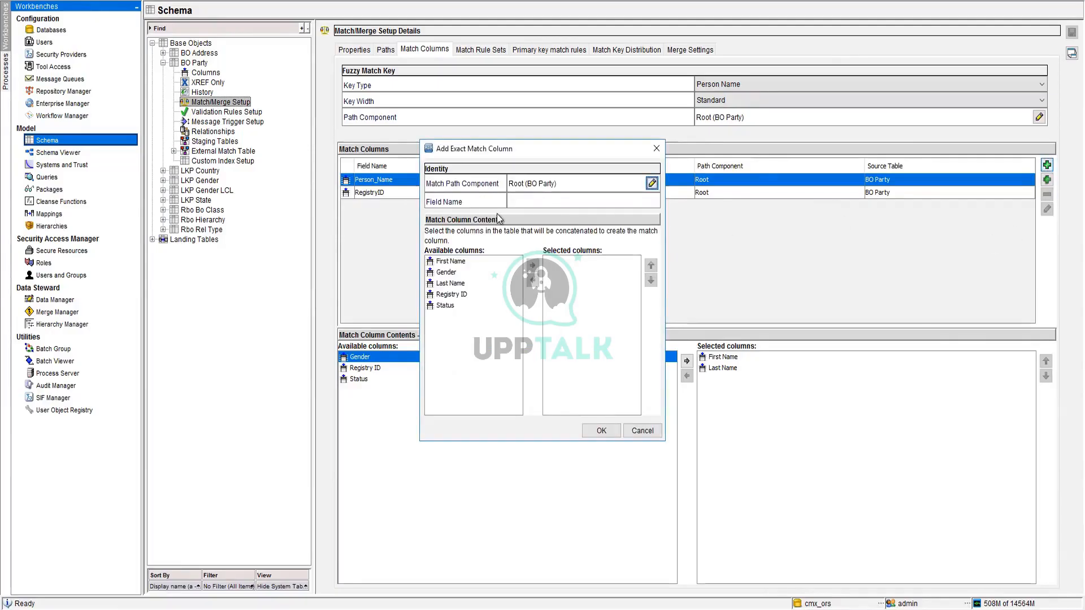
pyautogui.click(626, 199)
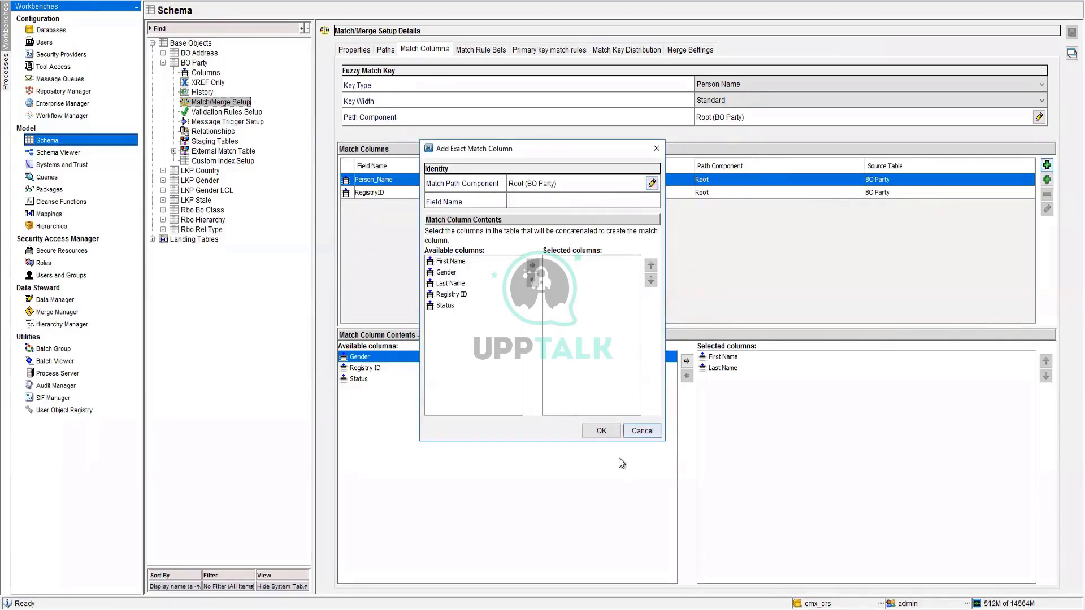
pyautogui.click(643, 432)
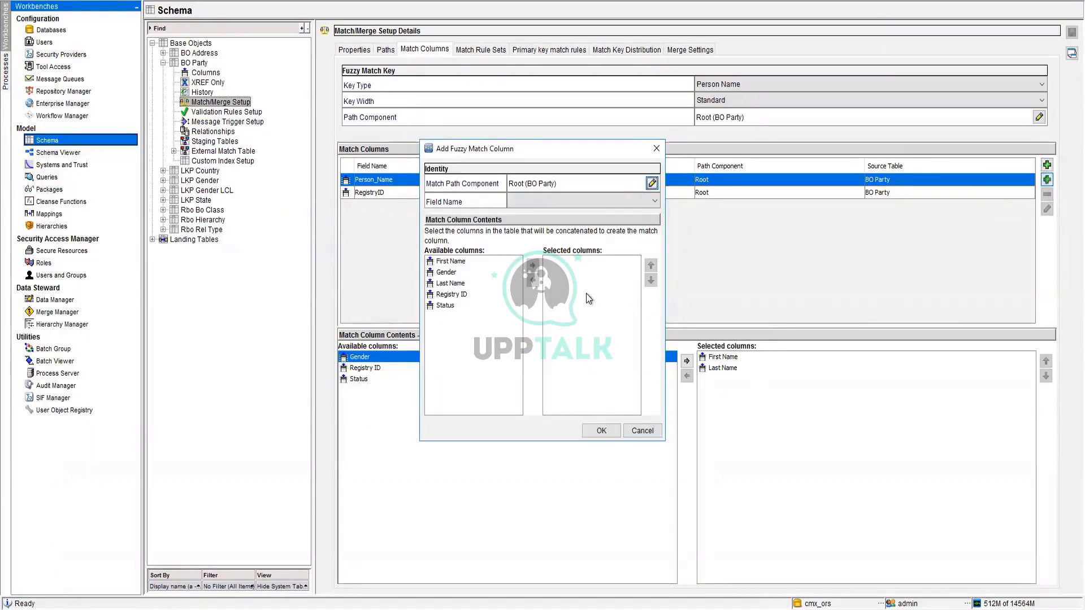
# Add the fuzzy match column Address_Part1 on the Address (BO Address) path component, using Address Line 1, Address Line 2, City and Country.
pyautogui.click(652, 184)
pyautogui.click(516, 237)
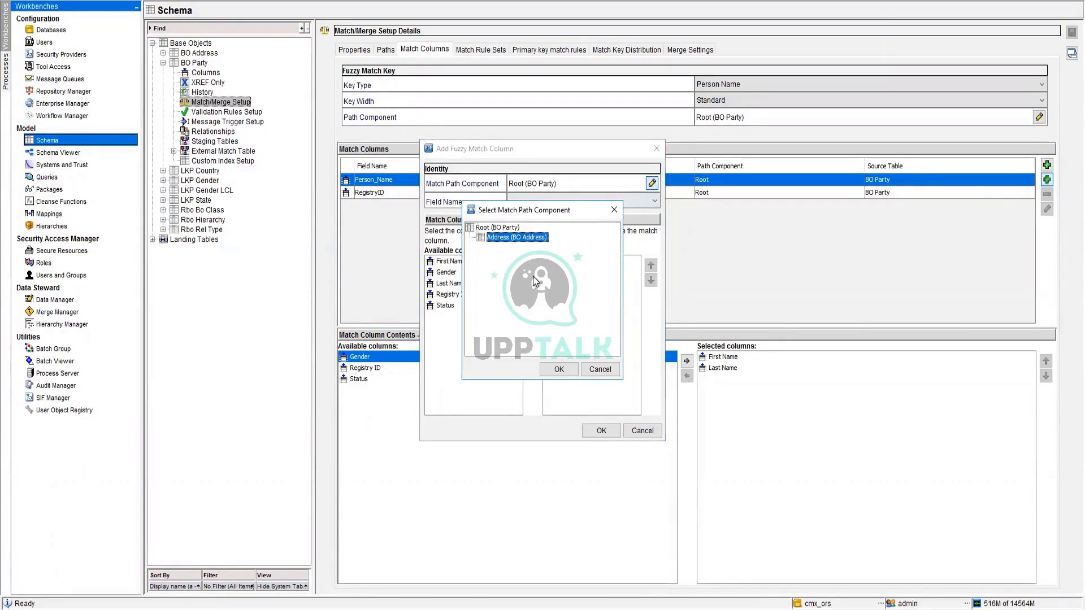
pyautogui.click(559, 369)
pyautogui.click(639, 201)
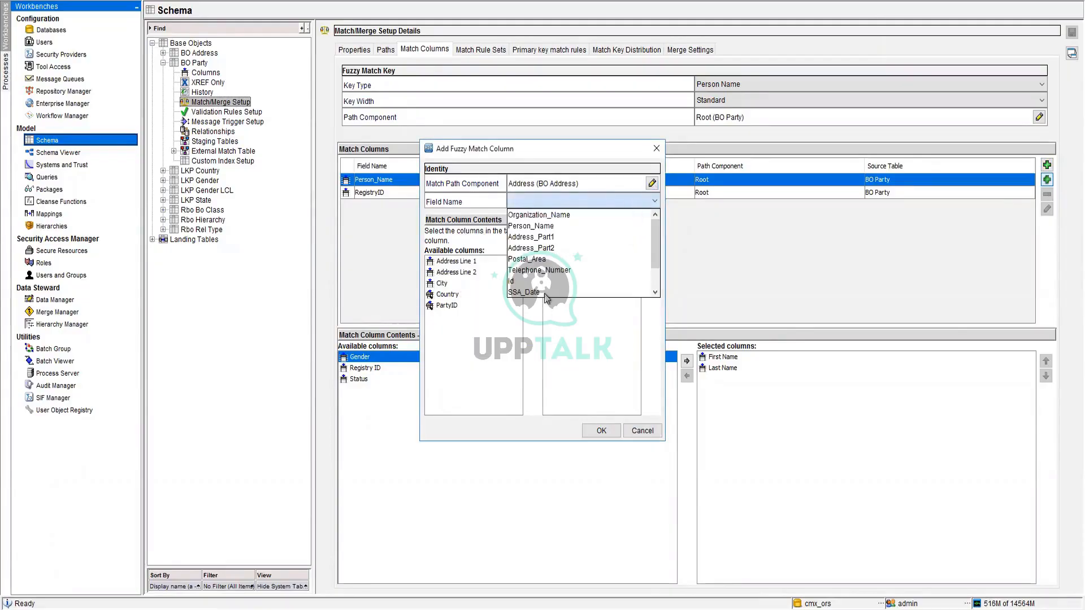
pyautogui.scroll(-1, 565, 269)
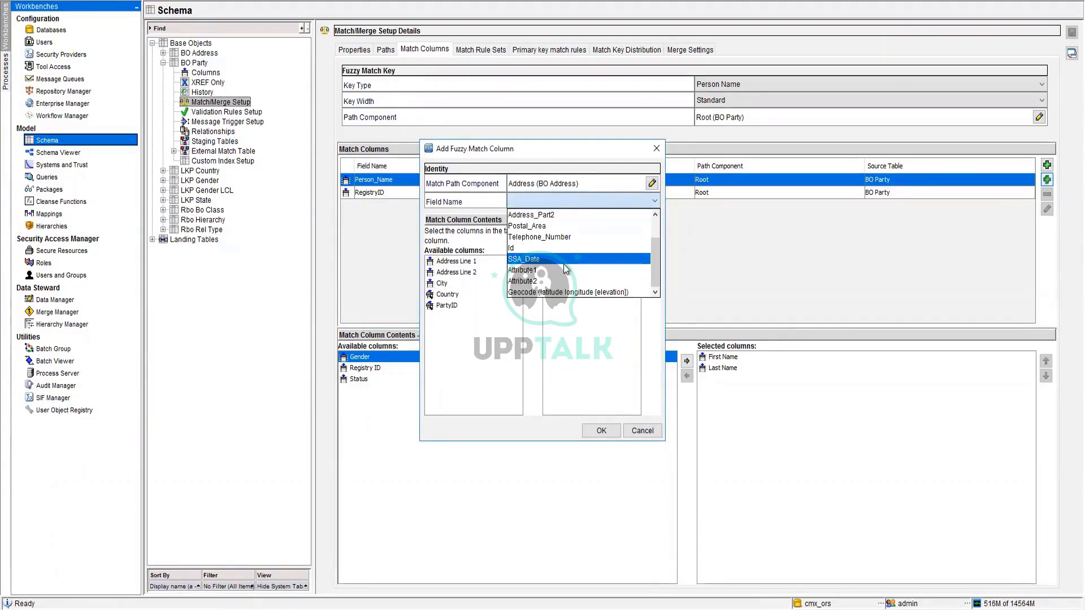
pyautogui.scroll(1, 565, 269)
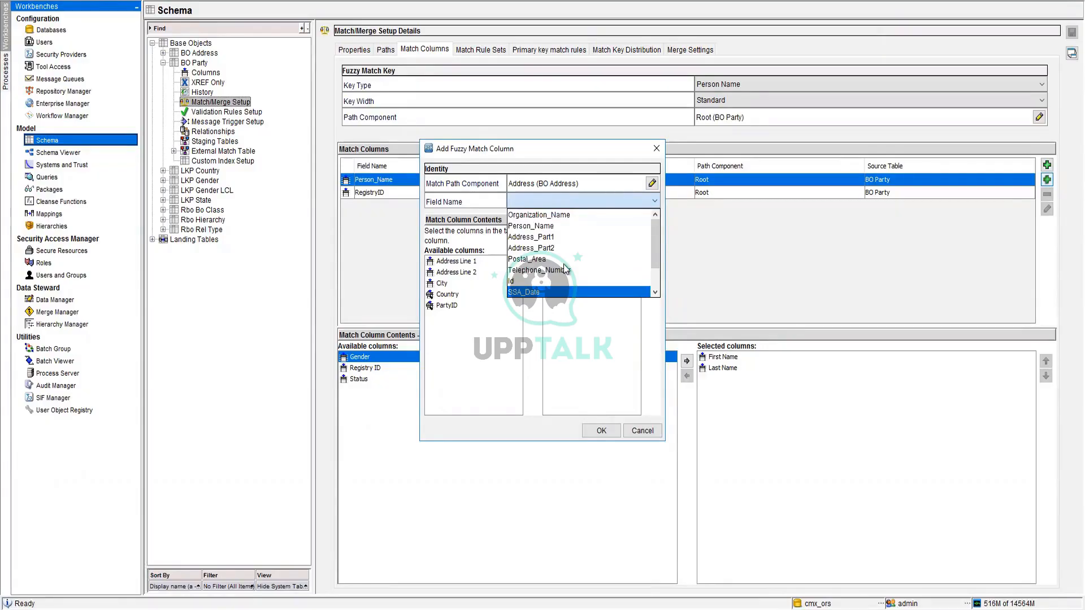
pyautogui.click(561, 237)
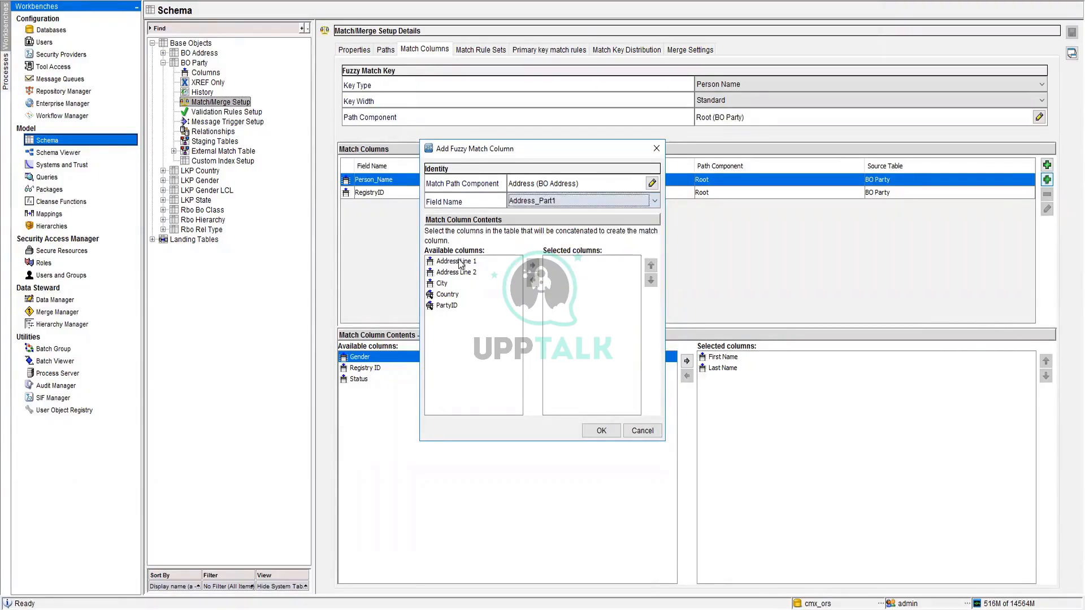
pyautogui.click(519, 262)
pyautogui.click(533, 265)
pyautogui.click(475, 262)
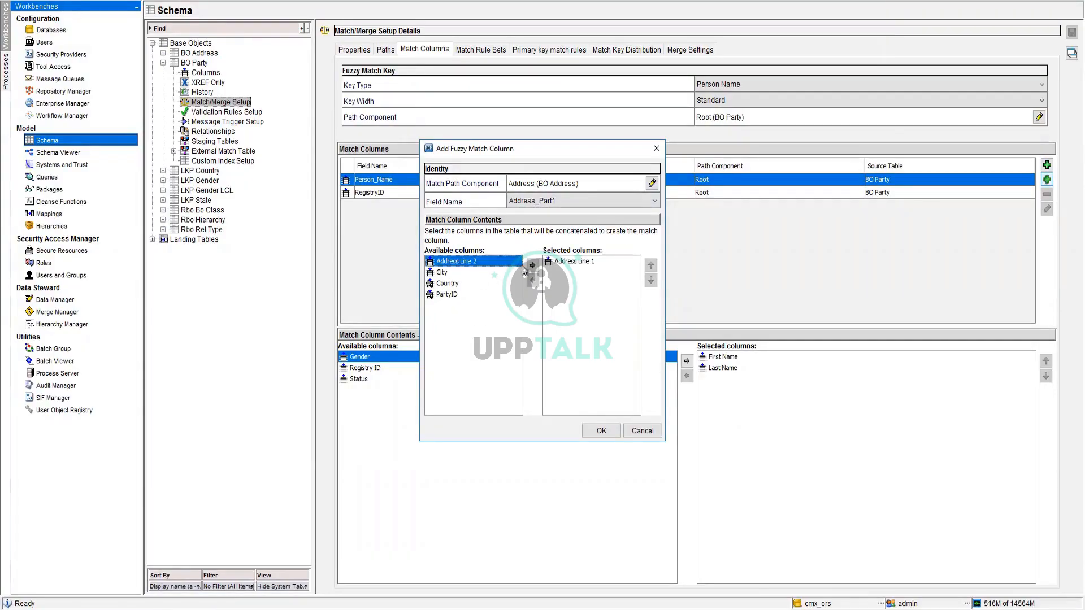
pyautogui.click(532, 265)
pyautogui.click(473, 265)
pyautogui.click(532, 265)
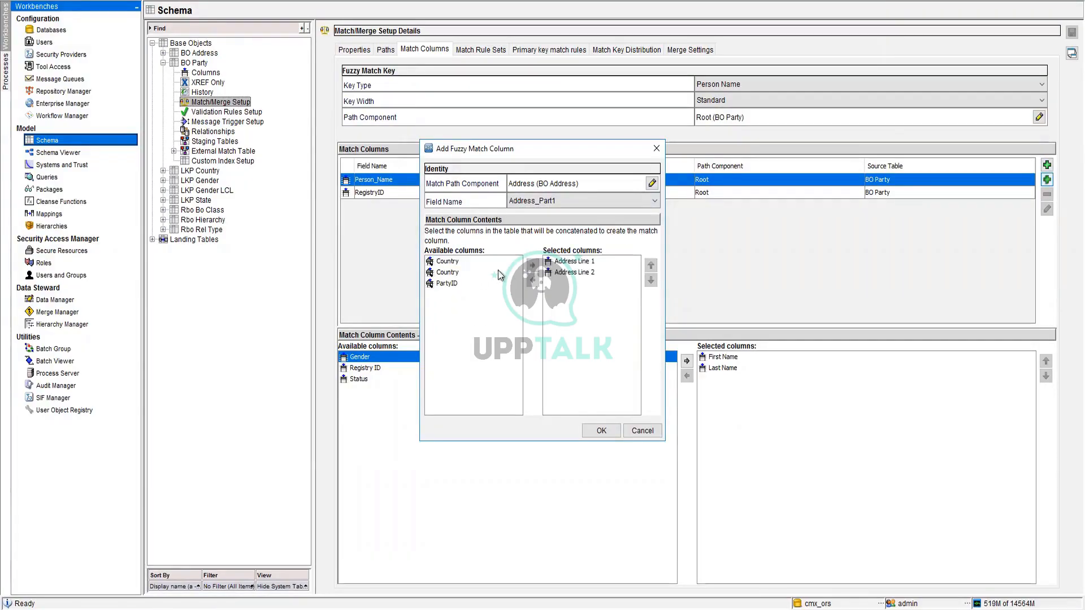
pyautogui.click(460, 262)
pyautogui.click(532, 265)
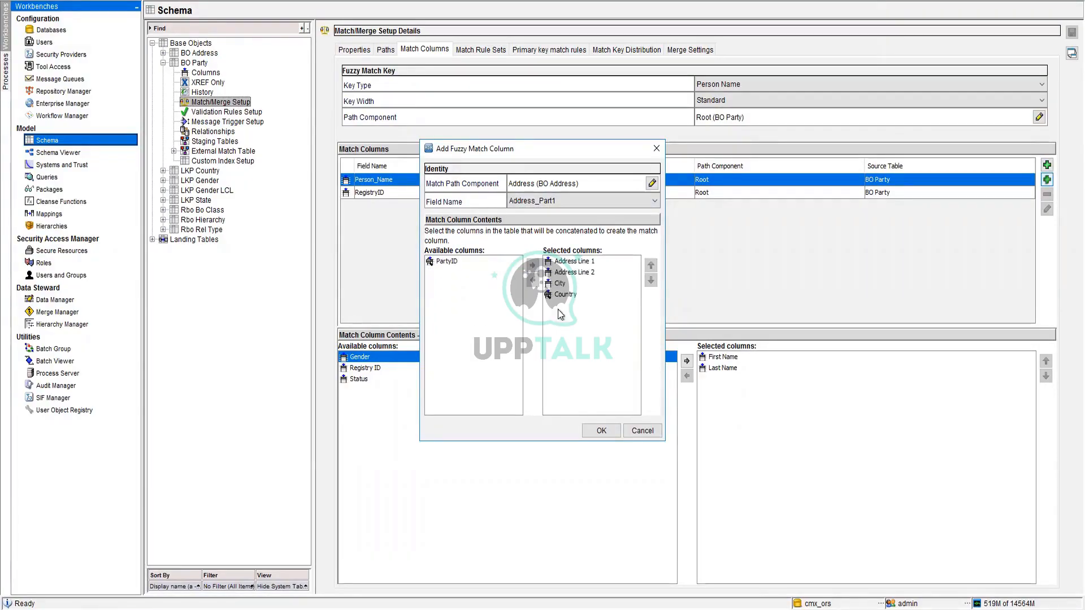
pyautogui.click(601, 431)
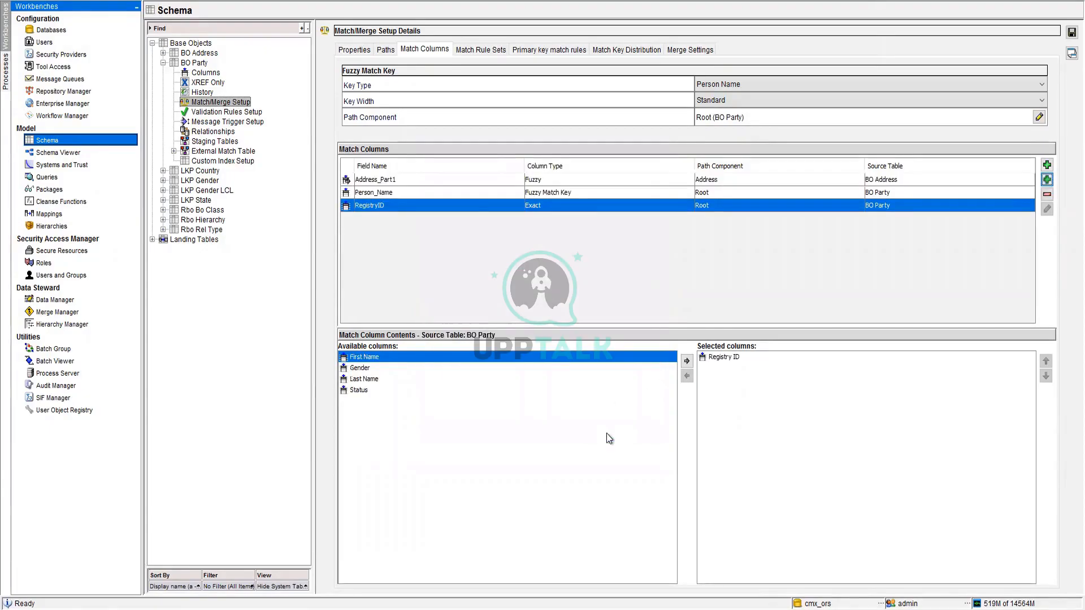
# Review the Address_Part1 match column and save the match/merge setup, agreeing to save without fuzzy rules.
pyautogui.click(463, 180)
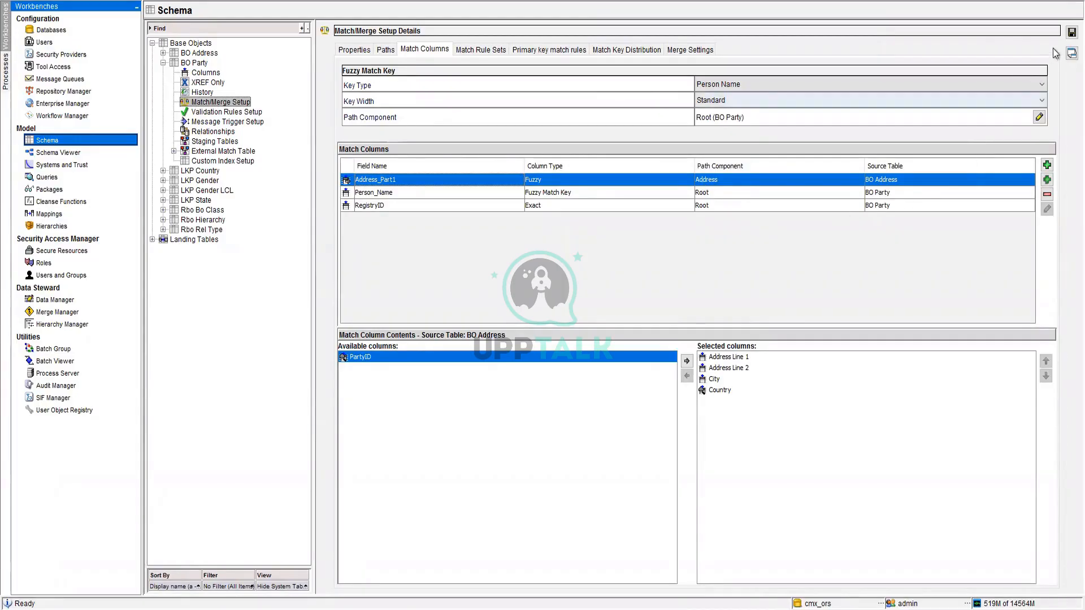
pyautogui.click(1039, 115)
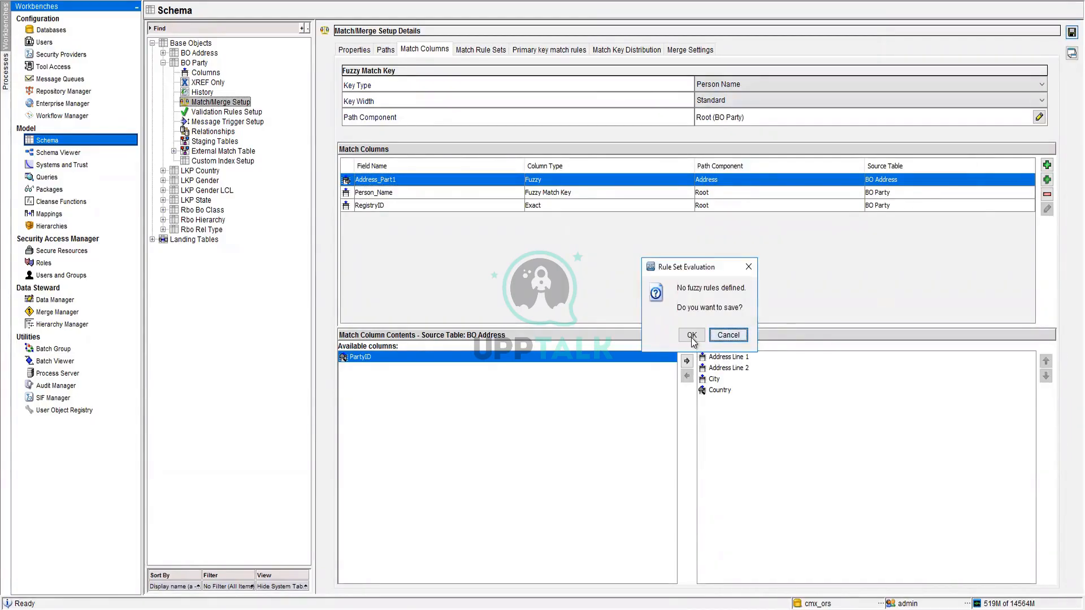
pyautogui.click(693, 338)
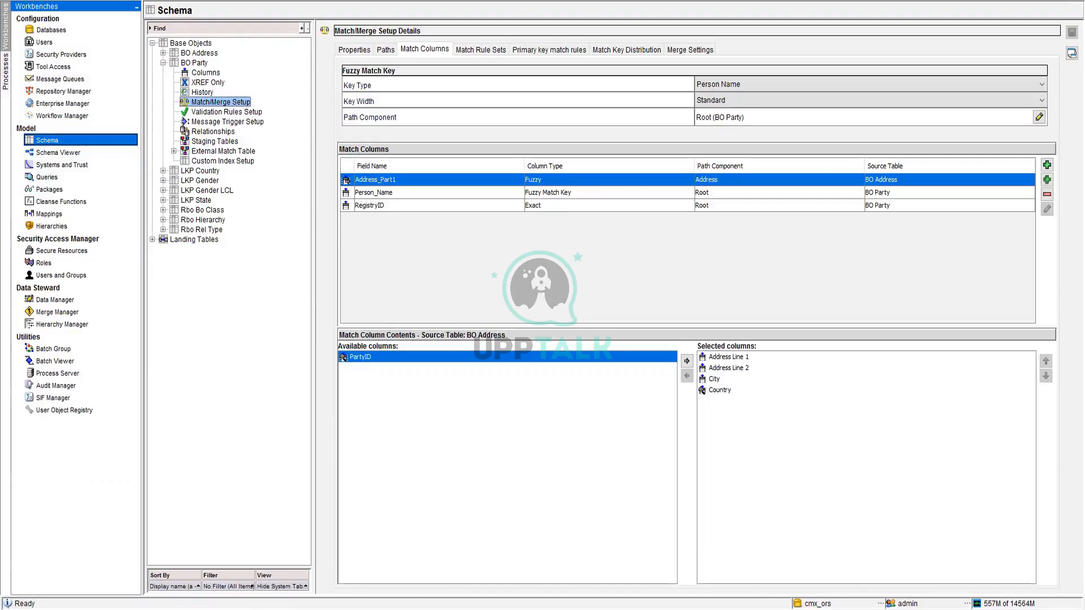
# Switch to Notepad and replace the Section, Match Key and Match Column notes with "Token---Token ==== probalistic".
pyautogui.hotkey('alt', 'Tab')
pyautogui.hotkey('ctrl', 'a')
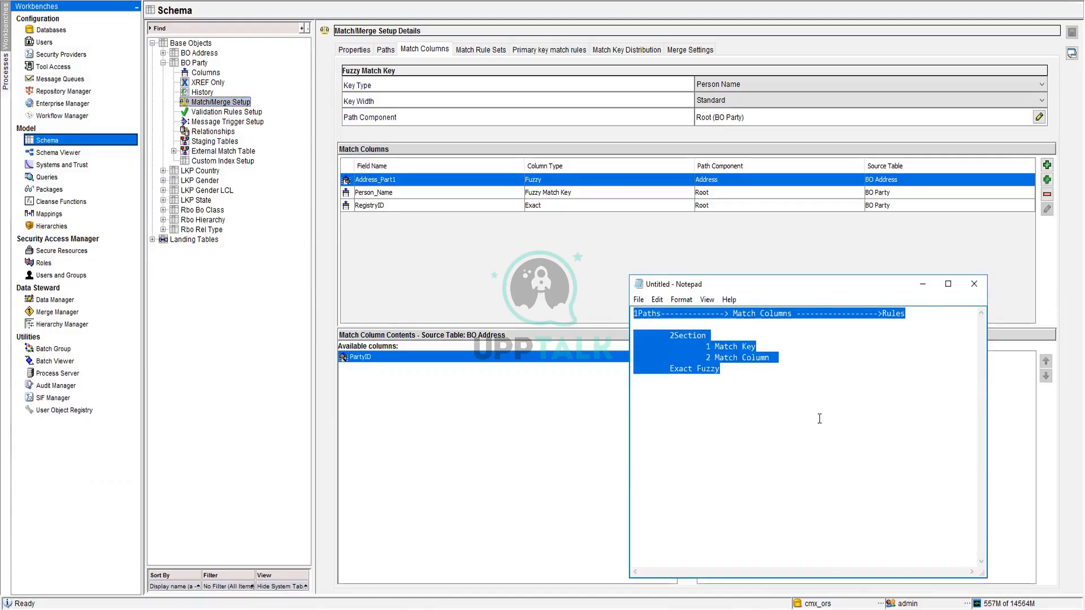
pyautogui.moveTo(745, 389); pyautogui.dragTo(663, 342)
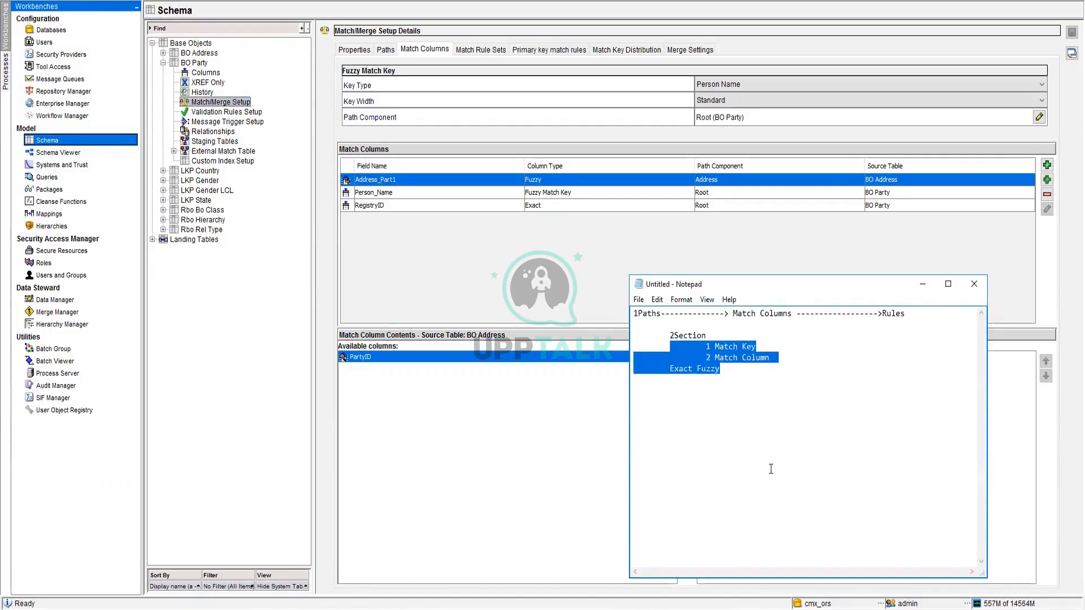
pyautogui.press('BackSpace')
pyautogui.press('BackSpace')
pyautogui.press('BackSpace')
pyautogui.press('BackSpace')
pyautogui.press('BackSpace')
pyautogui.press('BackSpace')
pyautogui.press('BackSpace')
pyautogui.press('BackSpace')
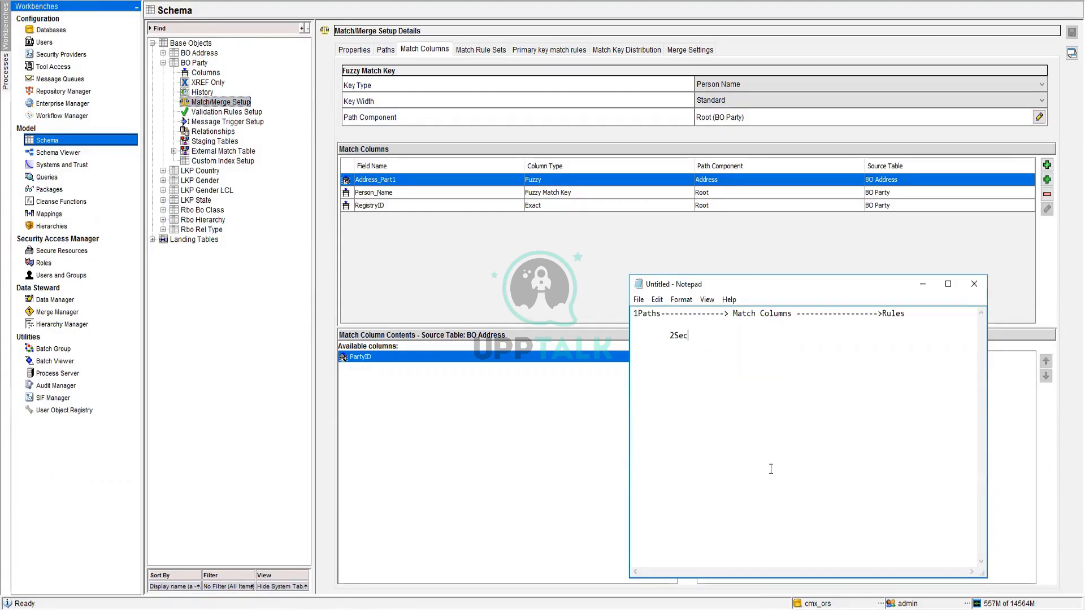
pyautogui.press('BackSpace')
pyautogui.write('Token---Token ==')
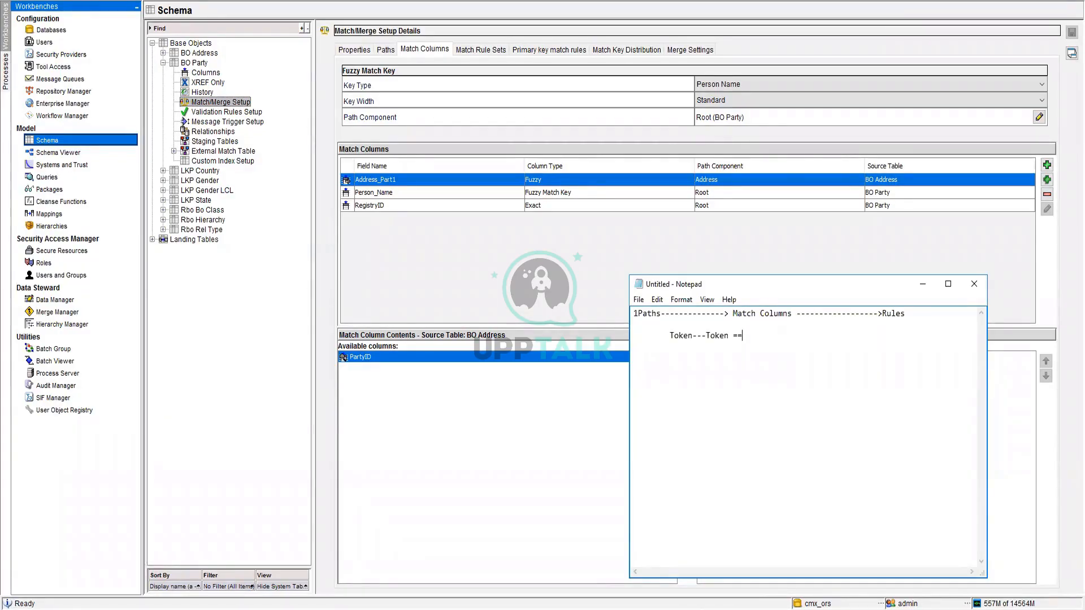
pyautogui.write('== p')
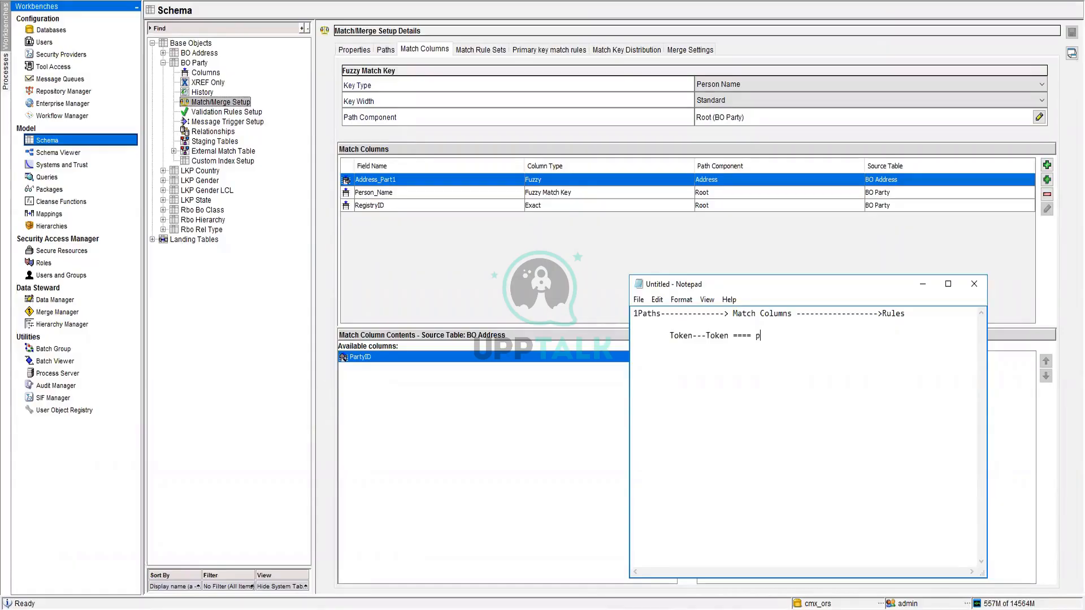
pyautogui.write('robalistic')
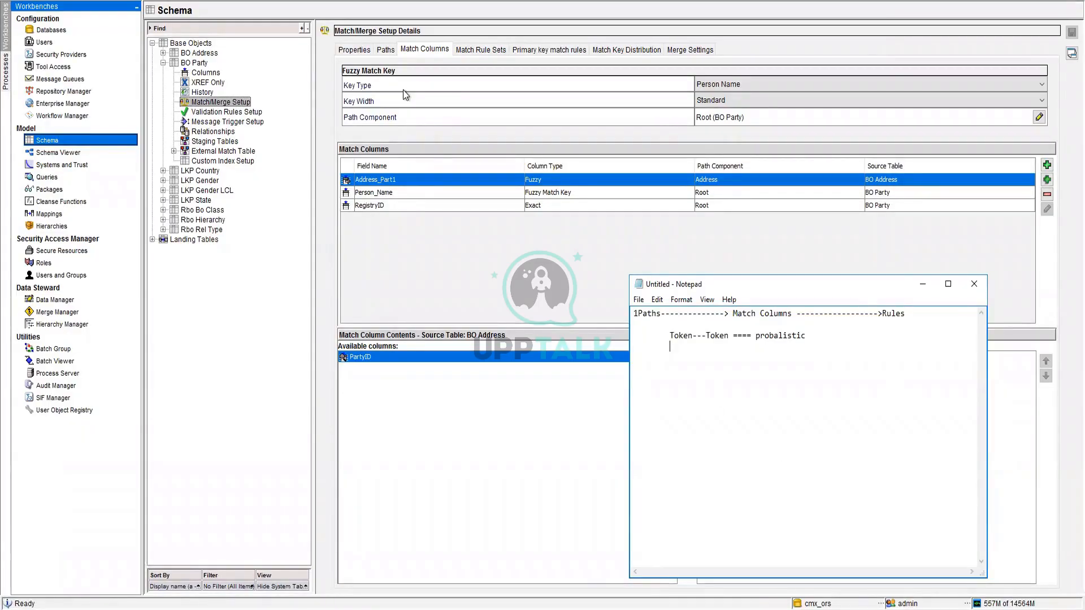
# View the Key Width options, and note "14 like 11", "22 like 15" and "30" on separate lines in Notepad.
pyautogui.click(763, 101)
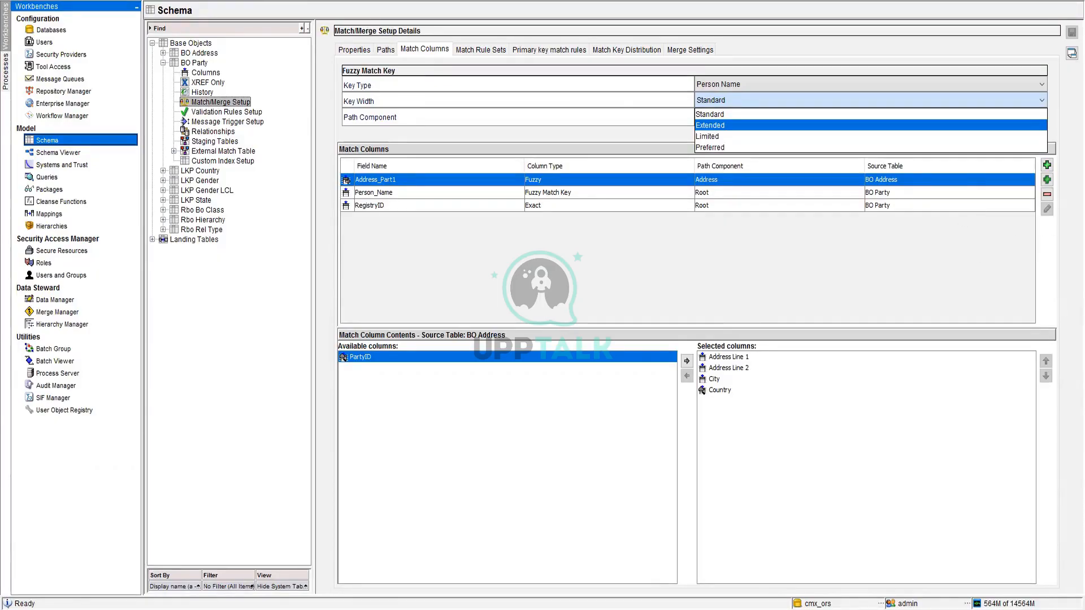
pyautogui.hotkey('alt', 'Tab')
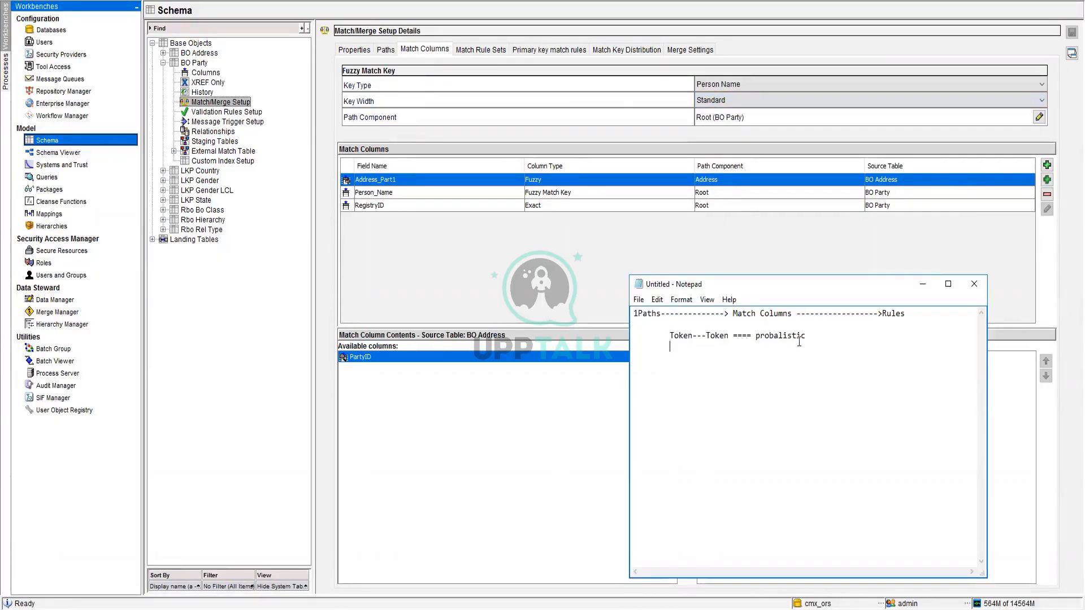
pyautogui.press('Return')
pyautogui.press('Return')
pyautogui.write('14')
pyautogui.press('Return')
pyautogui.press('Return')
pyautogui.press('Return')
pyautogui.write('22   ')
pyautogui.write('30')
pyautogui.click(673, 371)
pyautogui.write('like 11')
pyautogui.click(683, 401)
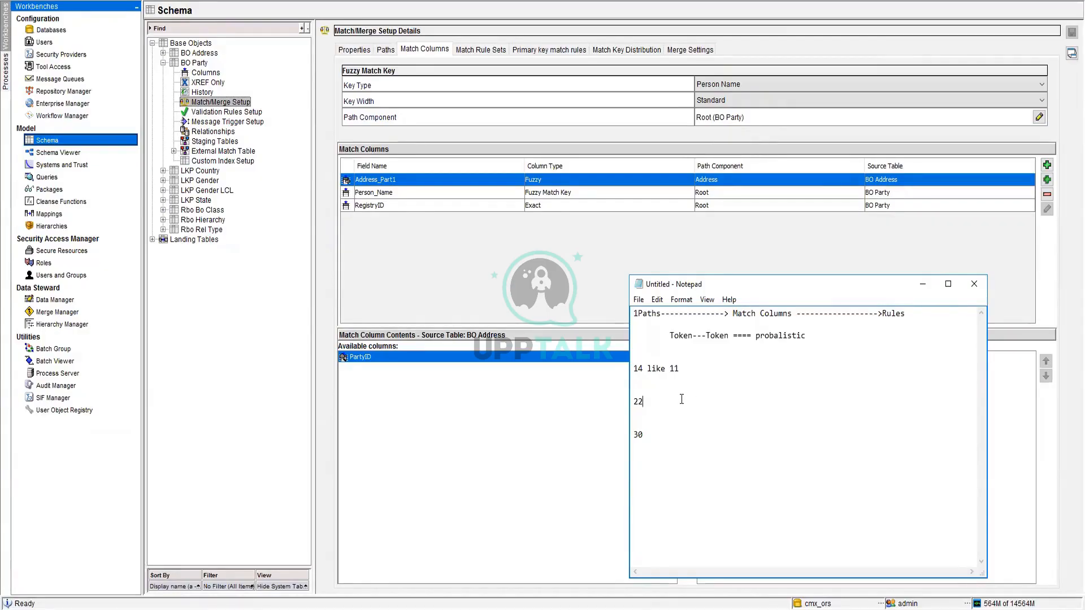
pyautogui.write('like 15')
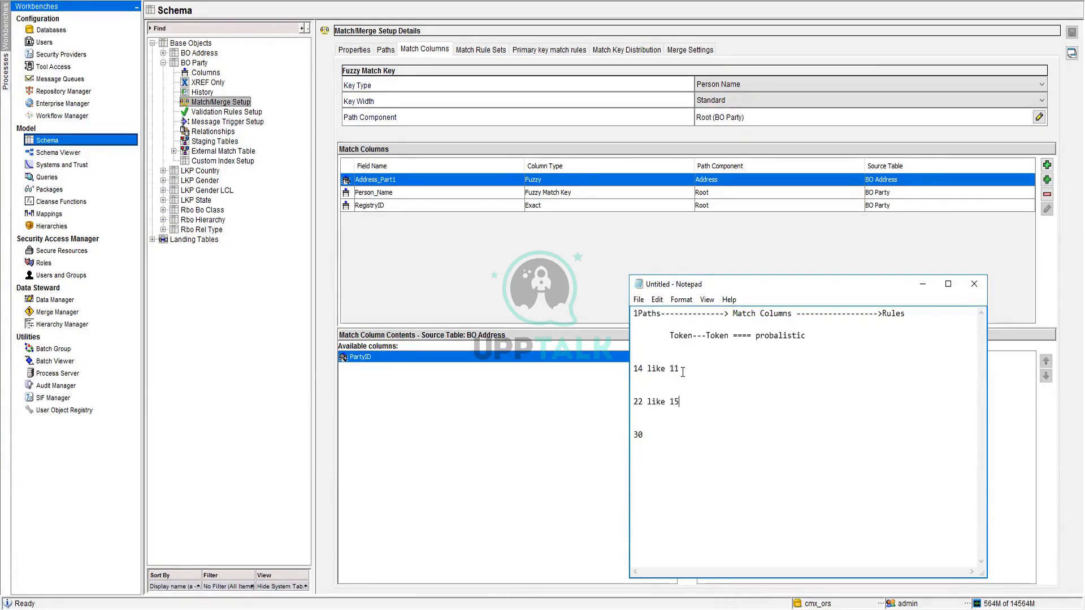
# Examine the numbers on the 14, 22 and 30 note lines, highlighting each in turn.
pyautogui.moveTo(680, 370); pyautogui.dragTo(633, 370)
pyautogui.moveTo(680, 403); pyautogui.dragTo(633, 402)
pyautogui.doubleClick(639, 434)
pyautogui.moveTo(645, 368); pyautogui.dragTo(636, 368)
pyautogui.moveTo(677, 371); pyautogui.dragTo(695, 366)
pyautogui.moveTo(645, 402); pyautogui.dragTo(633, 402)
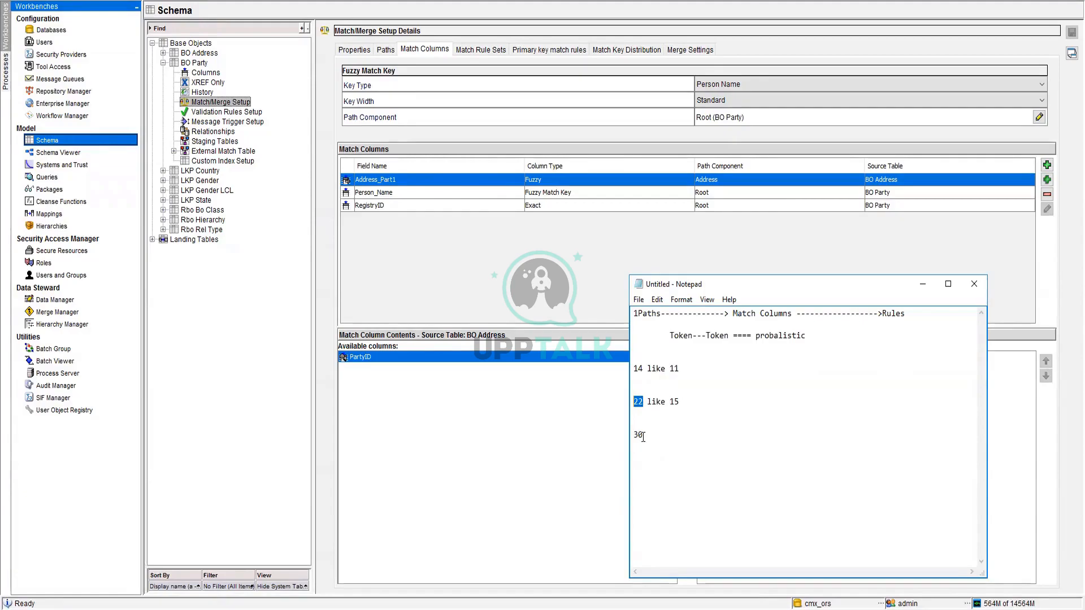
pyautogui.moveTo(645, 435); pyautogui.dragTo(634, 435)
pyautogui.doubleClick(640, 369)
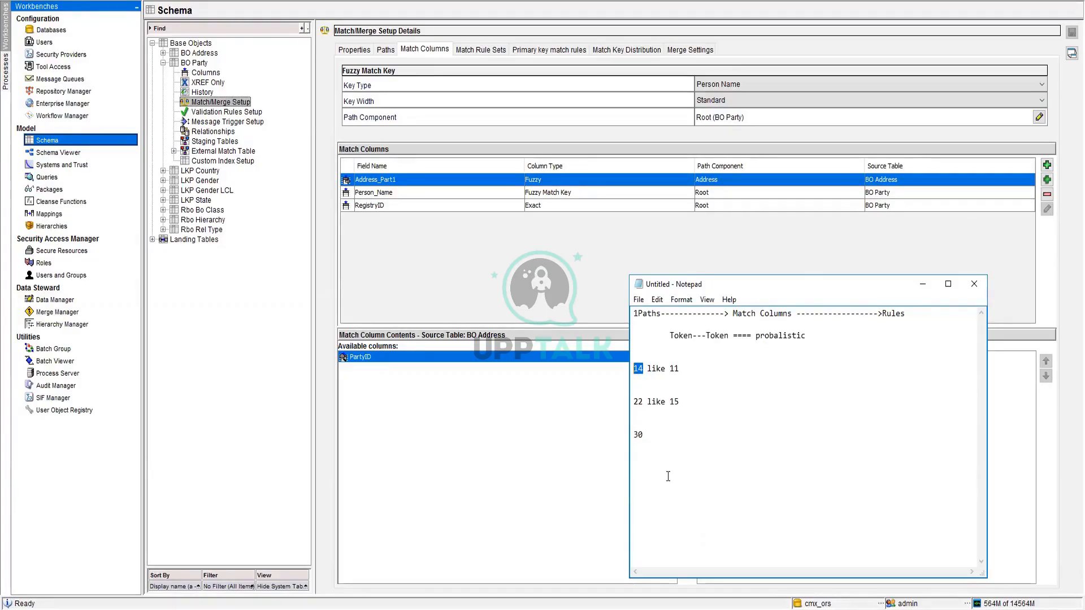
pyautogui.moveTo(647, 434); pyautogui.dragTo(635, 434)
# Append "---- Over Match" to the "14 like 11" line and write a sample street address below the 30 line.
pyautogui.click(688, 370)
pyautogui.write('---- Over Match')
pyautogui.click(710, 452)
pyautogui.press('Return')
pyautogui.write('1234')
pyautogui.write(' Long Inage')
pyautogui.press('BackSpace')
pyautogui.press('BackSpace')
pyautogui.press('BackSpace')
pyautogui.press('BackSpace')
pyautogui.write('ange')
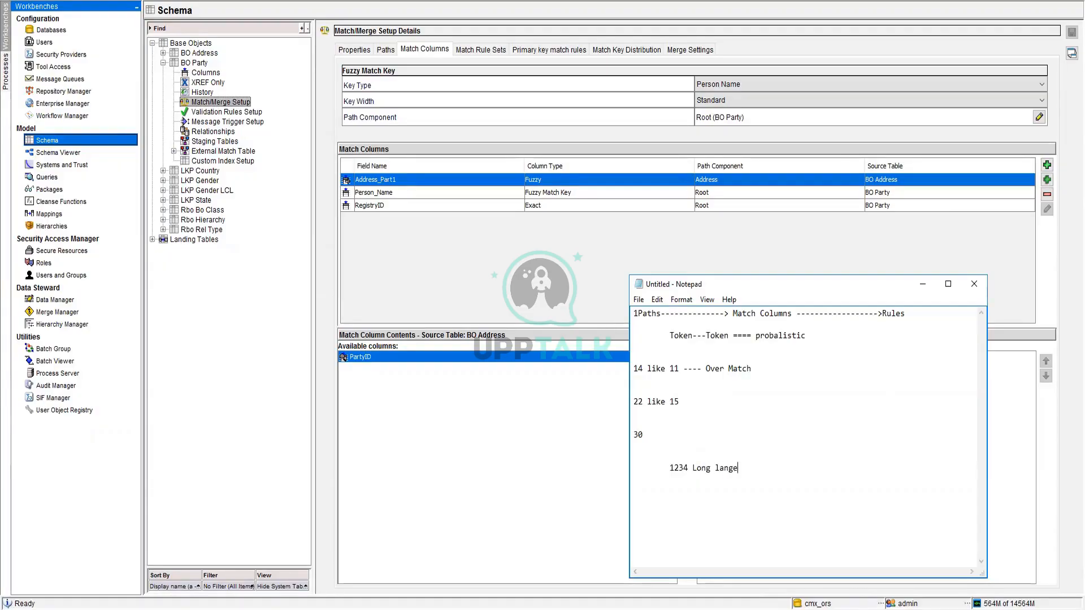
pyautogui.press('BackSpace')
pyautogui.press('BackSpace')
pyautogui.press('BackSpace')
pyautogui.write('e ')
pyautogui.write('Lond')
# Add a second sample address with a shorter house number but the same street and city below the first one.
pyautogui.write('123')
pyautogui.write(' Long Lane ')
pyautogui.write('London')
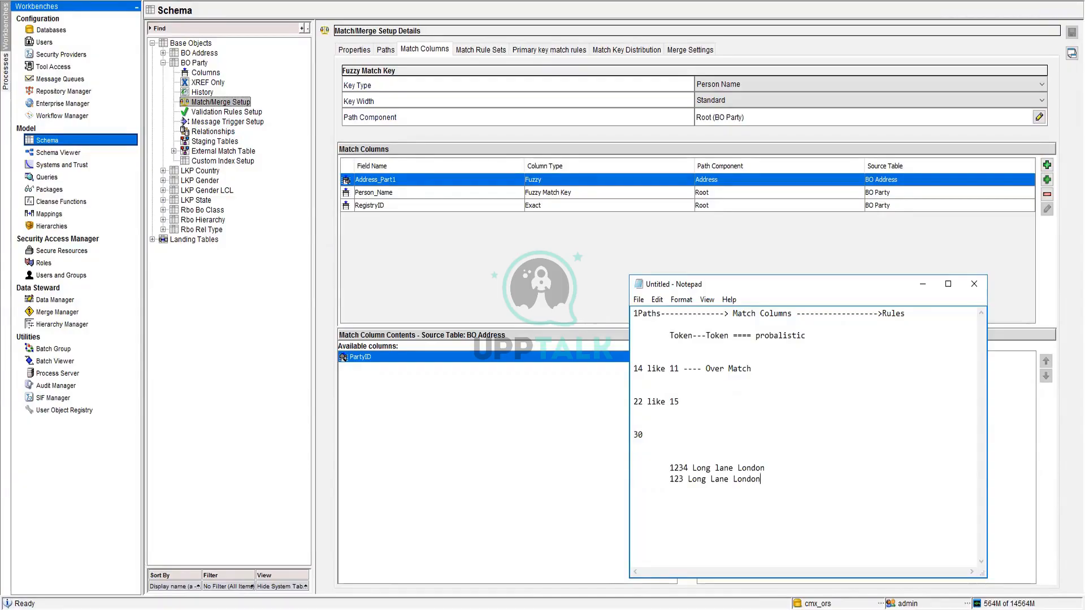
# Compare the two sample addresses in the notes, highlighting them individually and together.
pyautogui.click(671, 460)
pyautogui.moveTo(671, 467); pyautogui.dragTo(766, 479)
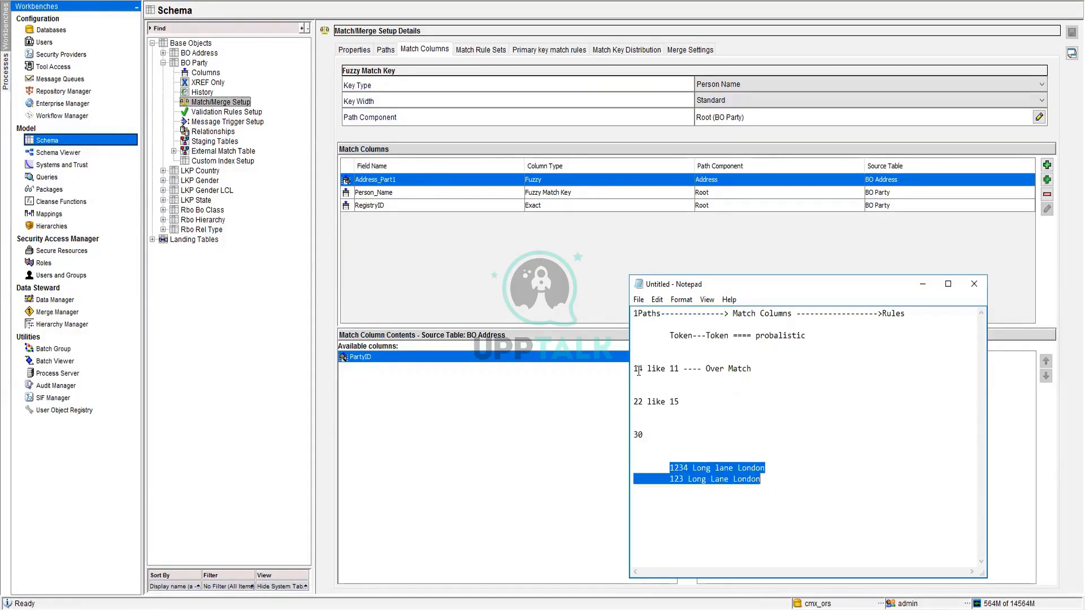
pyautogui.moveTo(670, 479); pyautogui.dragTo(763, 481)
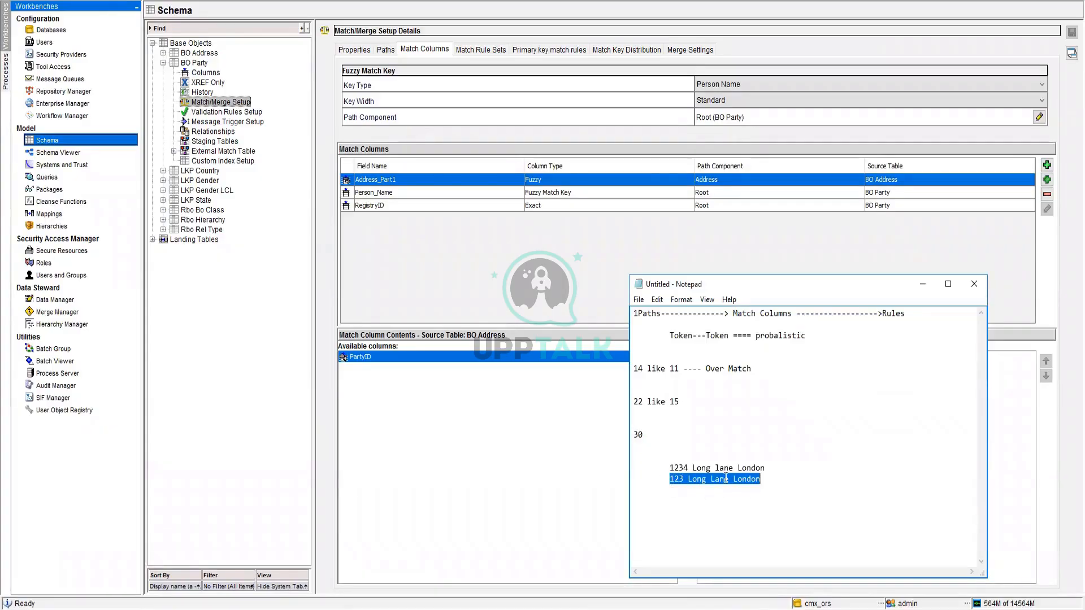
pyautogui.click(771, 469)
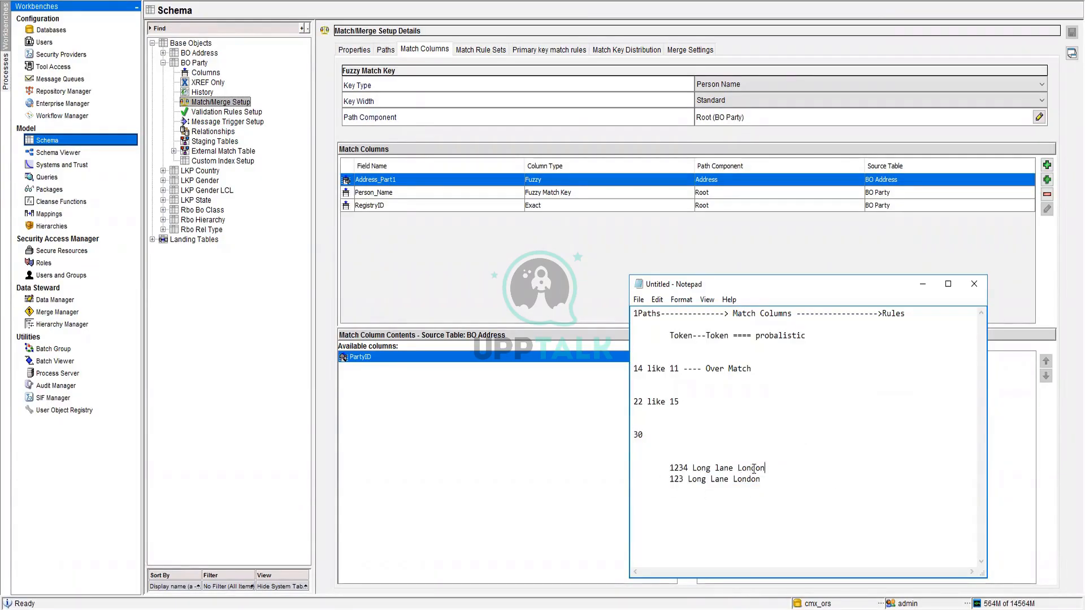
pyautogui.hotkey('ctrl', 'shift', 'Left')
pyautogui.hotkey('ctrl', 'shift', 'Left')
pyautogui.hotkey('ctrl', 'shift', 'Left')
pyautogui.hotkey('ctrl', 'shift', 'Left')
pyautogui.moveTo(762, 480); pyautogui.dragTo(669, 467)
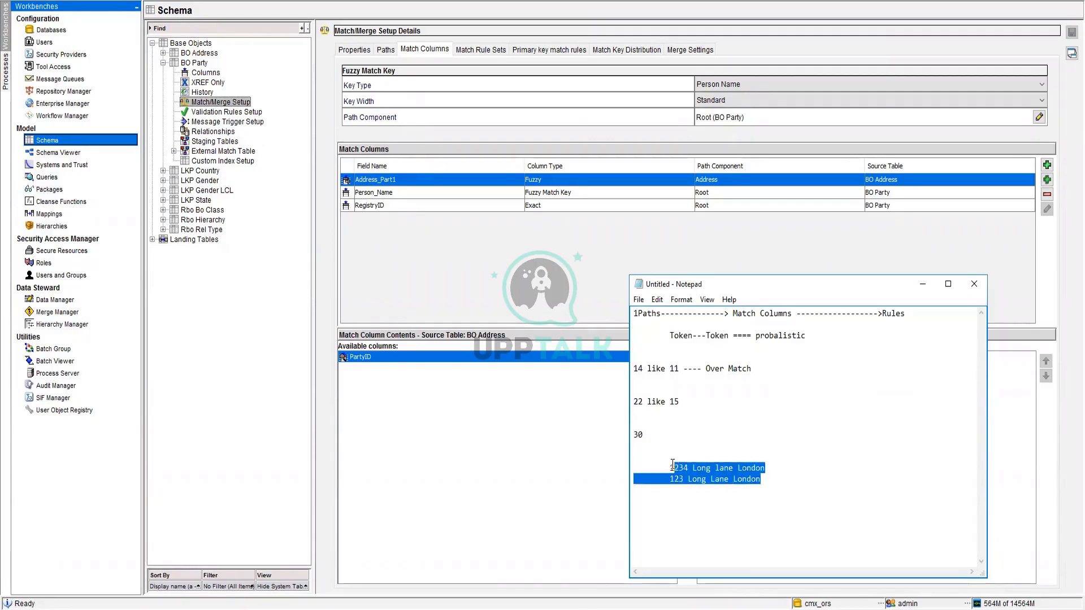
pyautogui.click(789, 471)
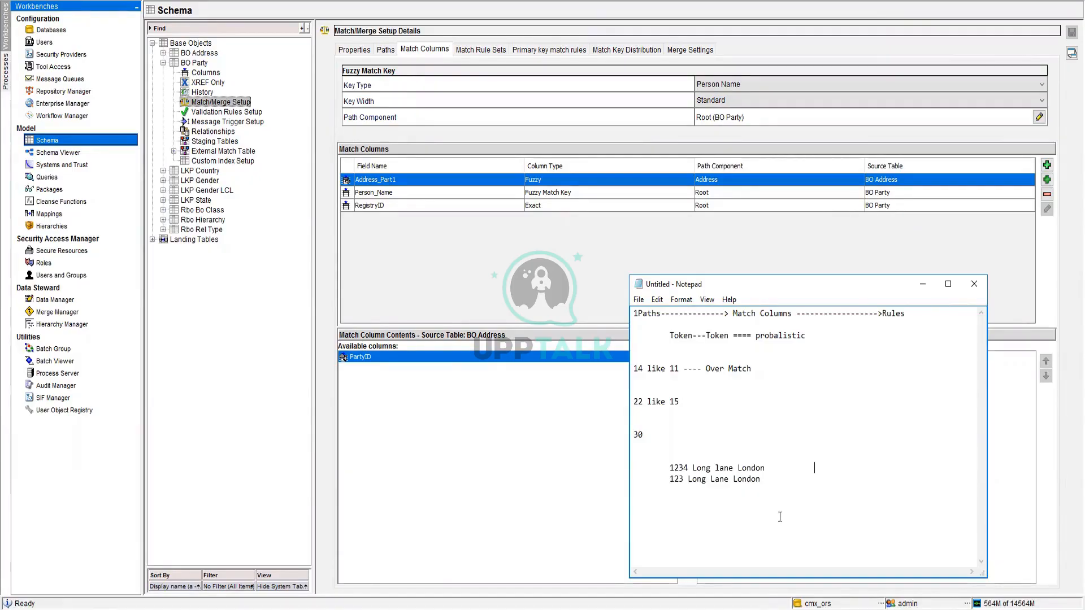
# Remove the word "Long" from the second sample address and compare it with the first one.
pyautogui.moveTo(644, 433); pyautogui.dragTo(632, 434)
pyautogui.doubleClick(698, 480)
pyautogui.press('Delete')
pyautogui.moveTo(670, 468); pyautogui.dragTo(779, 466)
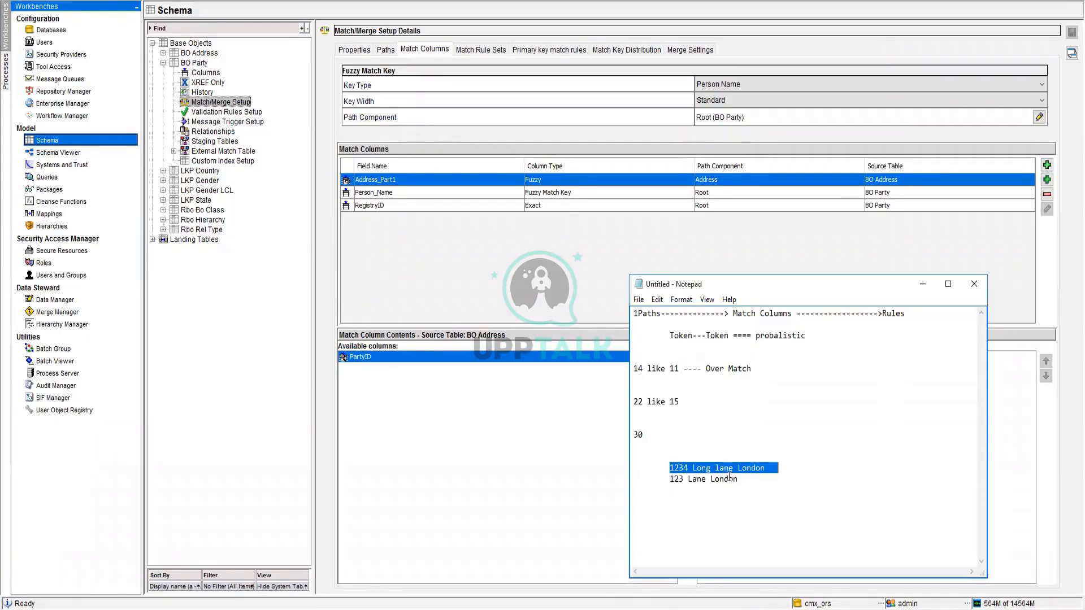
pyautogui.moveTo(738, 479); pyautogui.dragTo(670, 479)
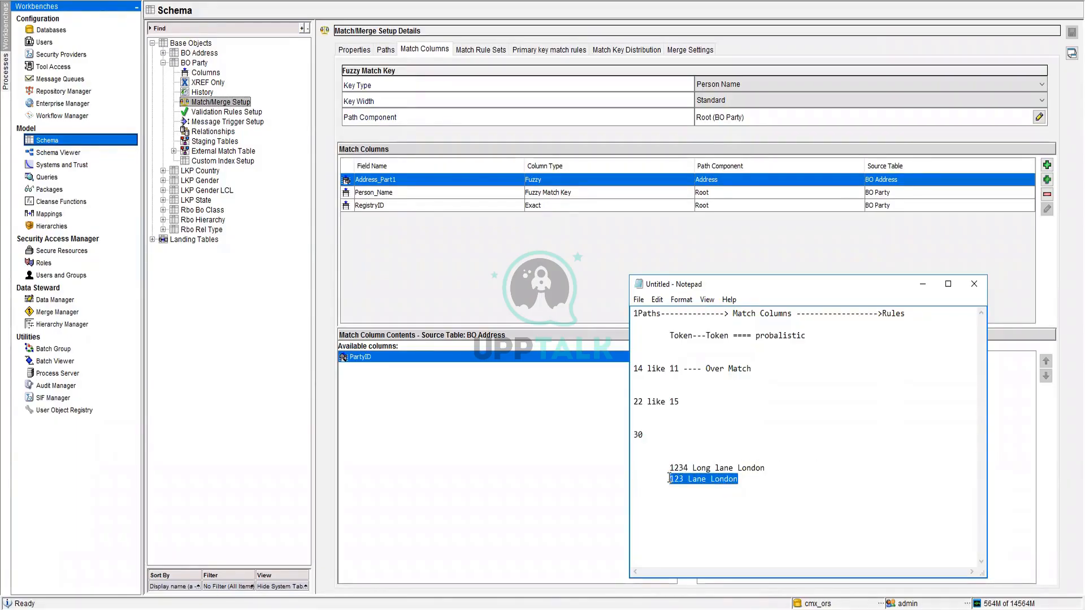
pyautogui.click(744, 498)
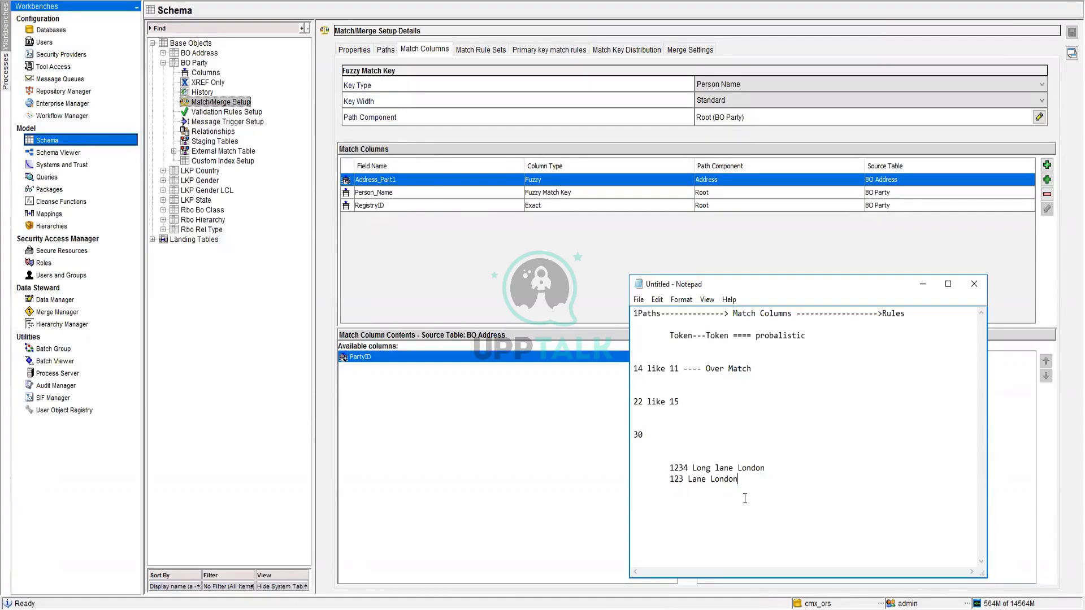
# Replace the two sample addresses with the words "Address" and "Addres" on separate lines.
pyautogui.moveTo(743, 481); pyautogui.dragTo(668, 472)
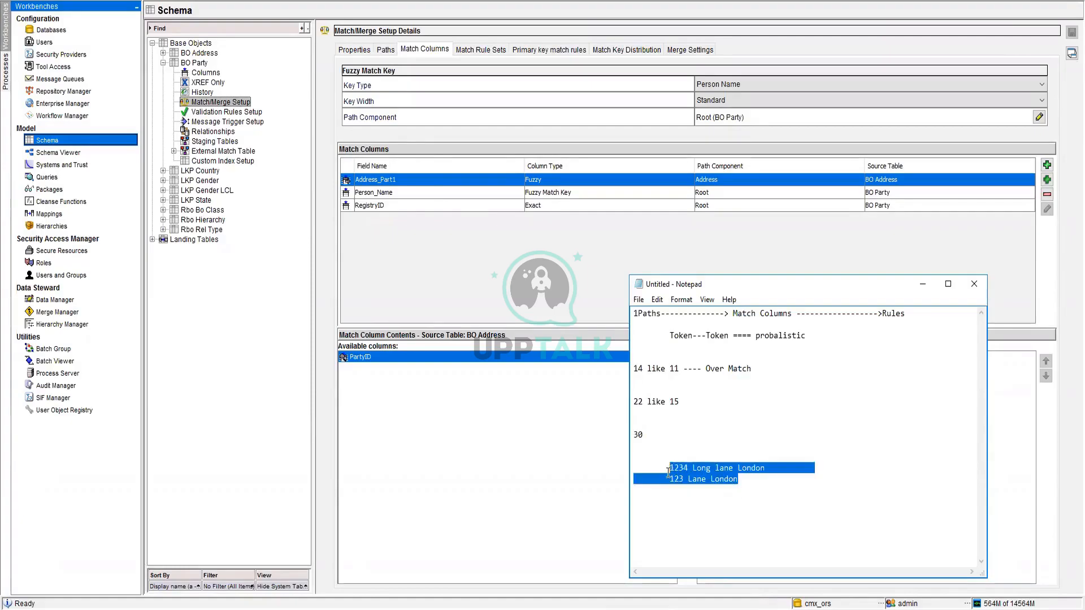
pyautogui.press('BackSpace')
pyautogui.write('Address')
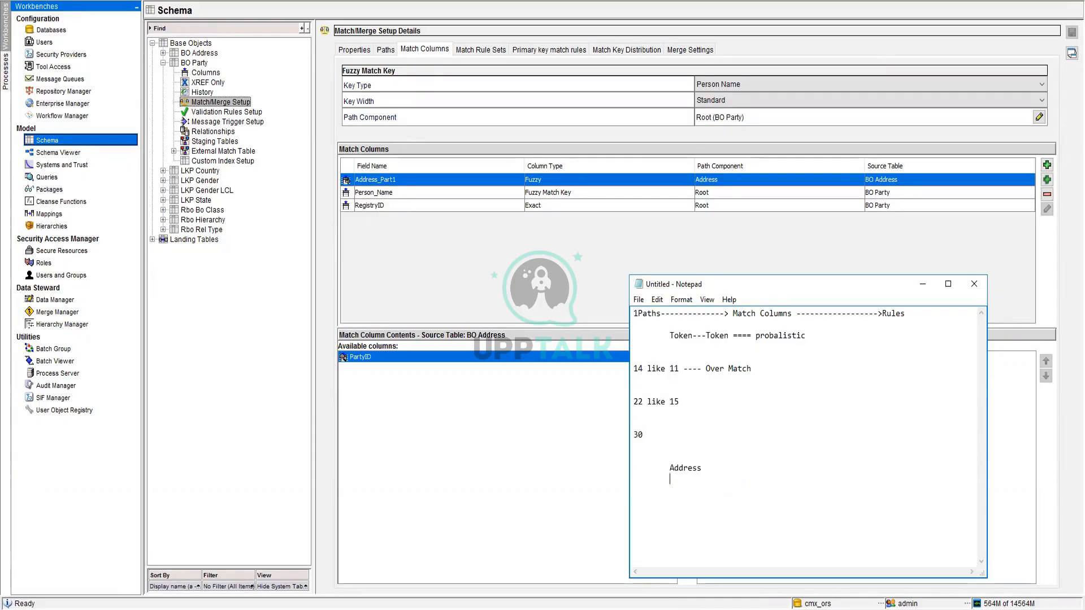
pyautogui.press('BackSpace')
pyautogui.write('Addres')
# Compare the "Address" and "Addres" lines with the 14 note line, highlighting each word.
pyautogui.moveTo(669, 469); pyautogui.dragTo(721, 508)
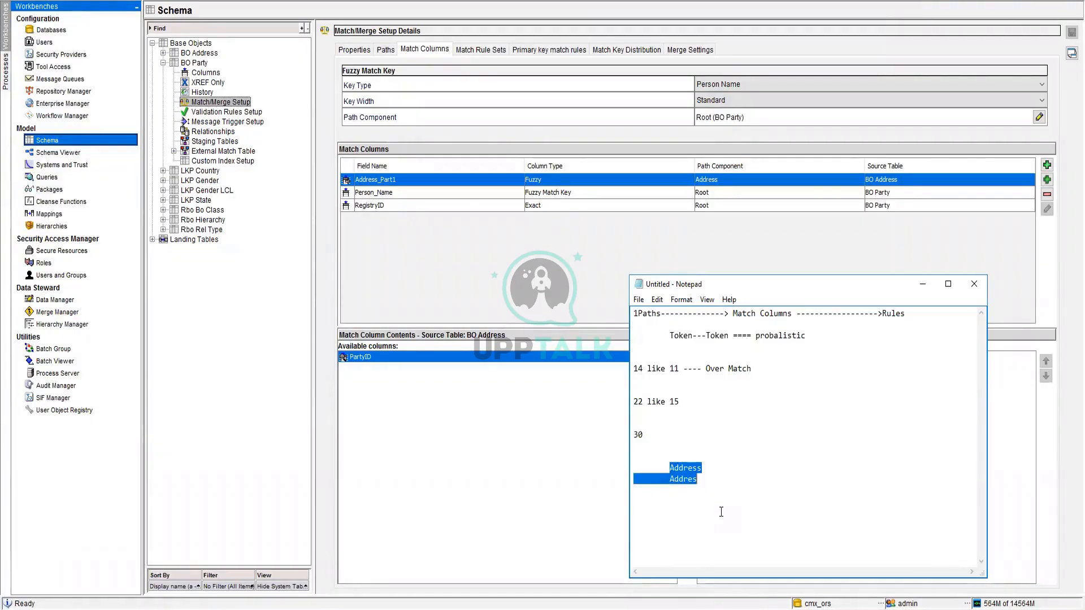
pyautogui.click(699, 504)
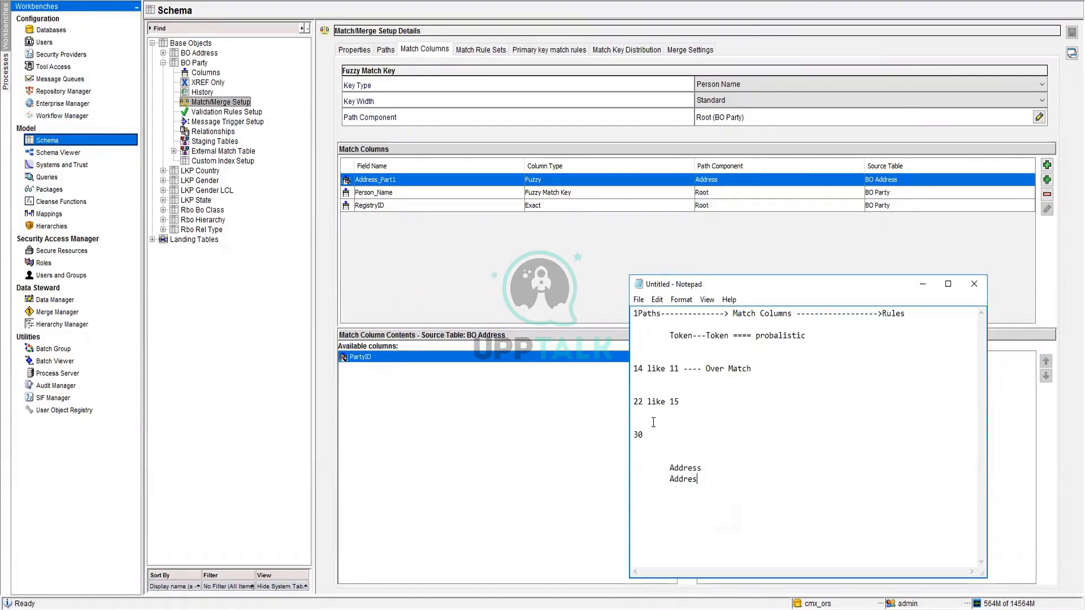
pyautogui.doubleClick(637, 370)
pyautogui.moveTo(720, 472); pyautogui.dragTo(743, 475)
pyautogui.click(752, 502)
pyautogui.doubleClick(694, 469)
pyautogui.doubleClick(685, 480)
pyautogui.moveTo(666, 478); pyautogui.dragTo(702, 468)
# Delete the "Address" and "Addres" lines and the 14, 22 and 30 note lines from Notepad.
pyautogui.moveTo(712, 479); pyautogui.dragTo(642, 470)
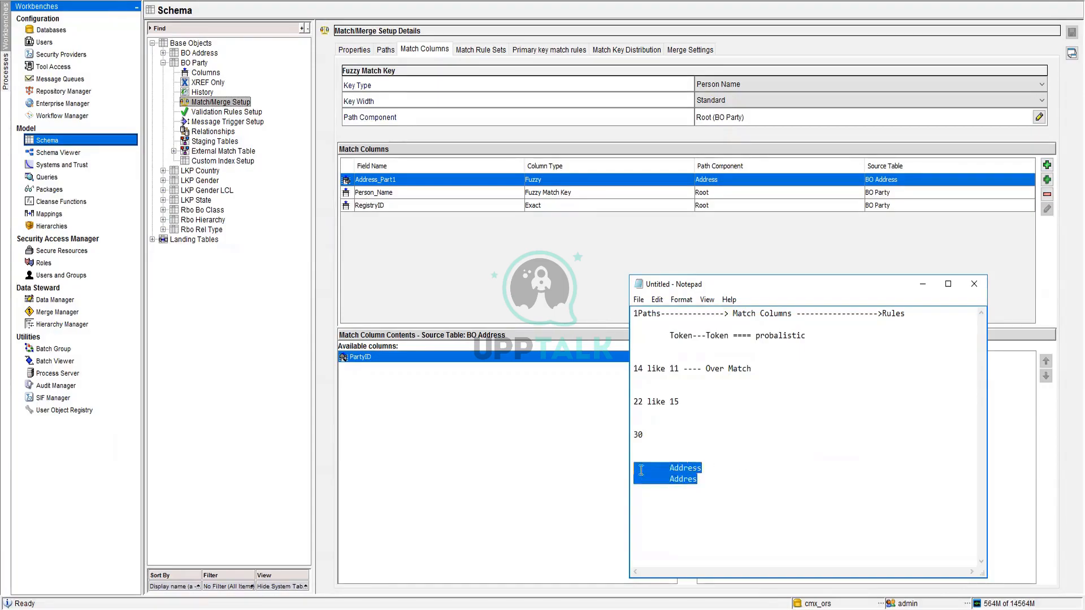
pyautogui.press('BackSpace')
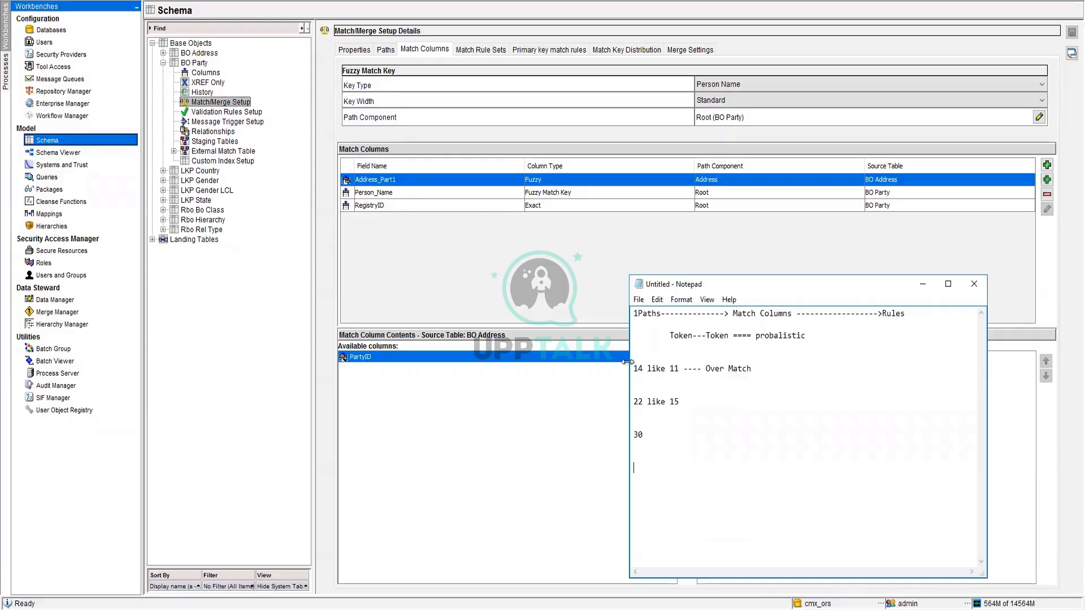
pyautogui.moveTo(634, 368); pyautogui.dragTo(656, 455)
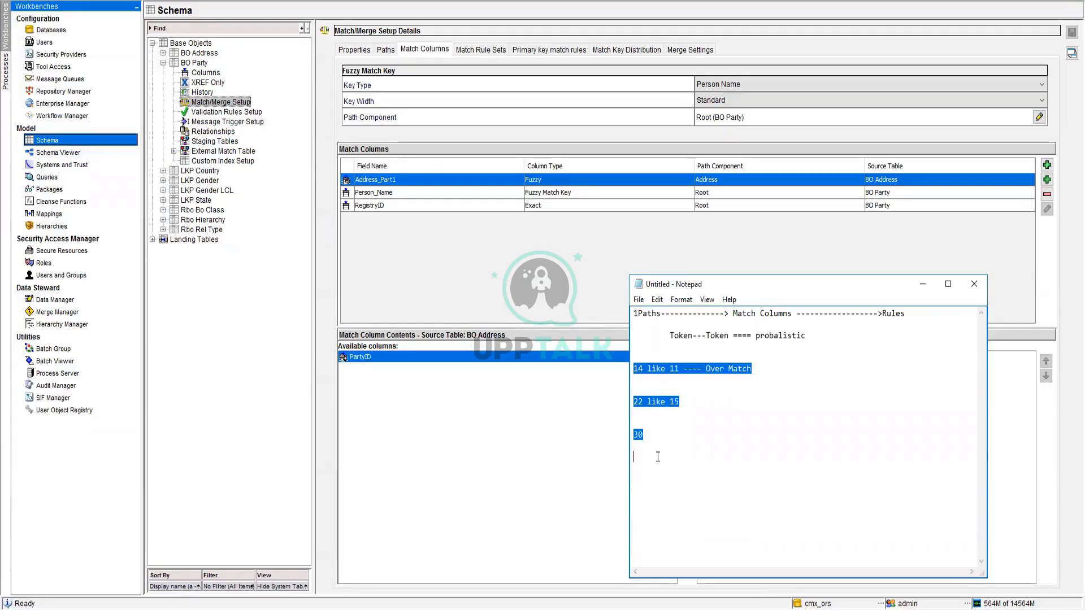
pyautogui.press('Delete')
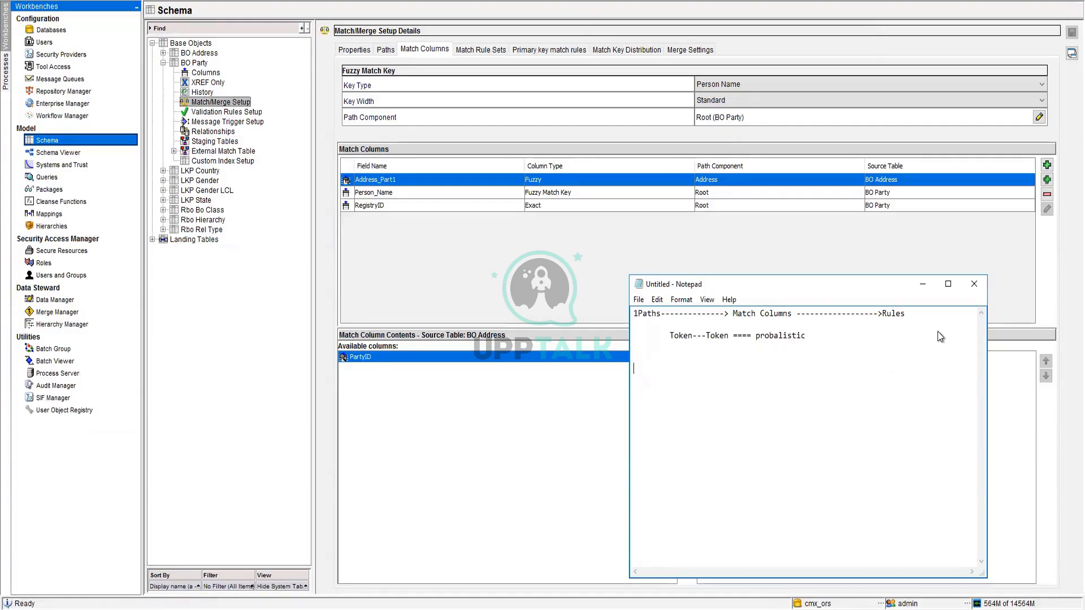
# Return to the match/merge setup and review the Person_Name and RegistryID match columns.
pyautogui.click(570, 193)
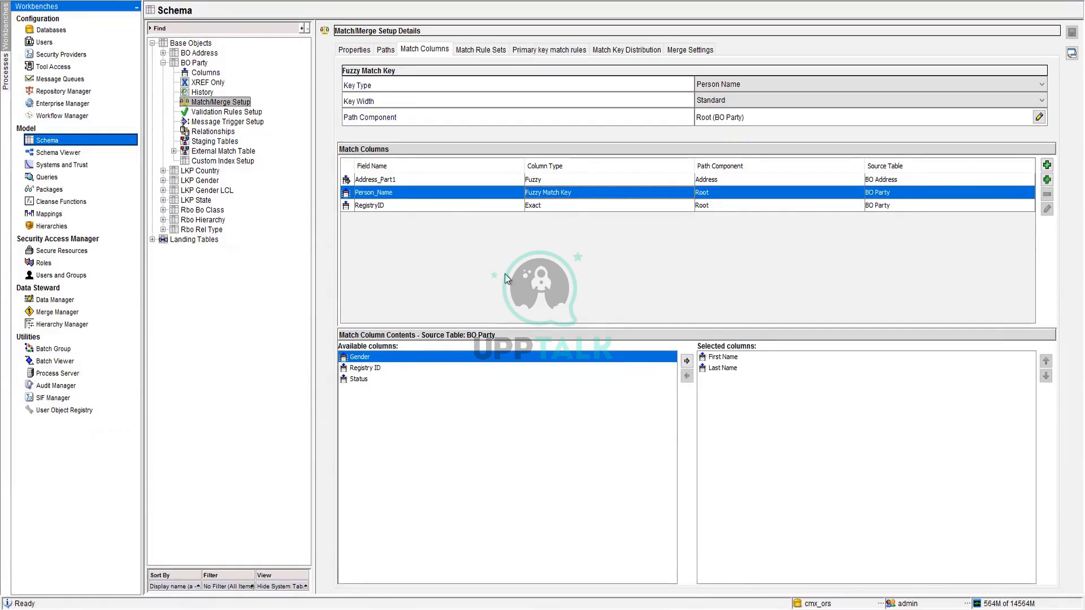
pyautogui.click(476, 207)
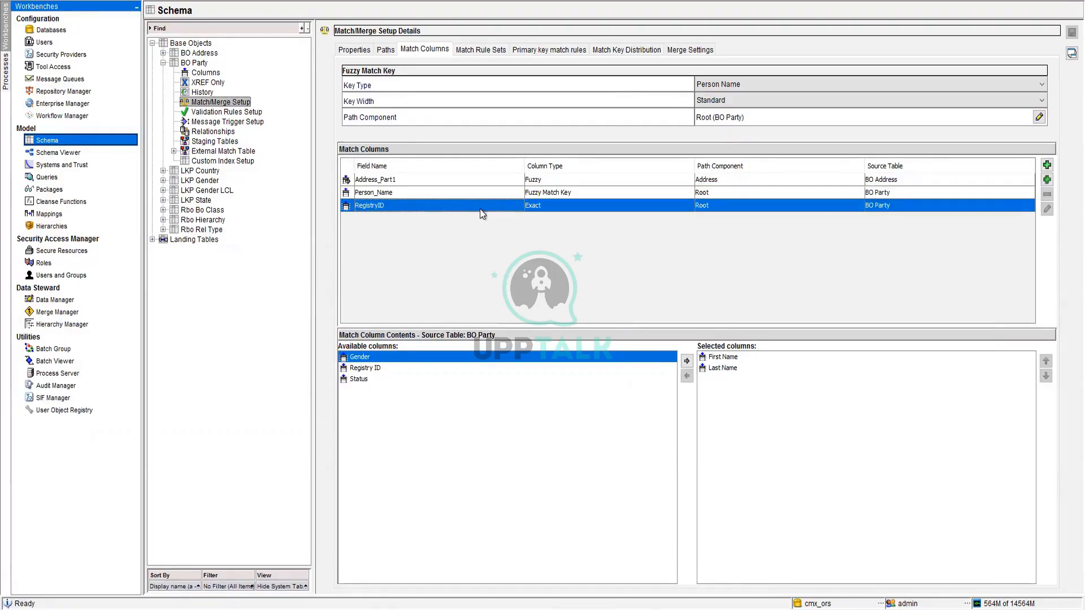
# Try adding Gender to the RegistryID match column's selected columns, then remove it so only Registry ID is selected.
pyautogui.click(356, 369)
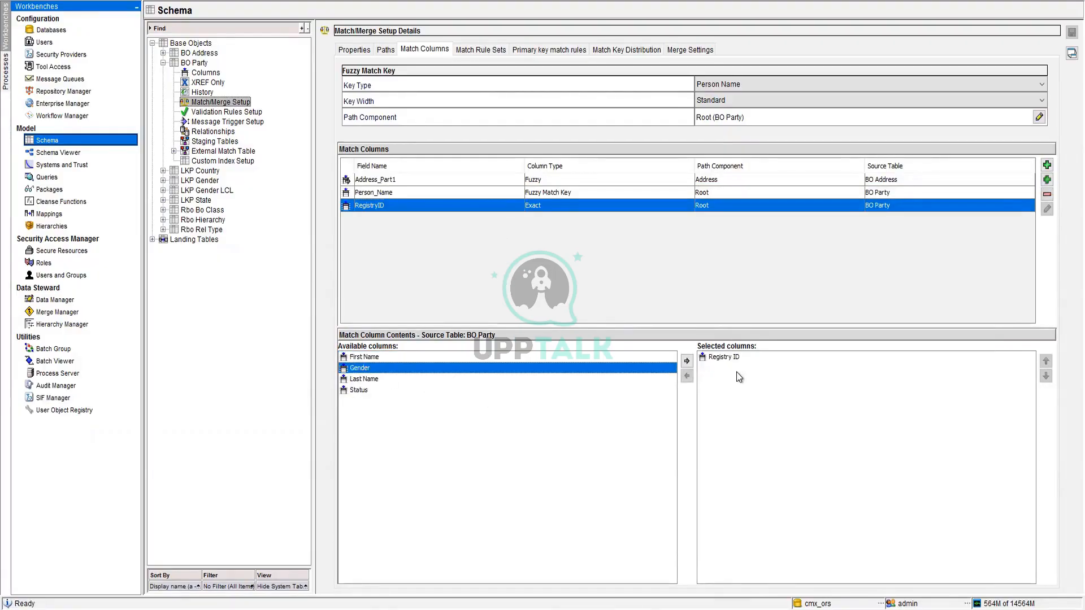
pyautogui.click(686, 361)
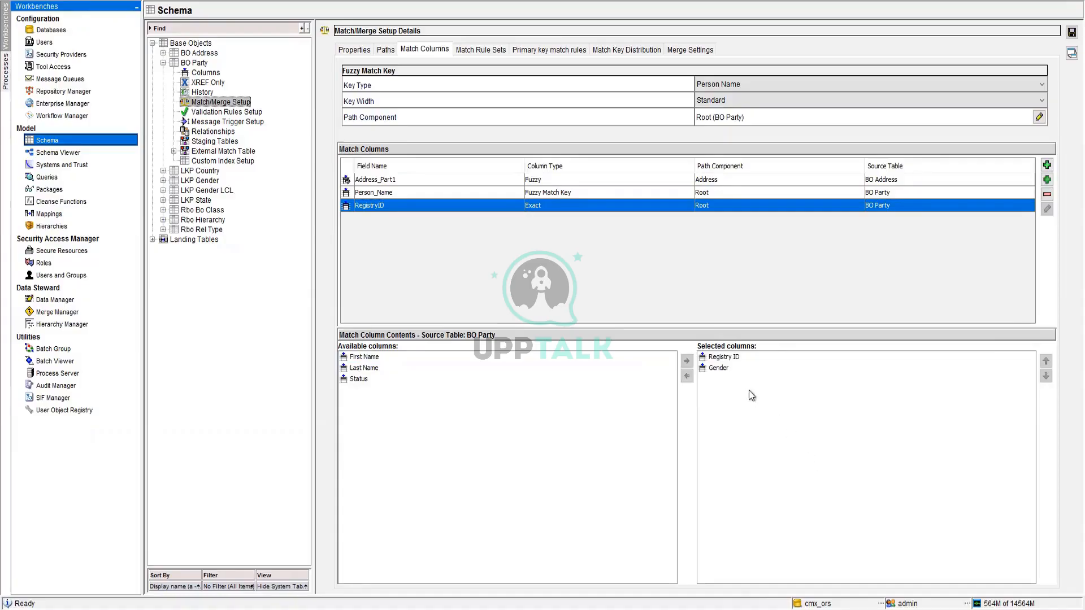
pyautogui.click(720, 368)
pyautogui.click(686, 376)
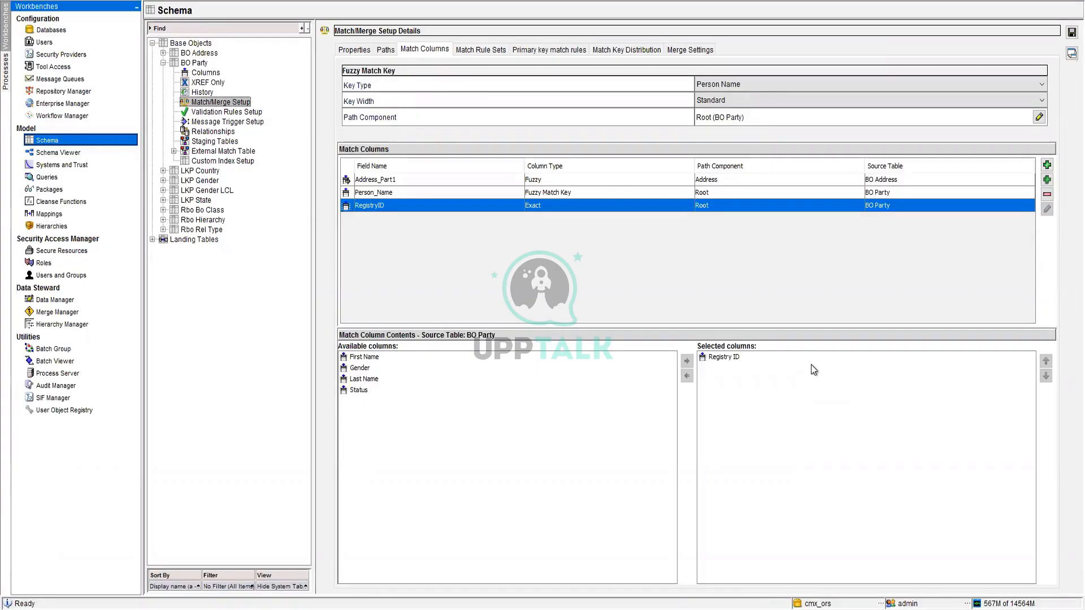
pyautogui.click(258, 609)
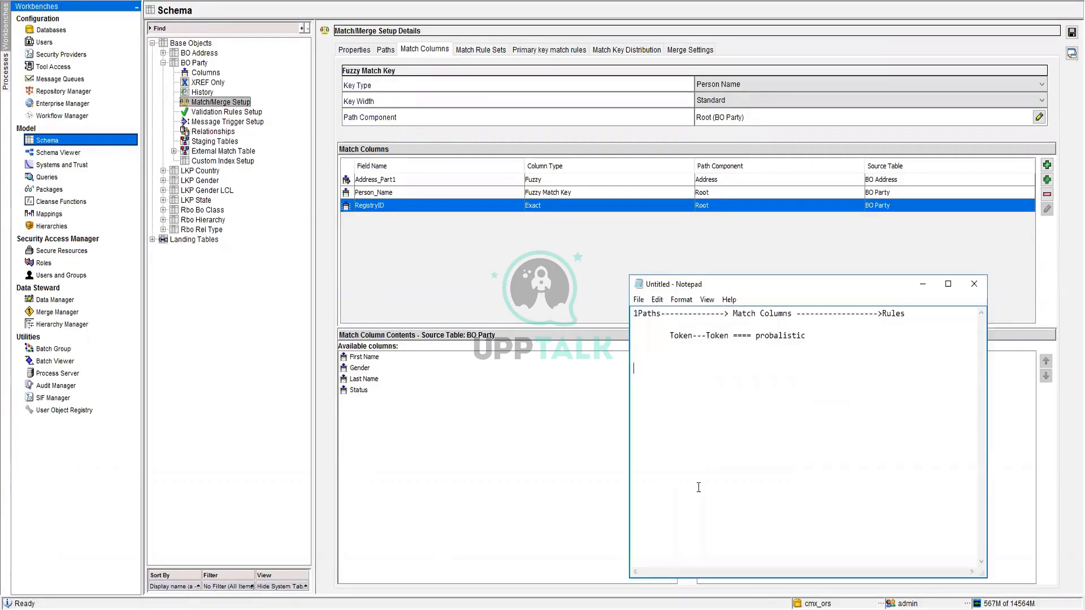
pyautogui.write('123')
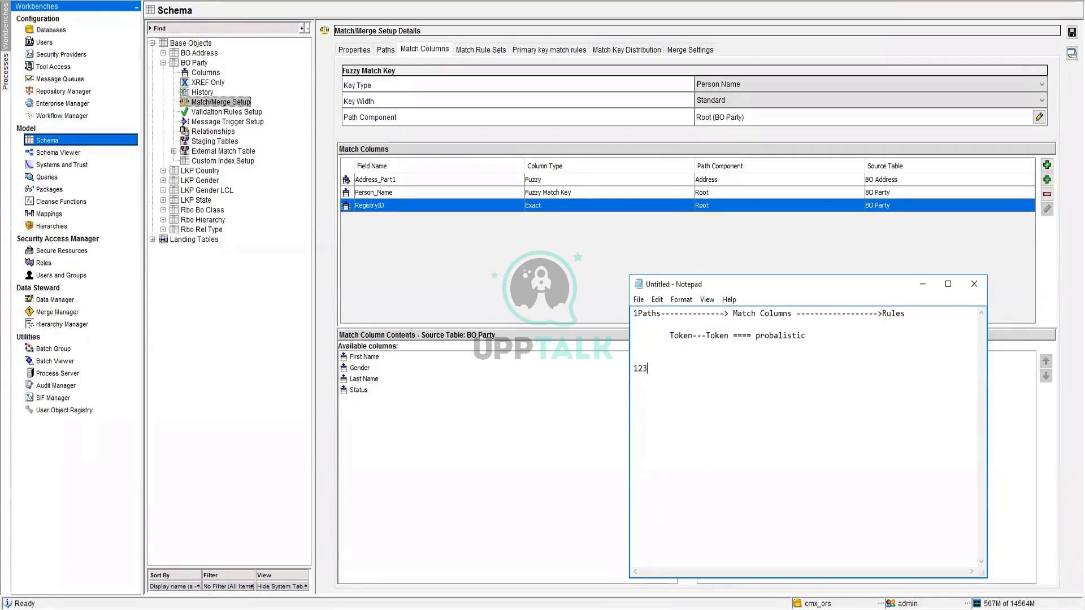
pyautogui.write('4567890 ')
pyautogui.write('1234546')
pyautogui.write('789')
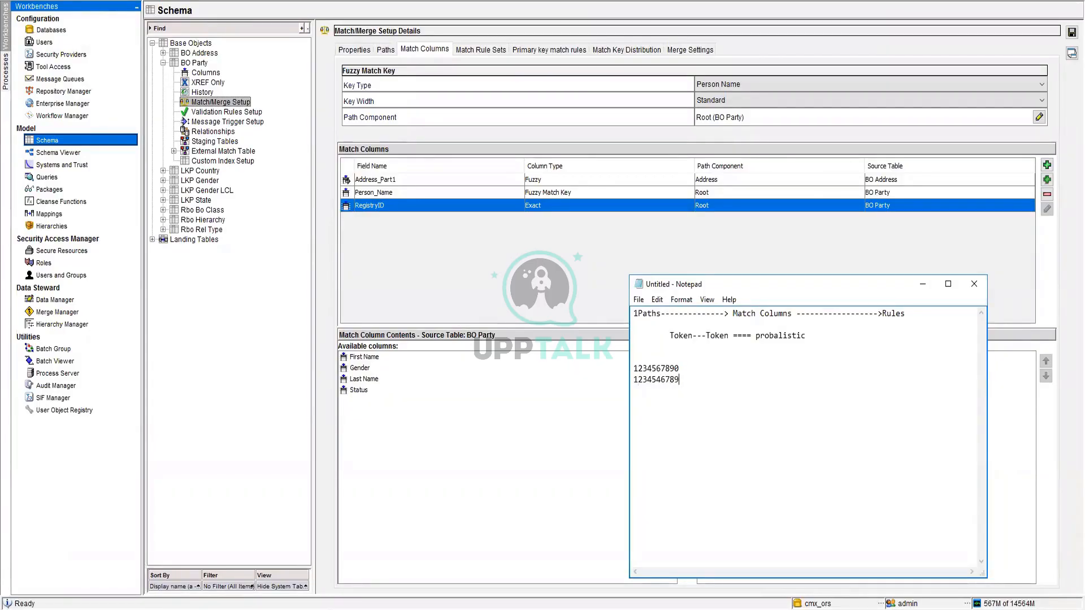
pyautogui.write('1')
pyautogui.click(652, 376)
pyautogui.press('Delete')
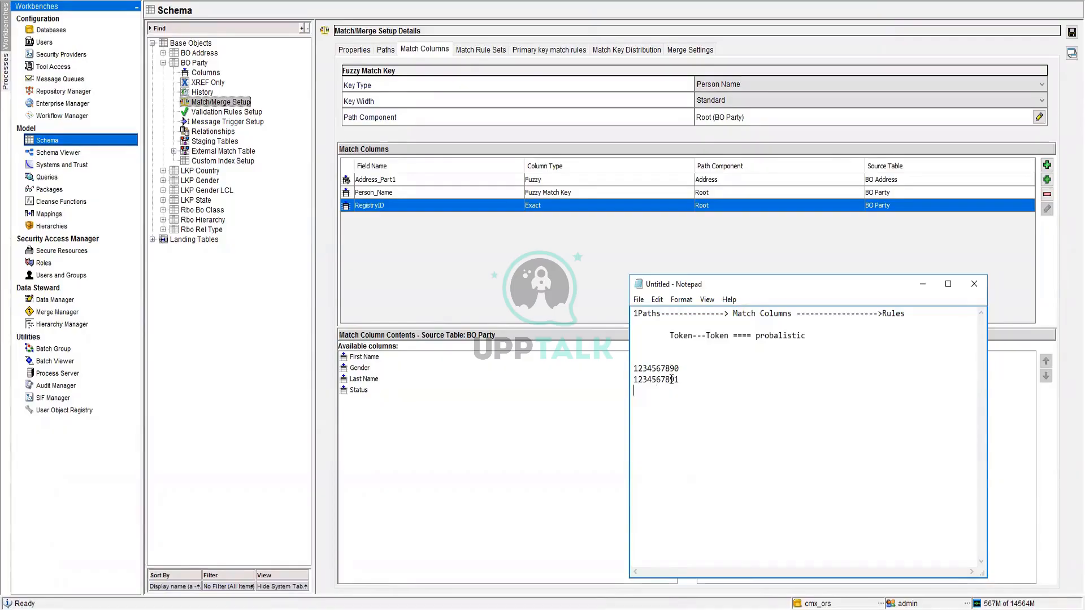
pyautogui.click(686, 390)
pyautogui.click(686, 381)
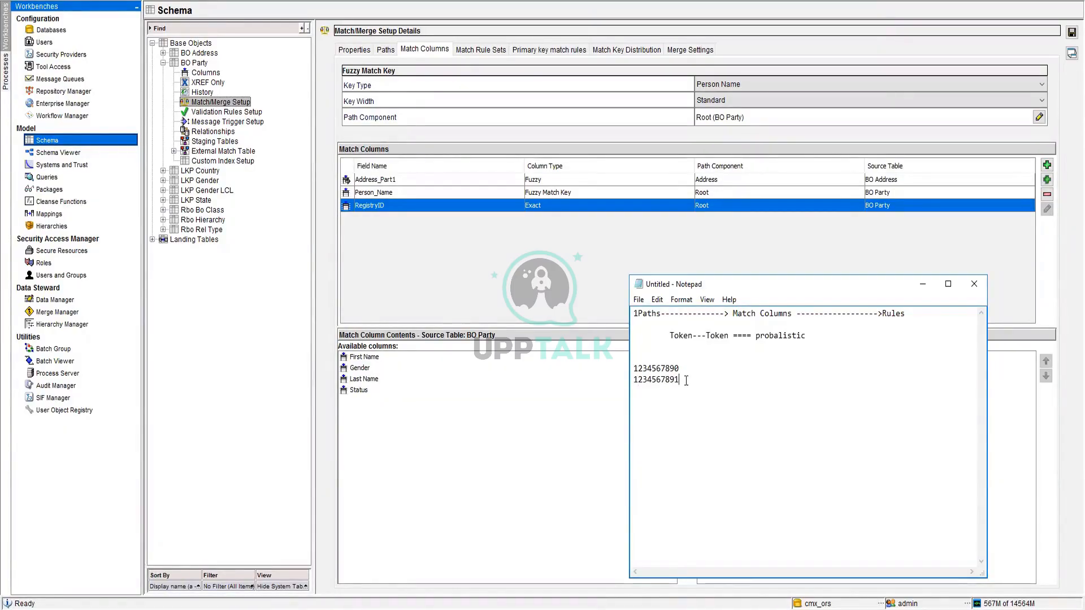
# Append the sample value XYZ, separated by a tab, to both number lines.
pyautogui.press('Up')
pyautogui.write('XYZ')
pyautogui.press('Down')
pyautogui.press('Tab')
pyautogui.write('Z')
pyautogui.press('BackSpace')
pyautogui.write('XYZ')
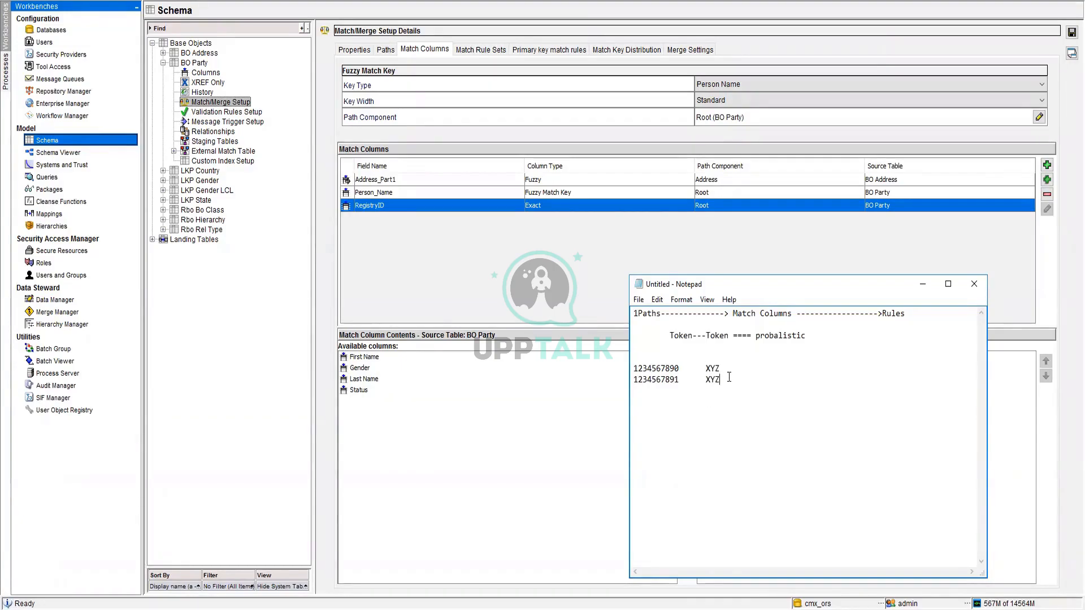
# Highlight the two sample records for comparison and append "london" as a third value on each line.
pyautogui.moveTo(719, 380); pyautogui.dragTo(635, 367)
pyautogui.click(680, 368)
pyautogui.click(657, 368)
pyautogui.moveTo(705, 368); pyautogui.dragTo(723, 391)
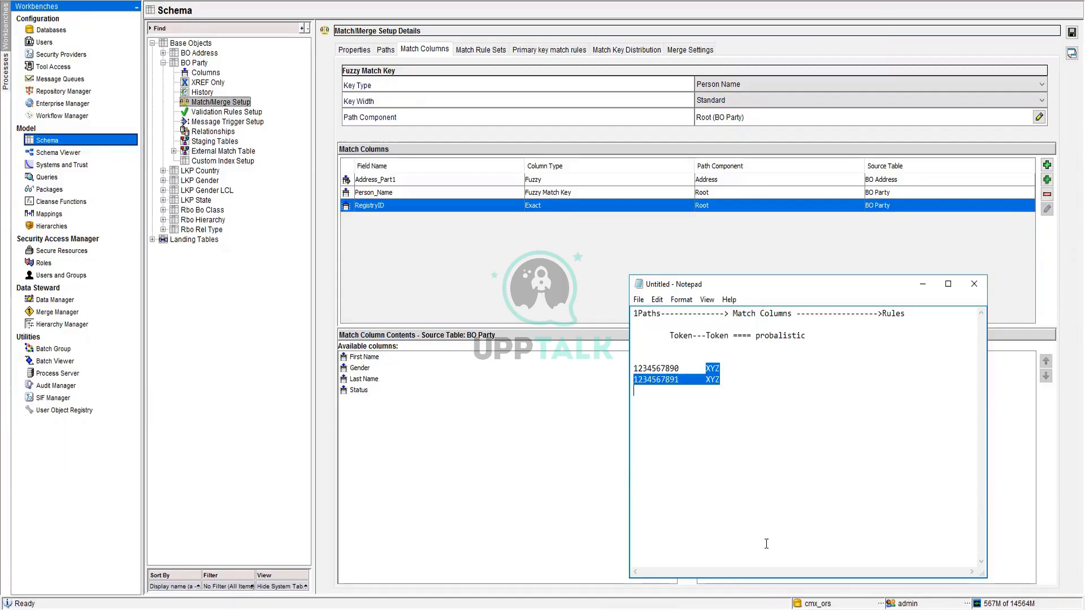
pyautogui.click(738, 377)
pyautogui.click(729, 366)
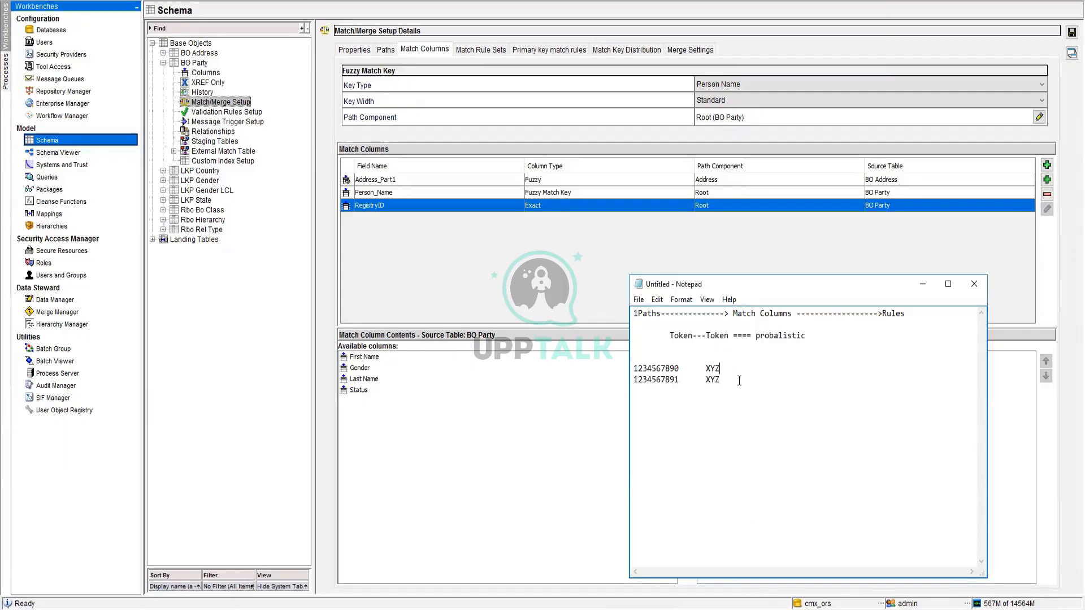
pyautogui.press('Tab')
pyautogui.write('london')
pyautogui.press('Down')
pyautogui.write('london')
# Compare the two sample records, highlighting the london, XYZ and number values and the whole first line.
pyautogui.moveTo(770, 380); pyautogui.dragTo(628, 366)
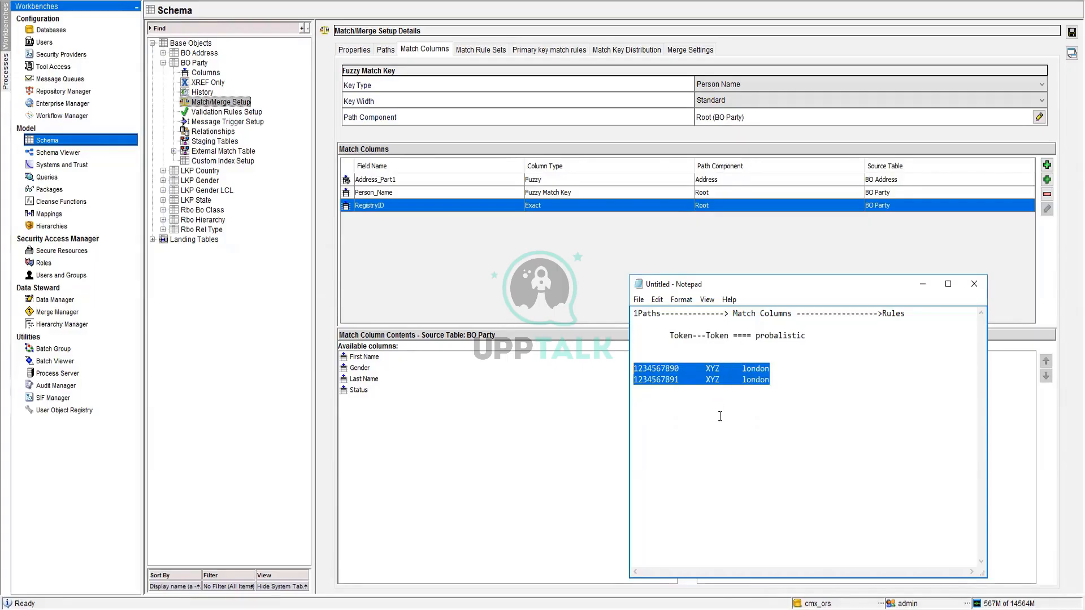
pyautogui.click(796, 367)
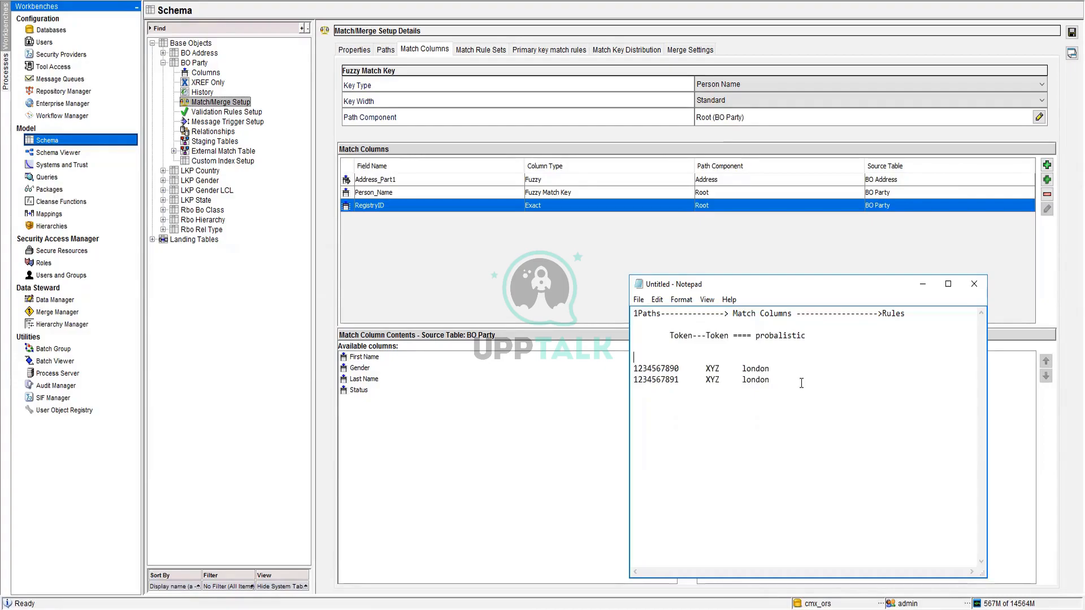
pyautogui.click(652, 368)
pyautogui.click(763, 402)
pyautogui.doubleClick(758, 369)
pyautogui.doubleClick(712, 369)
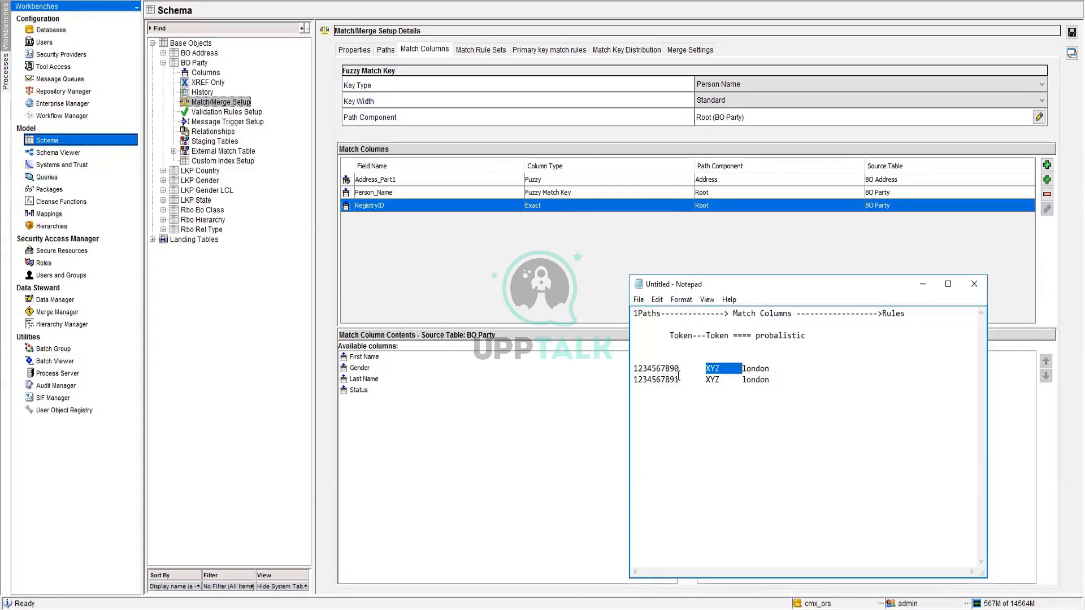
pyautogui.moveTo(634, 369); pyautogui.dragTo(673, 363)
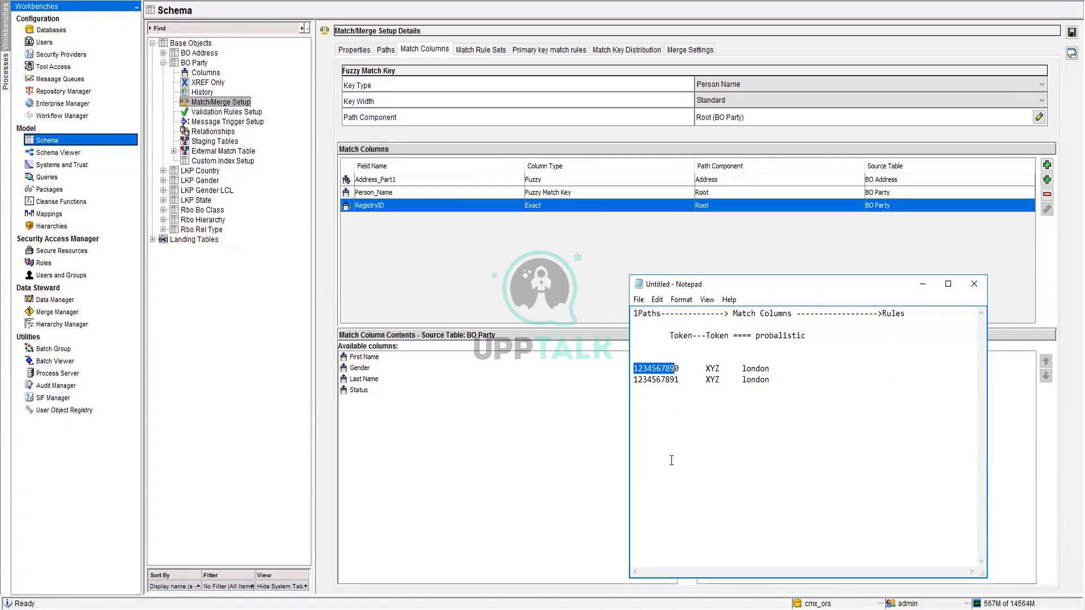
pyautogui.click(743, 361)
pyautogui.moveTo(779, 367); pyautogui.dragTo(633, 369)
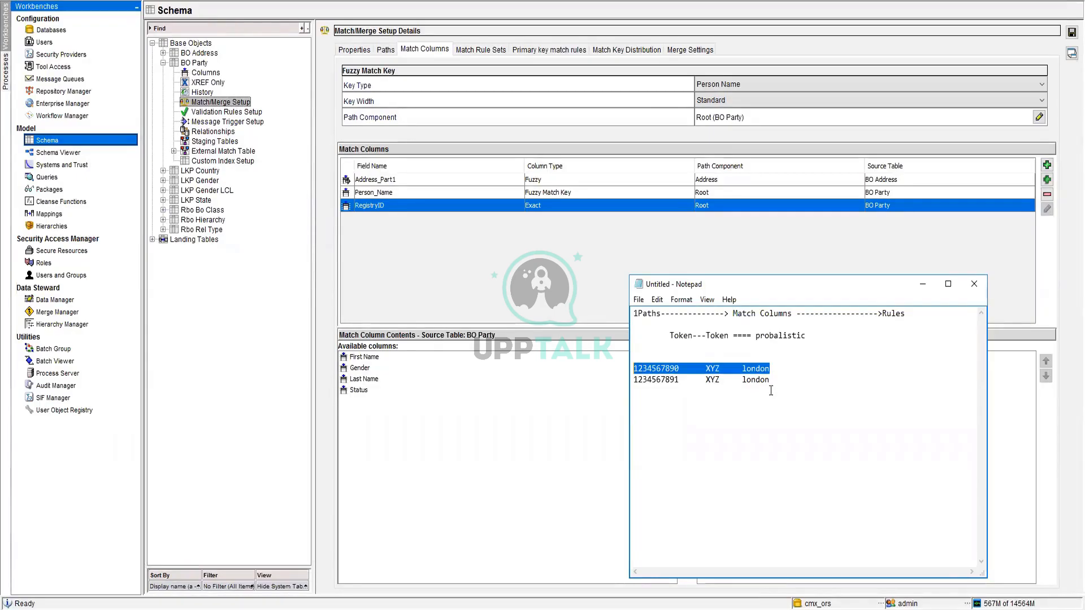
# Delete the token note and both sample records from Notepad, keeping only the Paths, Match Columns, Rules line.
pyautogui.moveTo(790, 370); pyautogui.dragTo(644, 339)
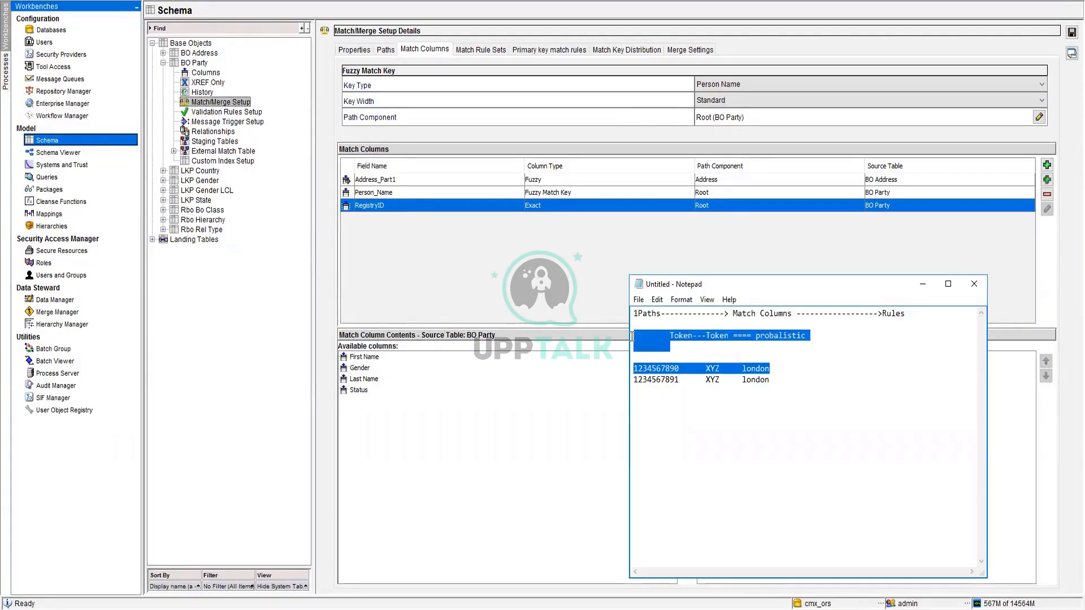
pyautogui.click(645, 335)
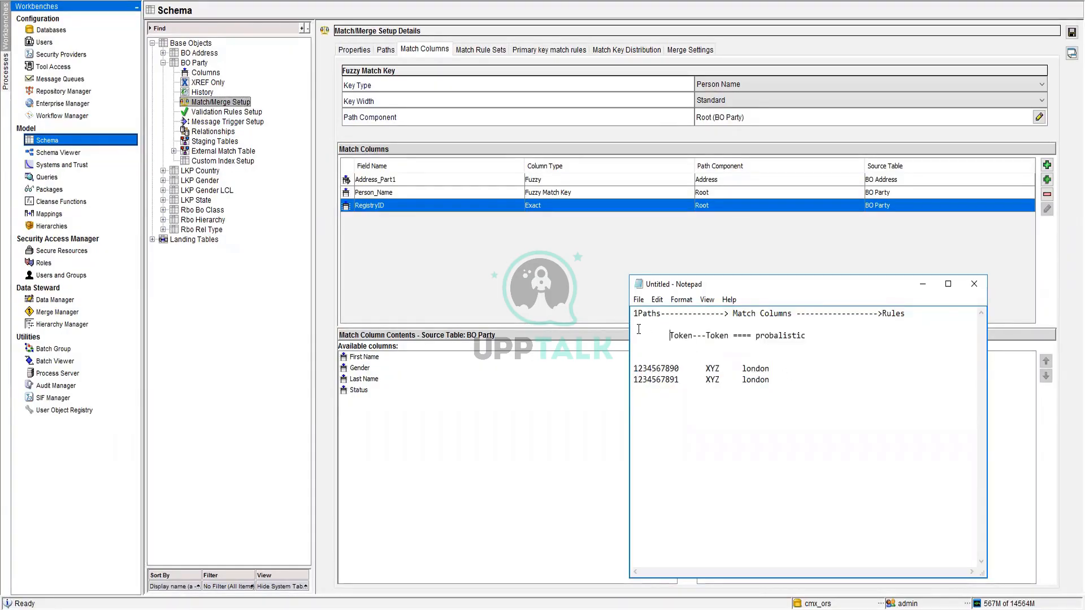
pyautogui.moveTo(634, 334); pyautogui.dragTo(799, 398)
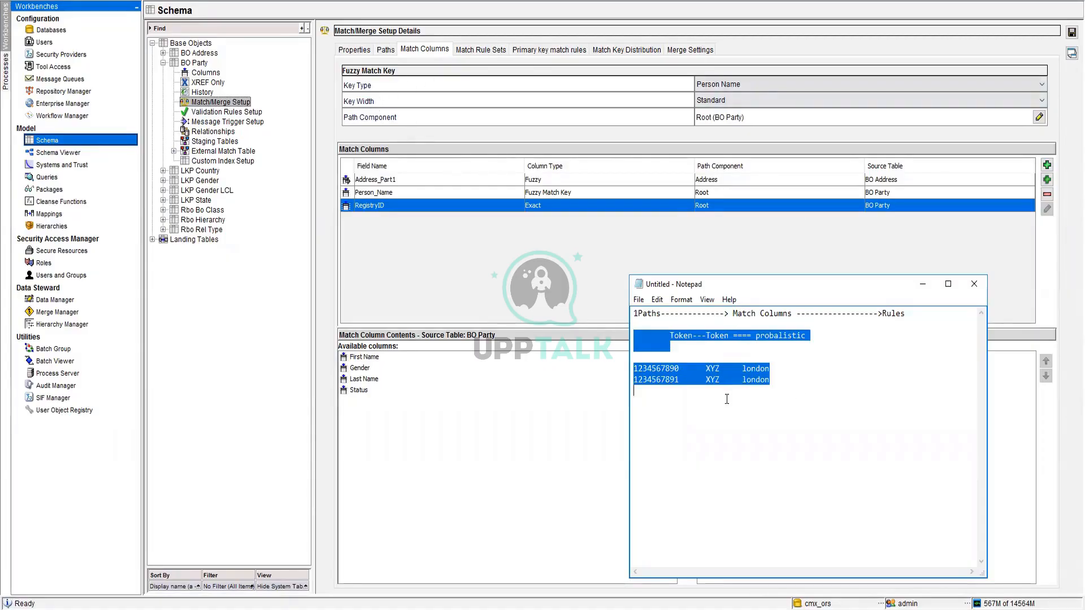
pyautogui.press('Delete')
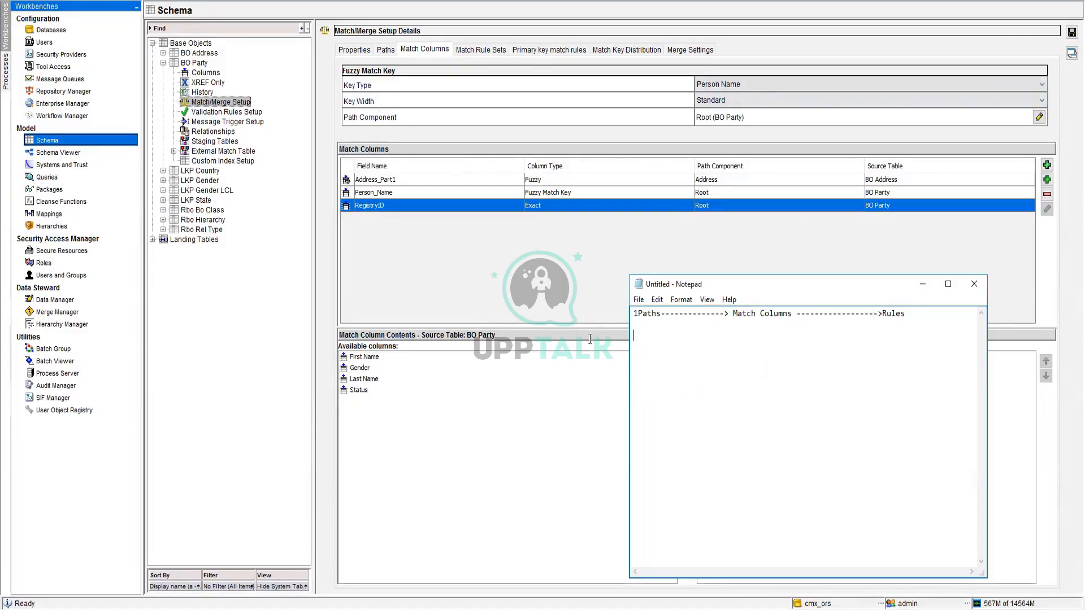